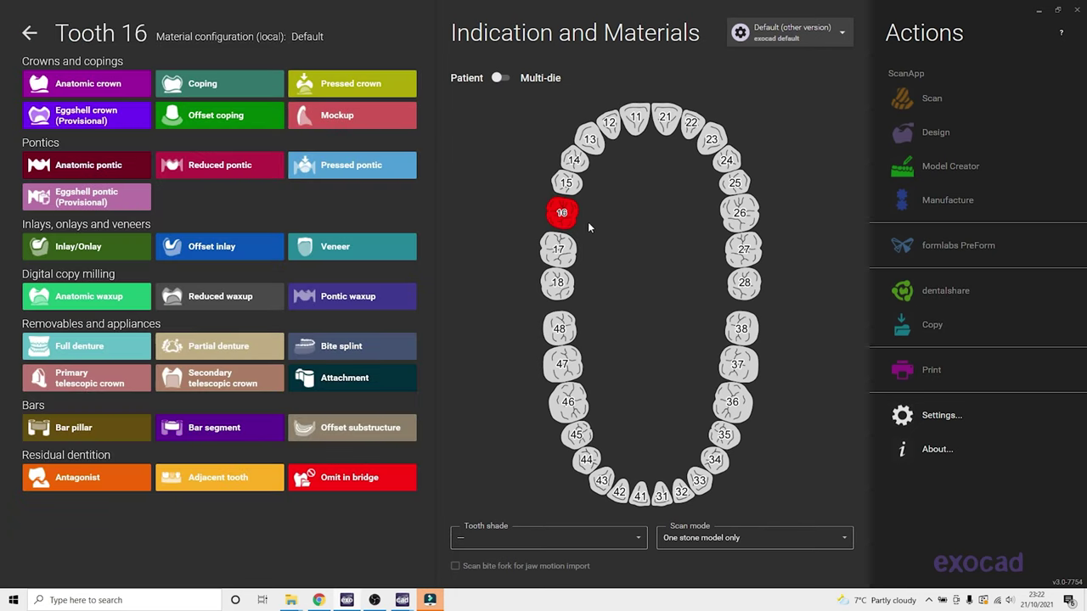
# Define tooth 16 as an anatomic crown with the cervical adaption set to preserve the tooth library shape
pyautogui.click(115, 83)
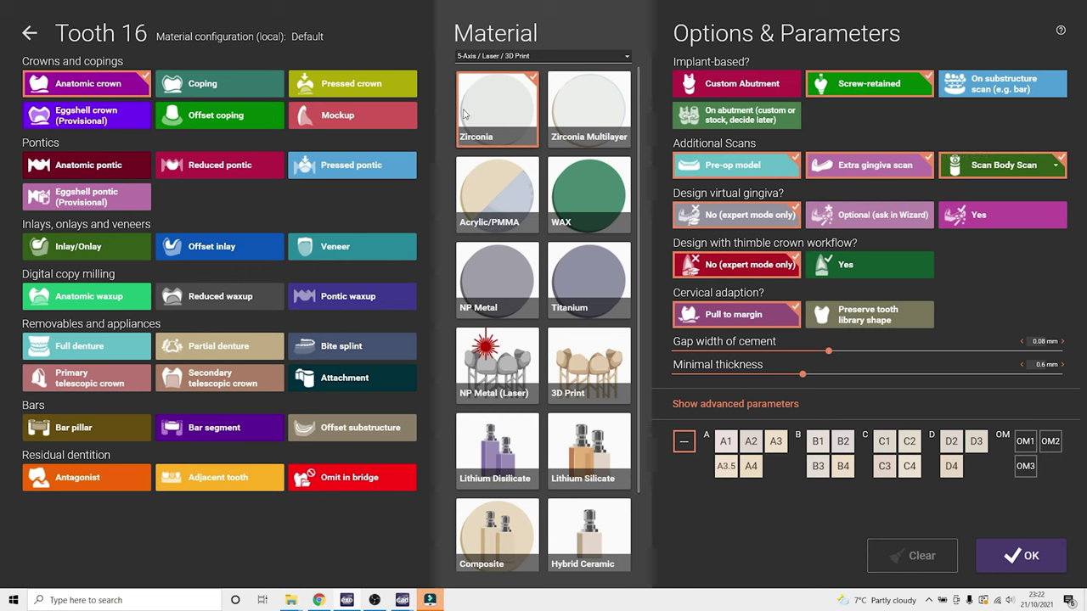
pyautogui.click(858, 318)
pyautogui.click(1008, 556)
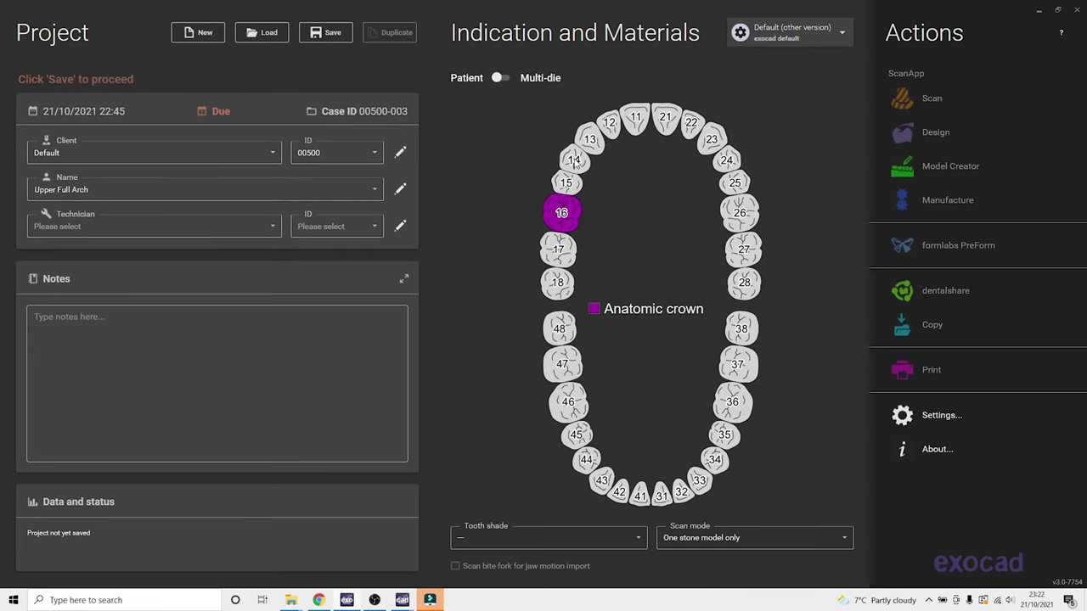
# Assign the same anatomic crown definition to teeth 15, 14, 23, 24 and 25
pyautogui.click(565, 182)
pyautogui.click(575, 160)
pyautogui.click(711, 139)
pyautogui.click(726, 159)
pyautogui.click(735, 182)
# Define tooth 26 as an anatomic pontic and copy that definition to teeth 13 through 22
pyautogui.click(738, 212)
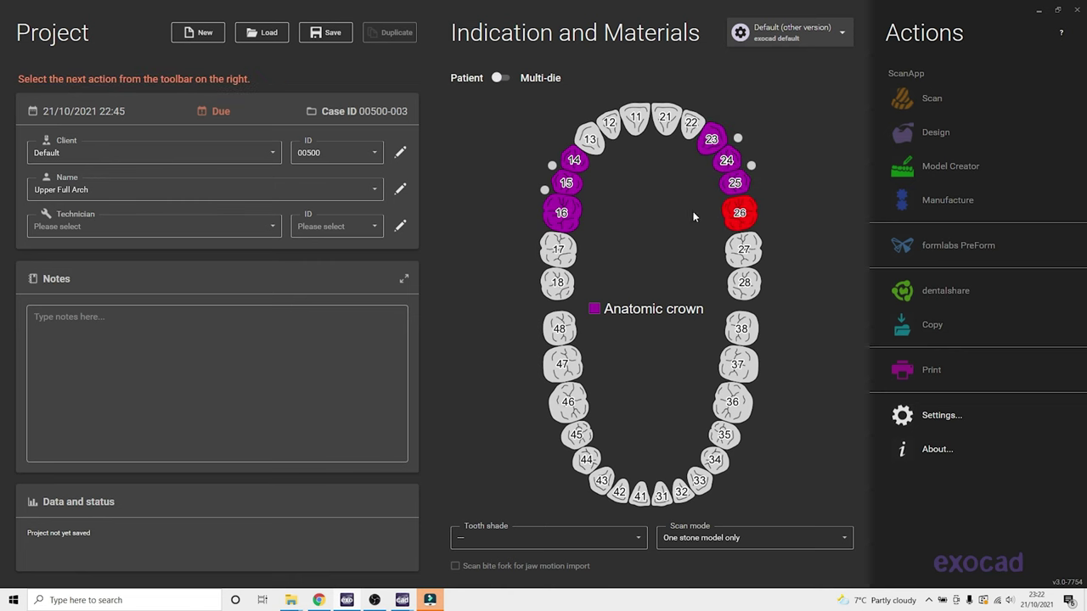
pyautogui.click(88, 165)
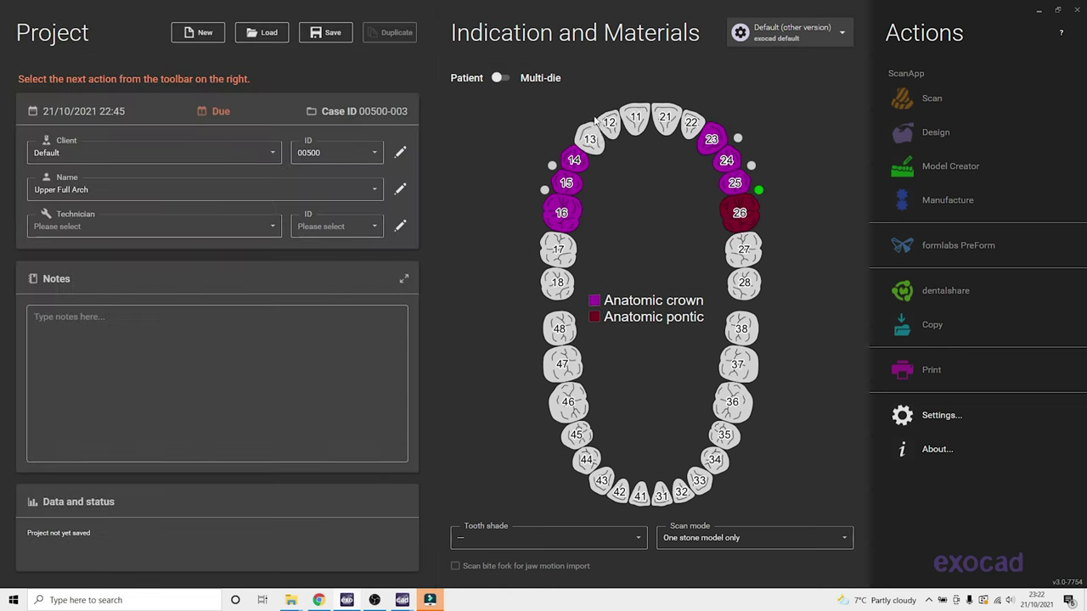
pyautogui.moveTo(590, 143); pyautogui.dragTo(692, 127)
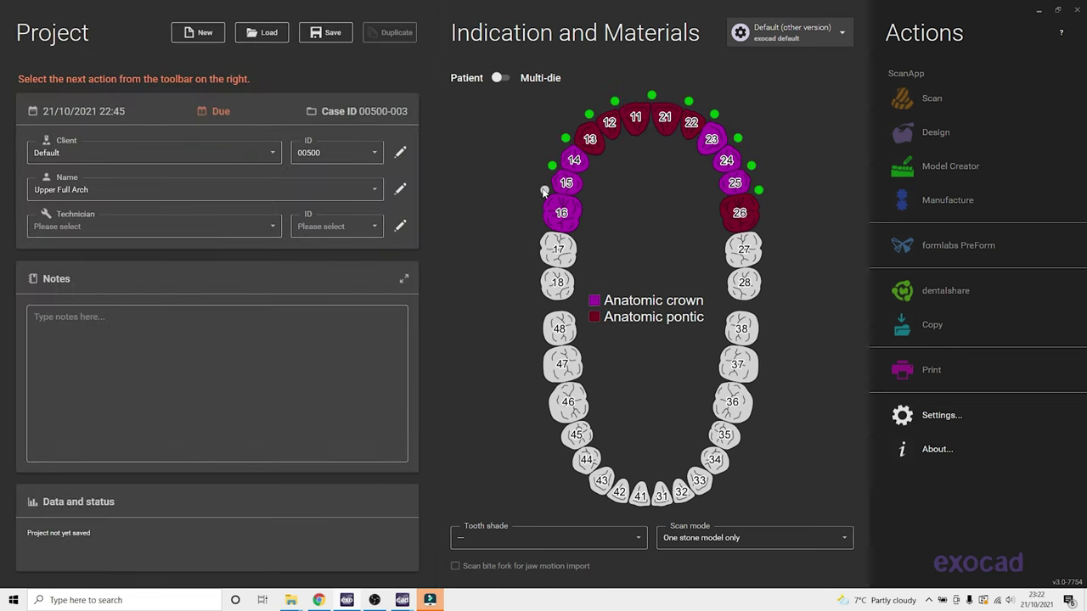
# Mark tooth 47 as antagonist and set the scan mode to two stone models in articulator Artex CR
pyautogui.click(565, 370)
pyautogui.click(82, 543)
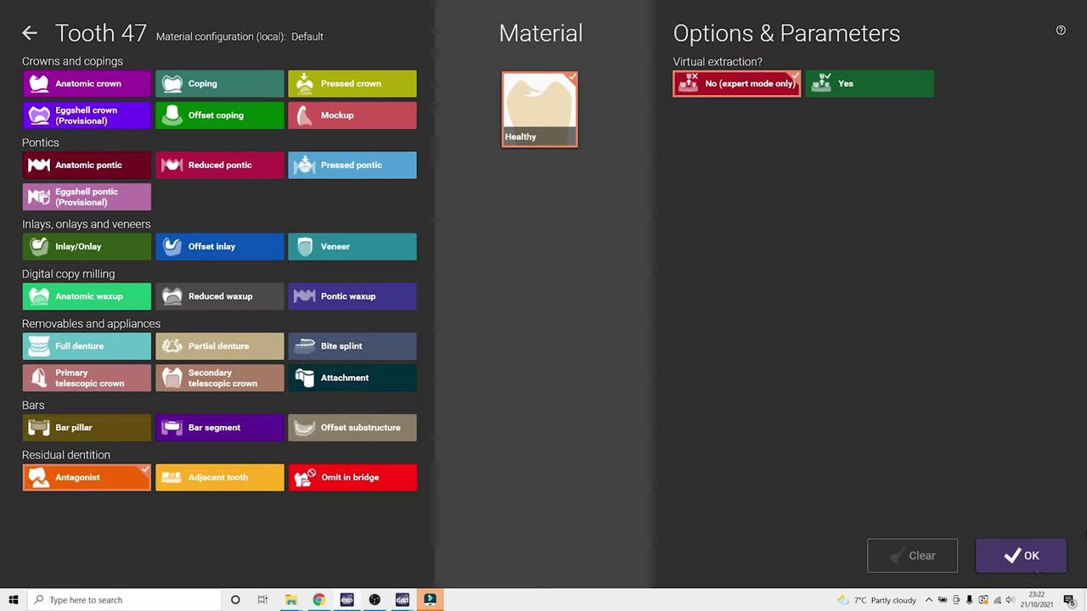
pyautogui.click(1034, 560)
pyautogui.click(754, 538)
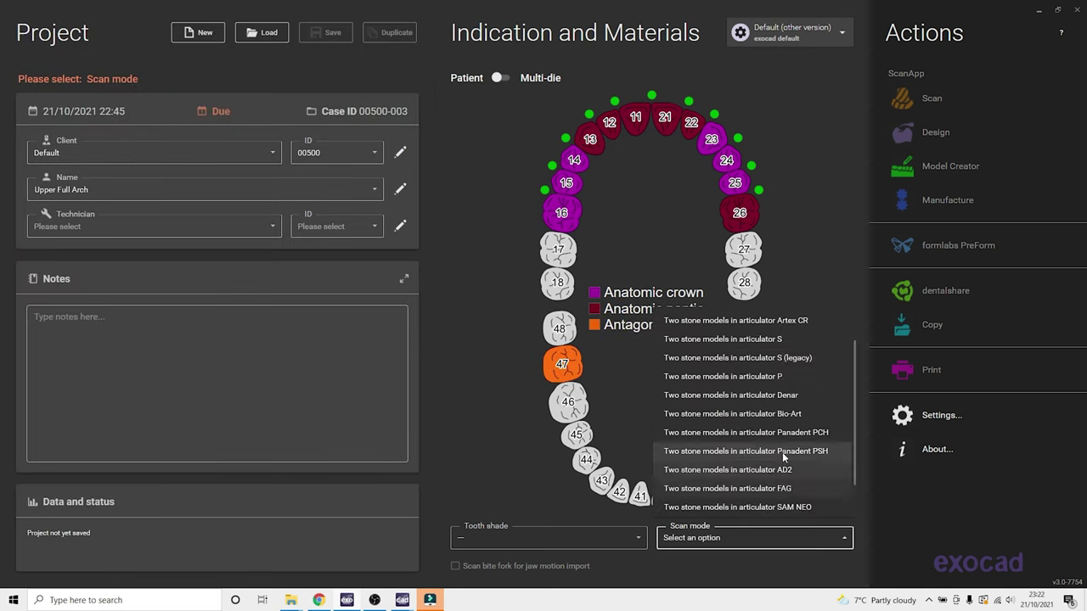
pyautogui.scroll(1, 790, 373)
pyautogui.click(769, 357)
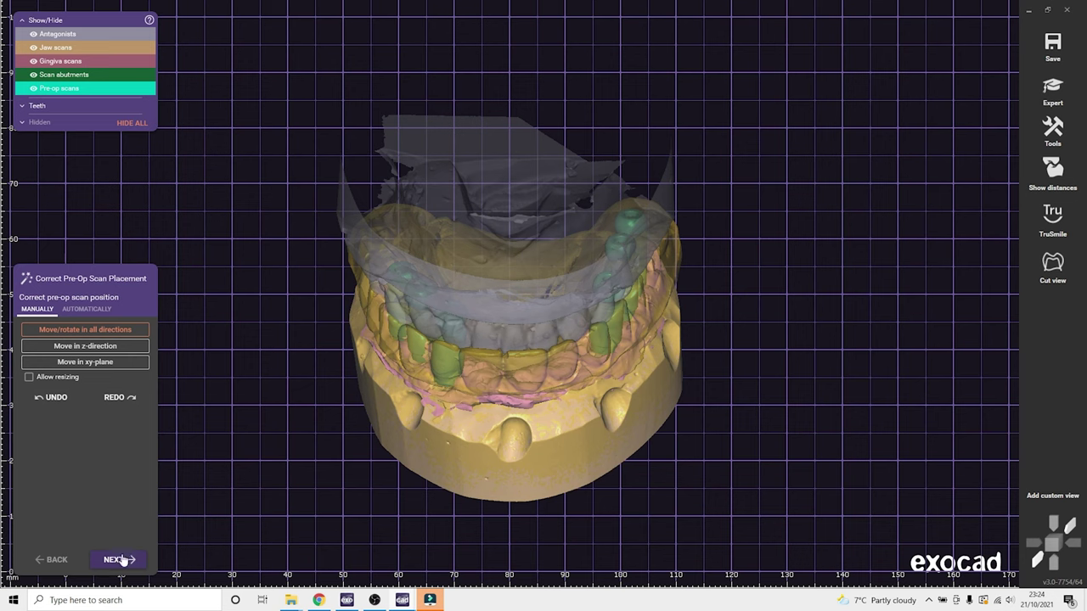
# Accept the pre-op scan placement and start the virtual articulator, leaving the gap between the upper and lower jaw
pyautogui.click(117, 560)
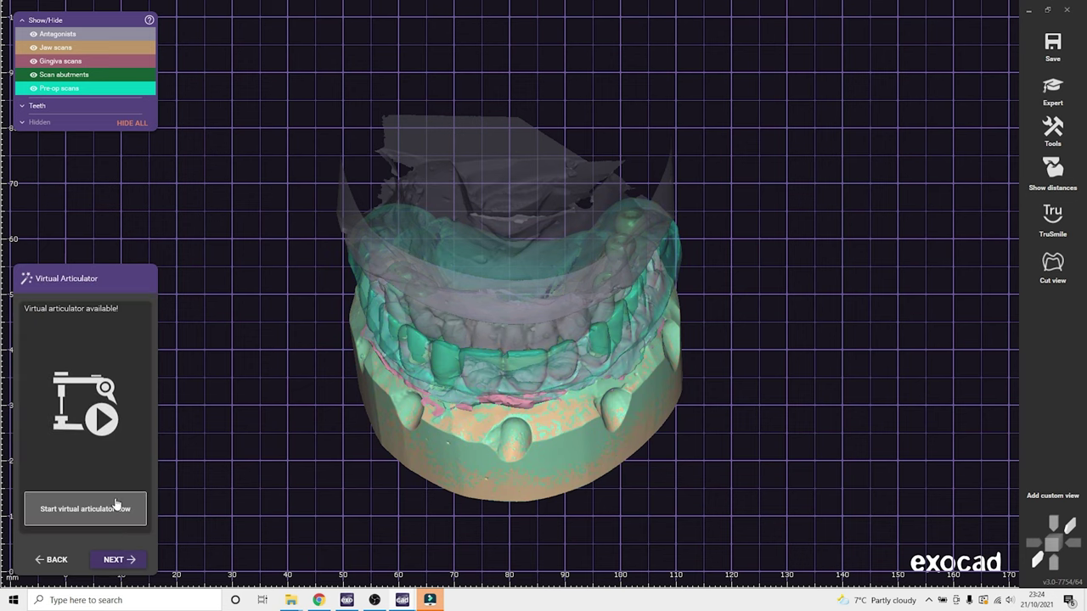
pyautogui.click(136, 457)
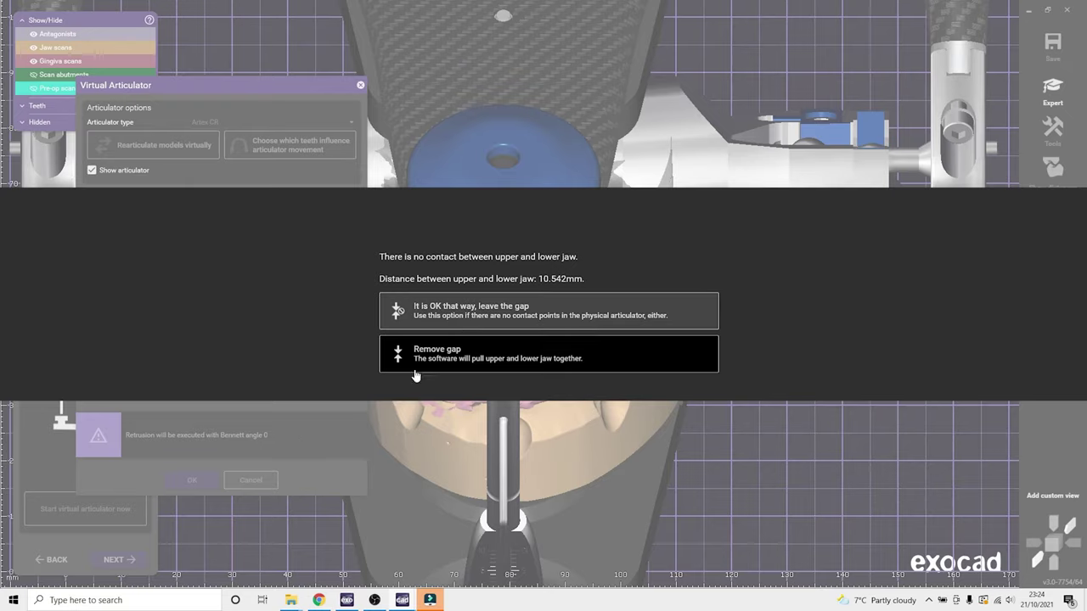
pyautogui.click(473, 317)
pyautogui.moveTo(519, 242); pyautogui.dragTo(523, 239, button='right')
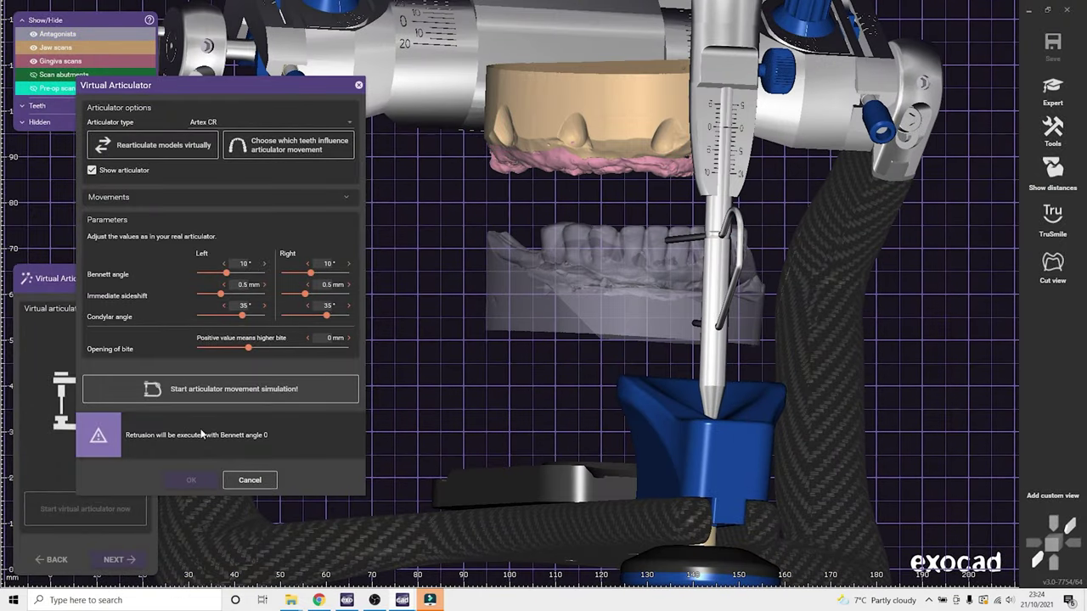
# Run the articulator movement simulation, accept it and continue to implant position detection
pyautogui.click(225, 389)
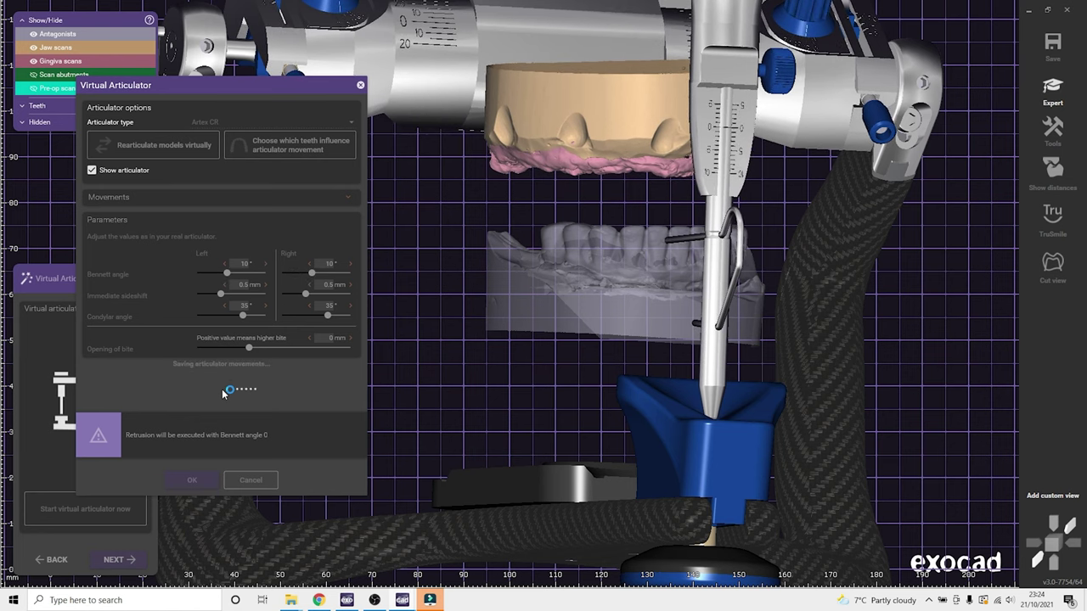
pyautogui.click(191, 479)
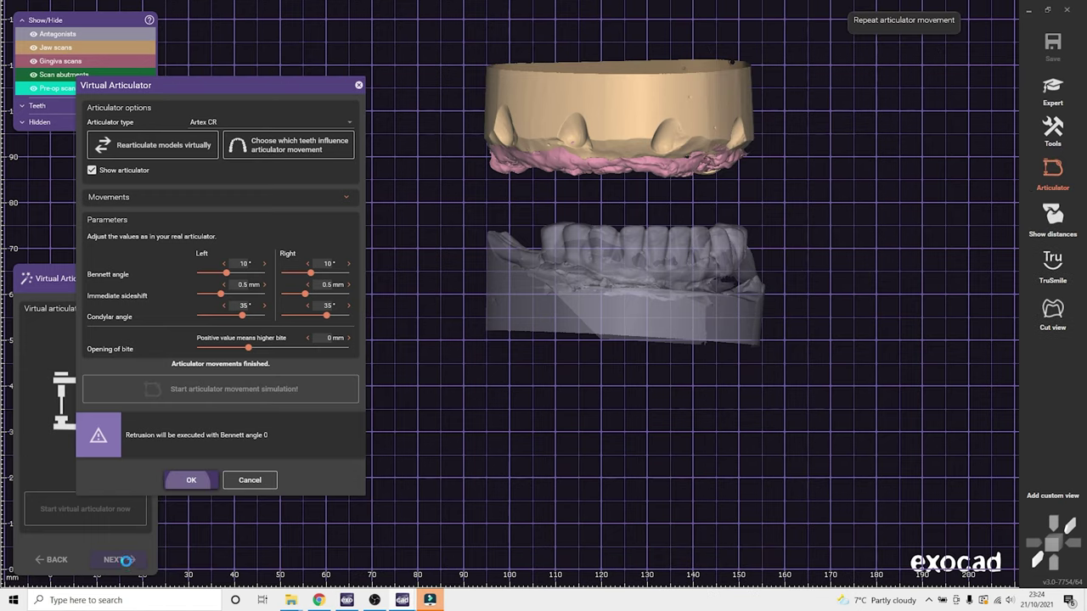
pyautogui.click(119, 559)
pyautogui.click(118, 559)
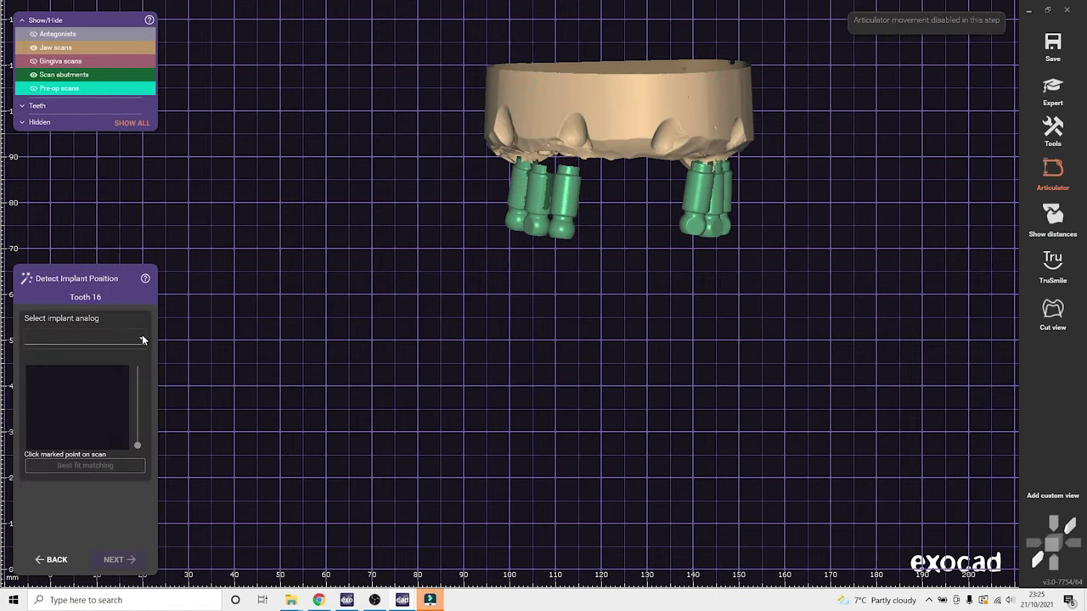
# Detect the implant position of tooth 16 using the DESS - MULTI Direct - Desktop Scan Abutment library with type MU
pyautogui.click(141, 338)
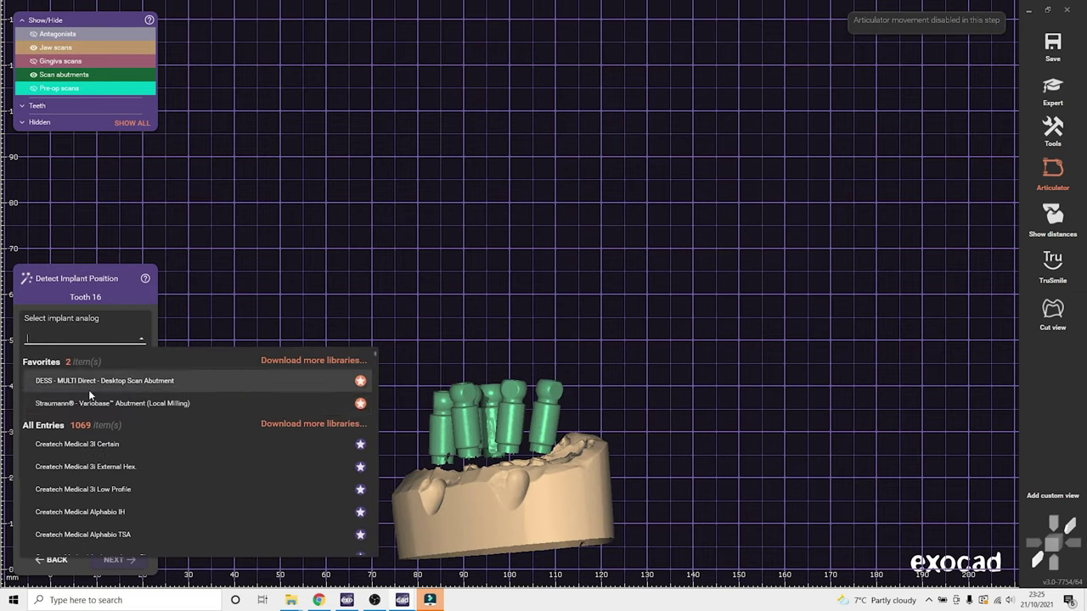
pyautogui.click(87, 387)
pyautogui.click(69, 379)
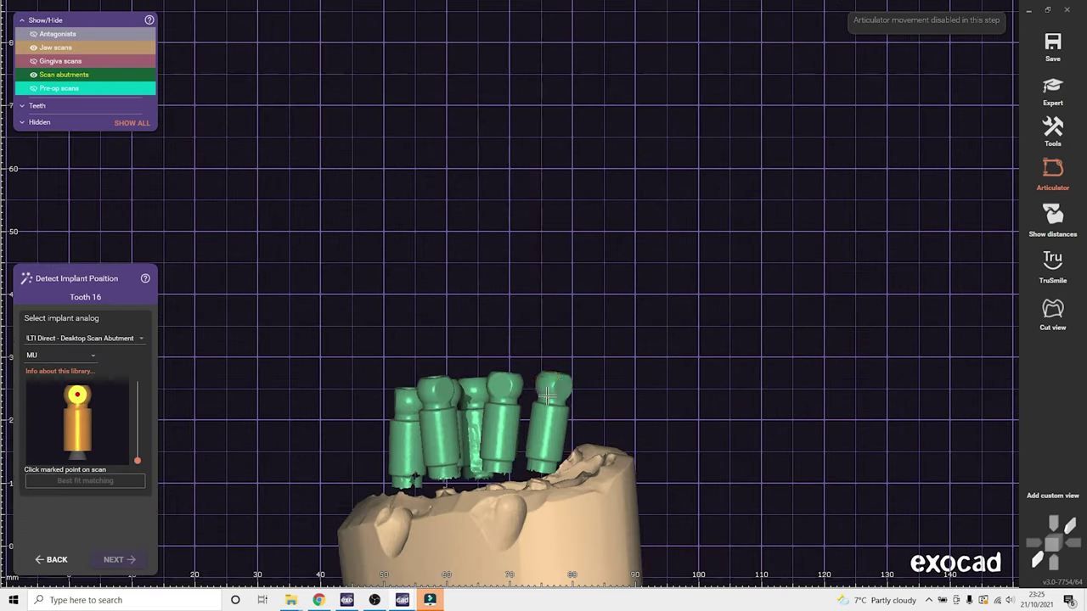
pyautogui.click(118, 560)
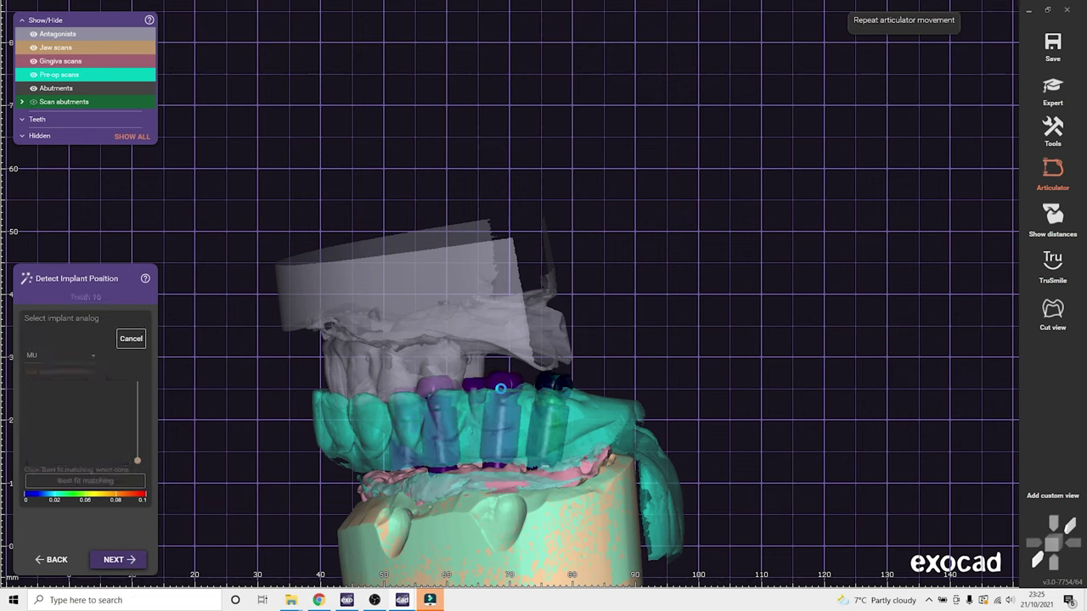
# Match the implant analogs to the scan abutments of teeth 15, 14, 23, 24 and 25
pyautogui.click(124, 482)
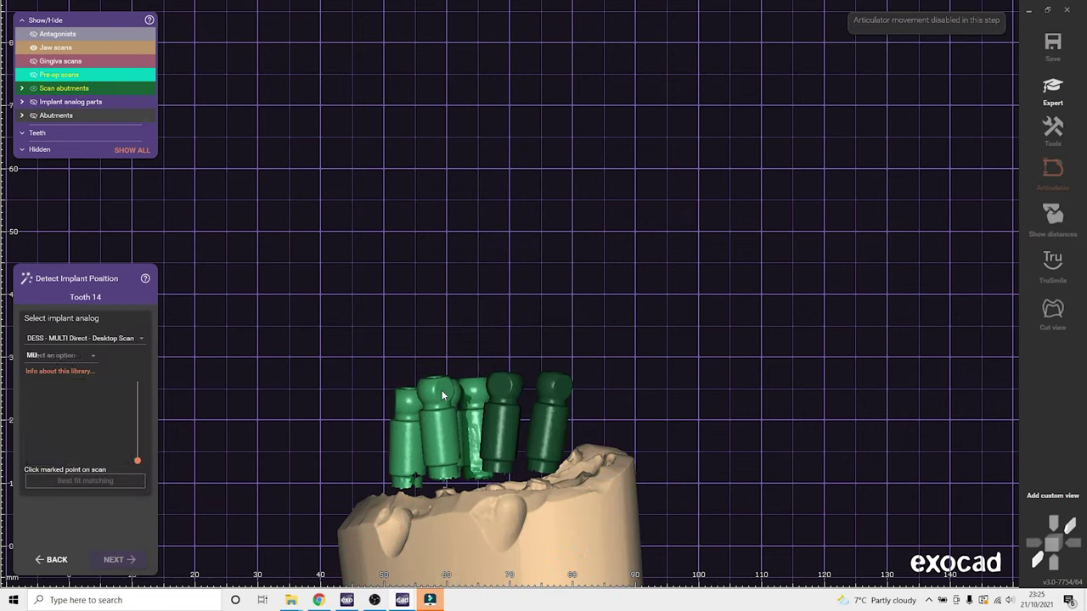
pyautogui.click(137, 477)
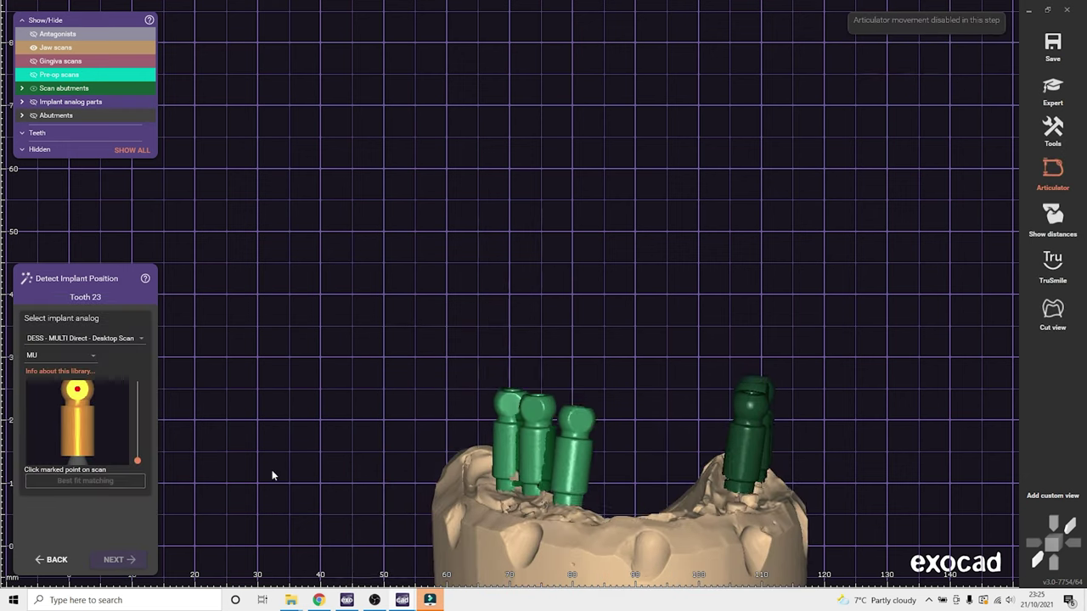
pyautogui.click(119, 559)
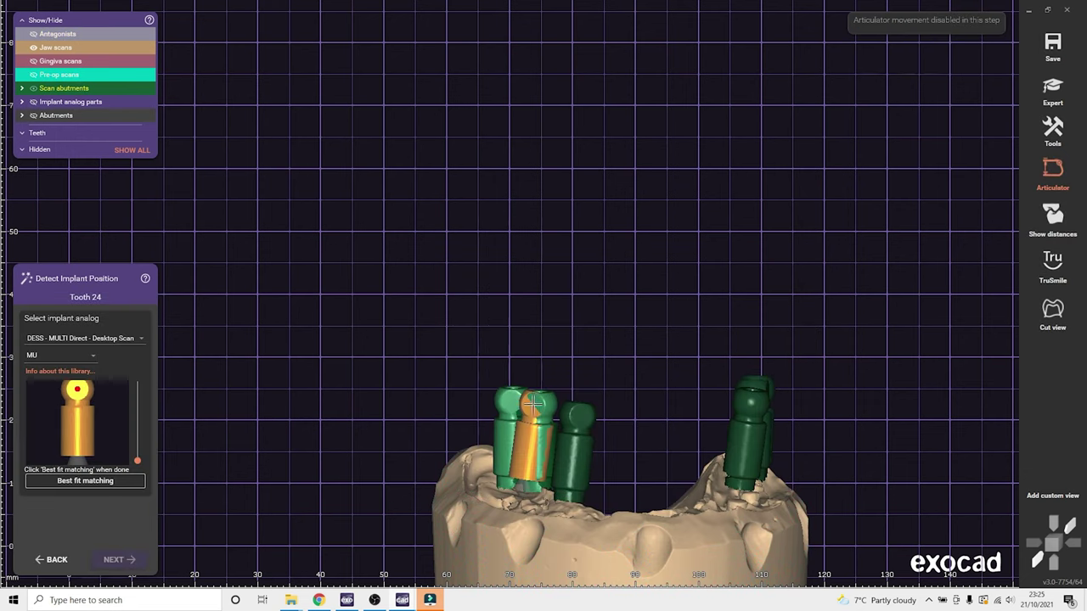
pyautogui.click(119, 559)
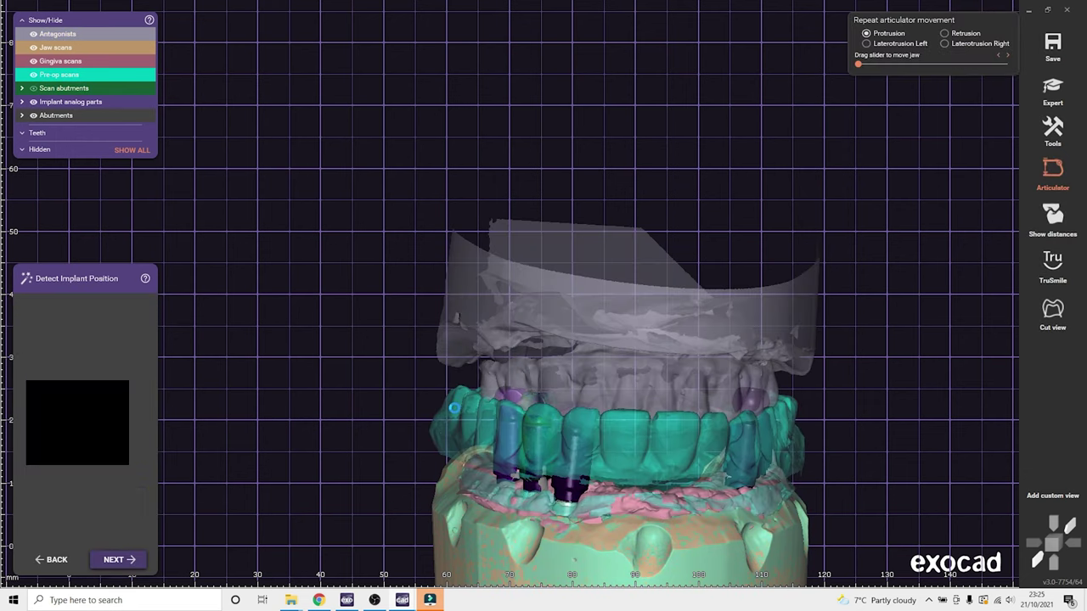
pyautogui.click(511, 406)
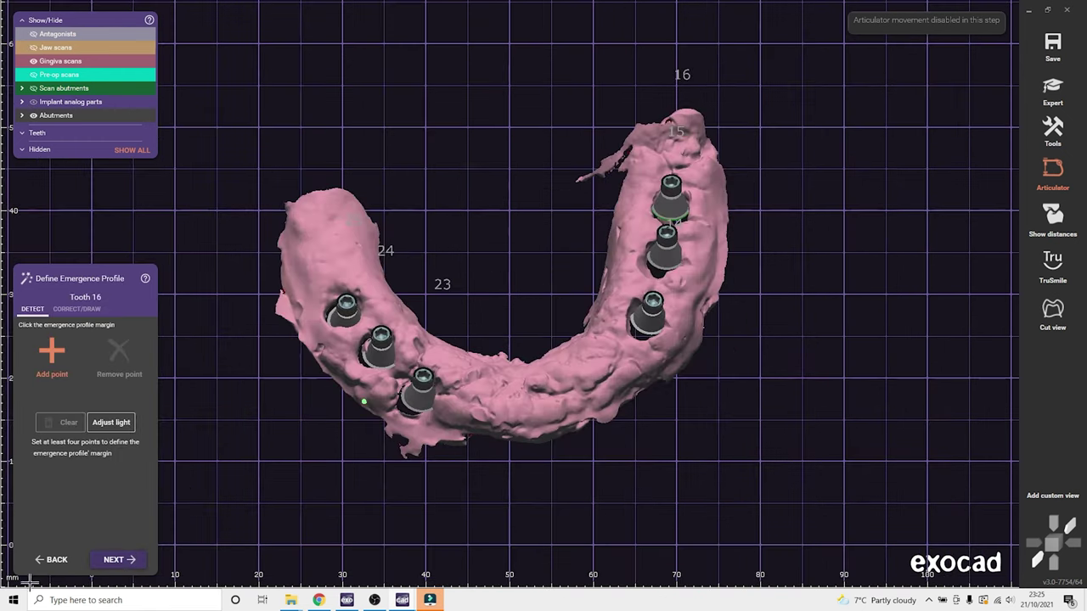
# Skip the emergence profile definition for the implant teeth and proceed to tooth placement
pyautogui.click(120, 558)
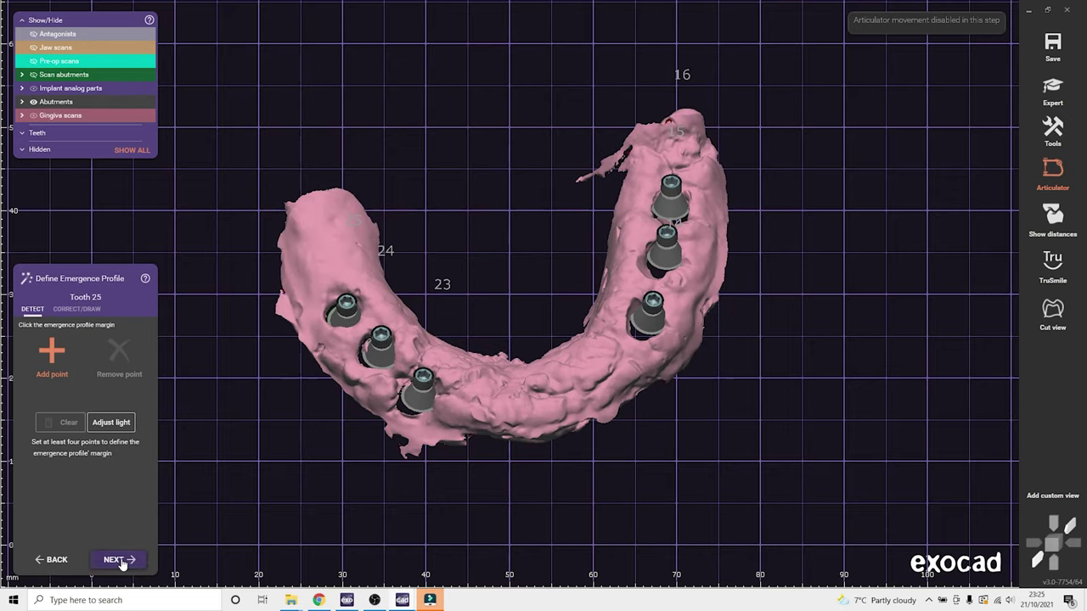
pyautogui.click(119, 560)
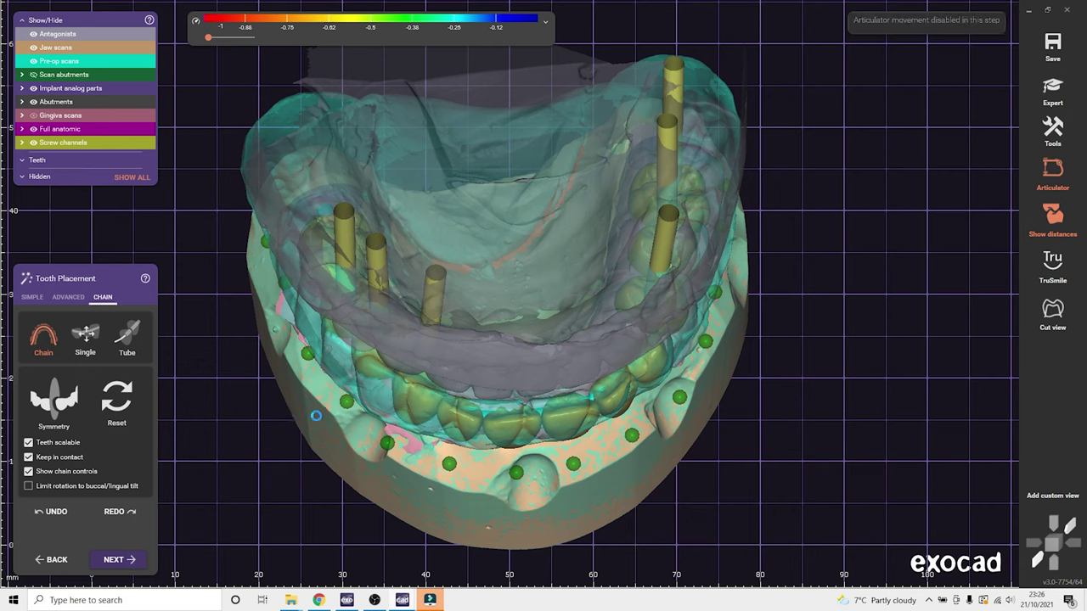
# Reload the model teeth 16 to 26 from a different tooth library, discarding the previous designs
pyautogui.click(208, 264)
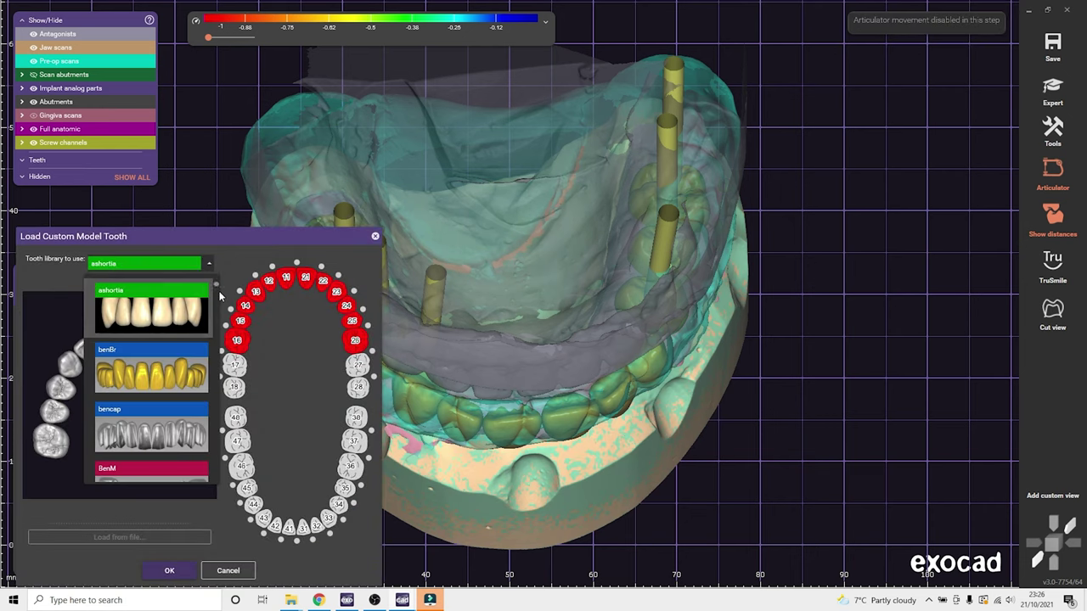
pyautogui.scroll(-6, 212, 429)
pyautogui.scroll(5, 212, 428)
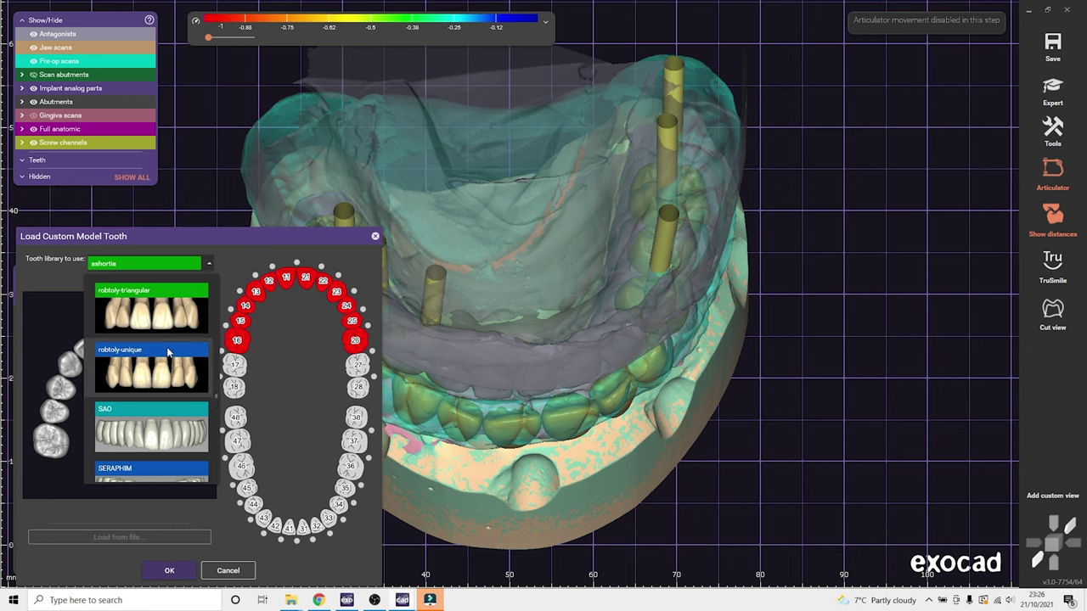
pyautogui.scroll(1, 167, 353)
pyautogui.click(167, 365)
pyautogui.click(165, 574)
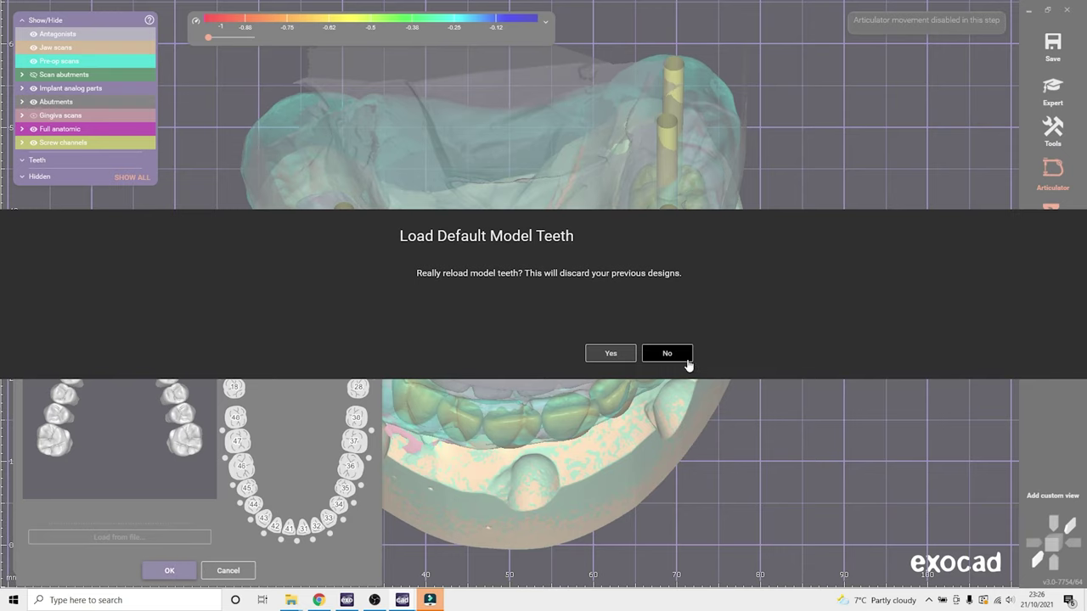
pyautogui.click(609, 356)
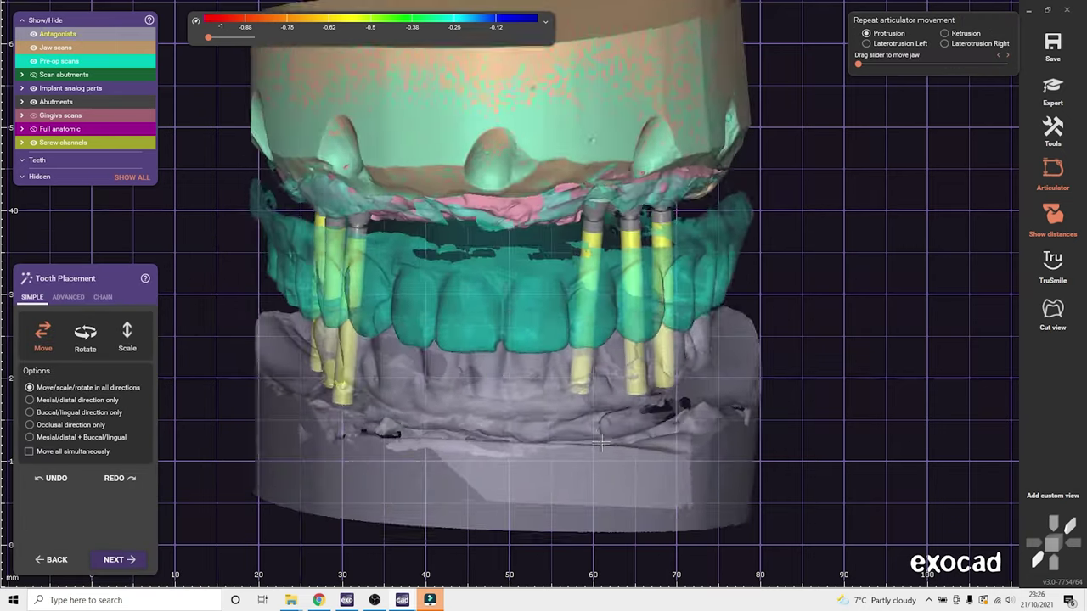
# Hide the antagonists and screw channels and save the frontal view of the pre-op scan as a custom view
pyautogui.moveTo(600, 442); pyautogui.dragTo(599, 402, button='right')
pyautogui.scroll(1, 596, 413)
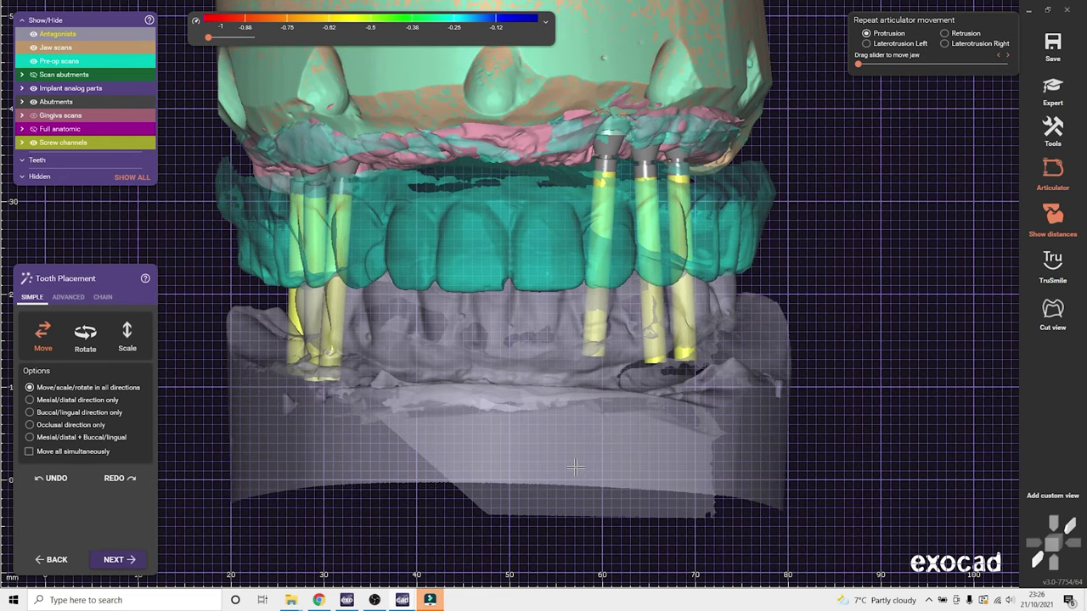
pyautogui.moveTo(579, 467); pyautogui.dragTo(576, 461, button='right')
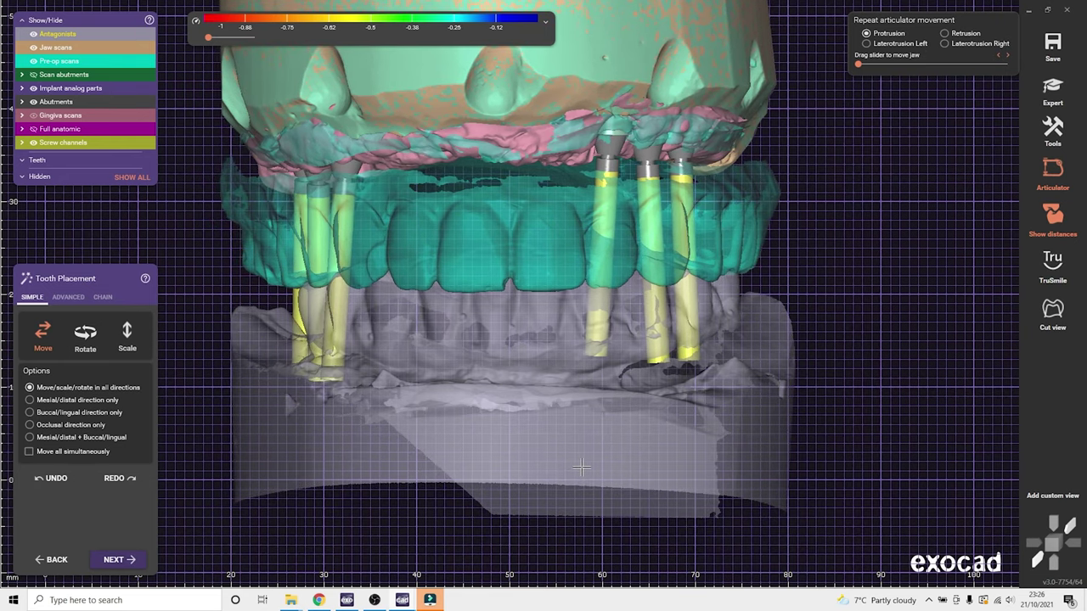
pyautogui.press('a')
pyautogui.press('p')
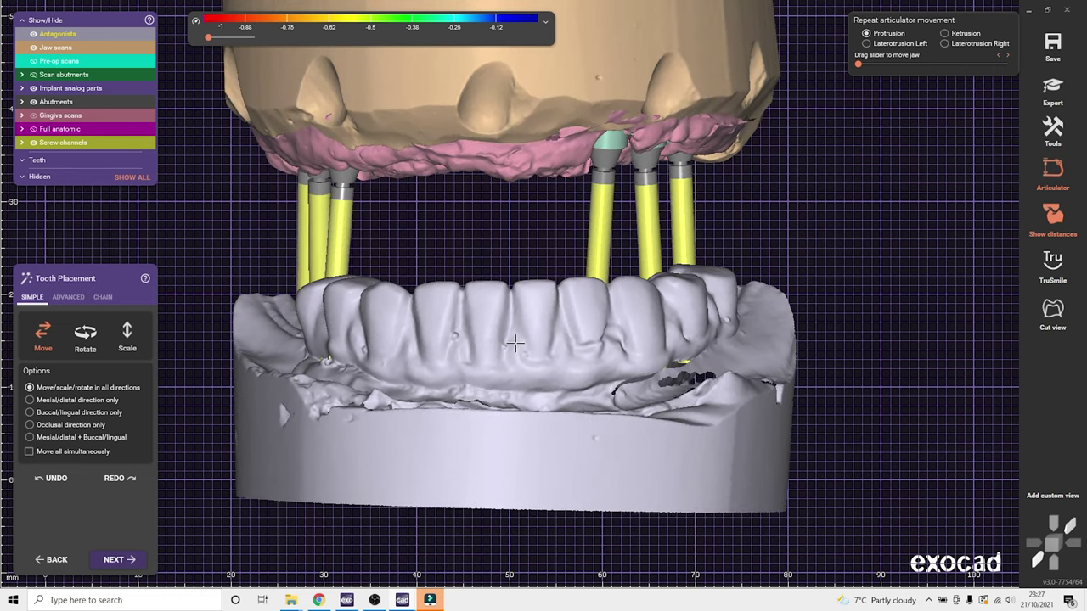
pyautogui.press('p')
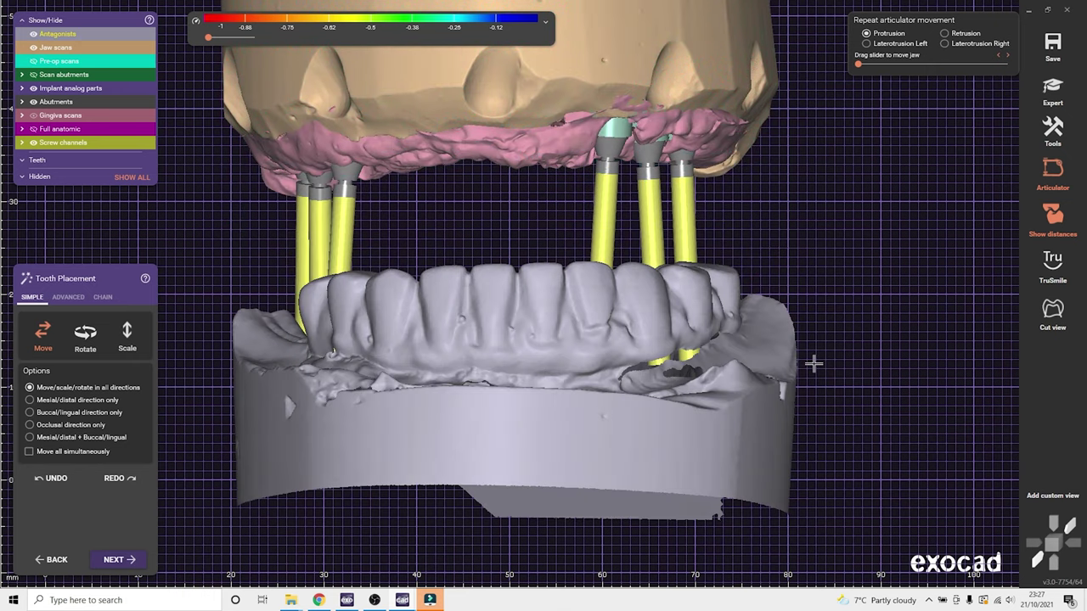
pyautogui.click(34, 141)
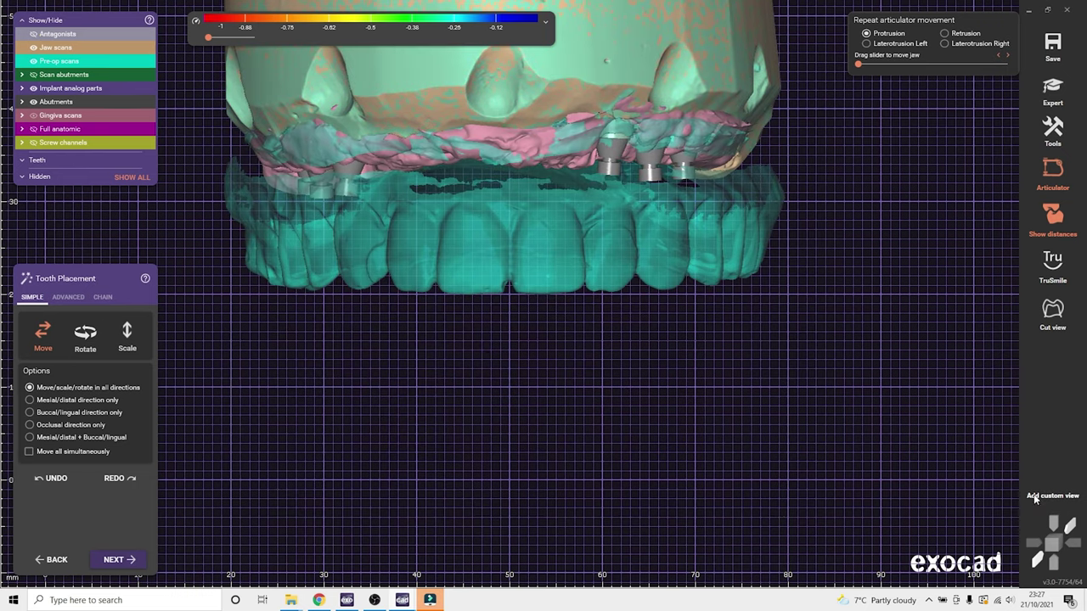
pyautogui.click(1034, 499)
# Move all model teeth 16 to 26 simultaneously onto the pre-op scan, aligning them from frontal and occlusal views
pyautogui.click(29, 451)
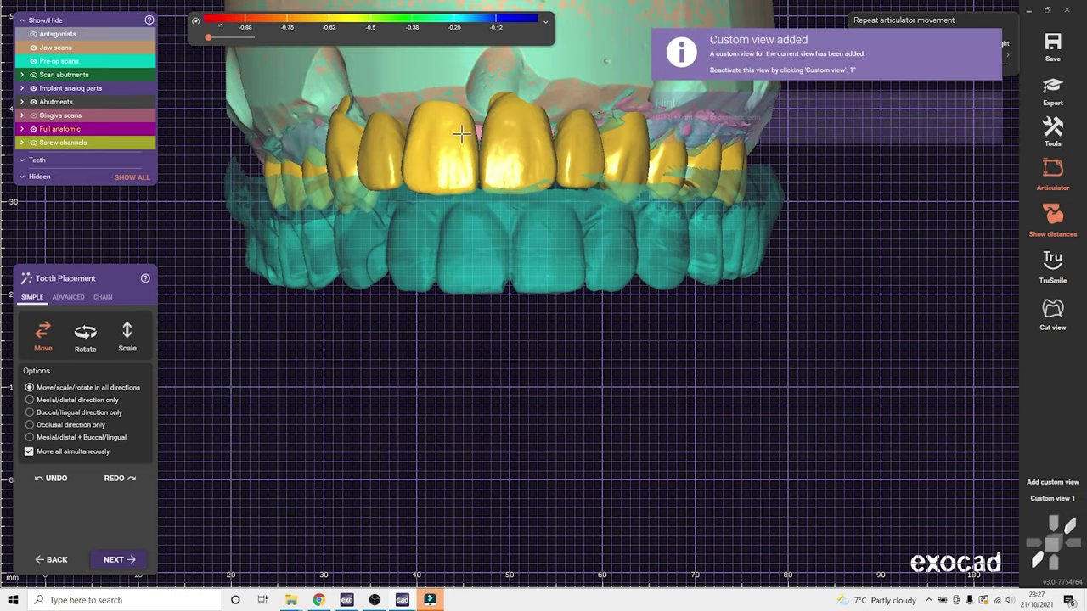
pyautogui.moveTo(461, 134); pyautogui.dragTo(488, 235)
pyautogui.moveTo(489, 236); pyautogui.dragTo(501, 94, button='right')
pyautogui.moveTo(501, 94); pyautogui.dragTo(514, 212, button='middle')
pyautogui.moveTo(513, 212); pyautogui.dragTo(522, 169)
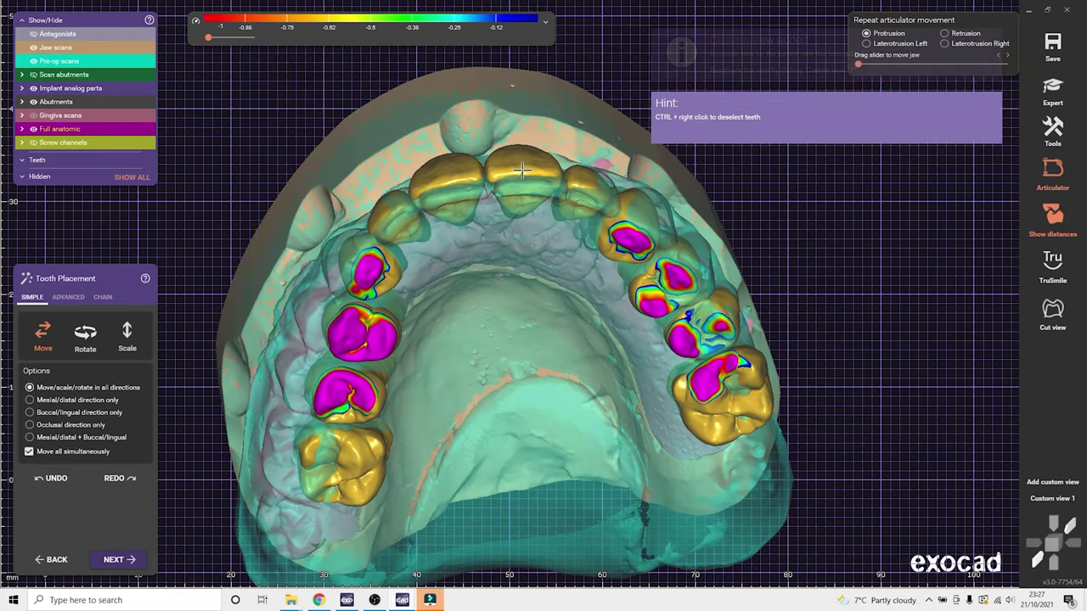
pyautogui.moveTo(521, 171); pyautogui.dragTo(443, 287, button='right')
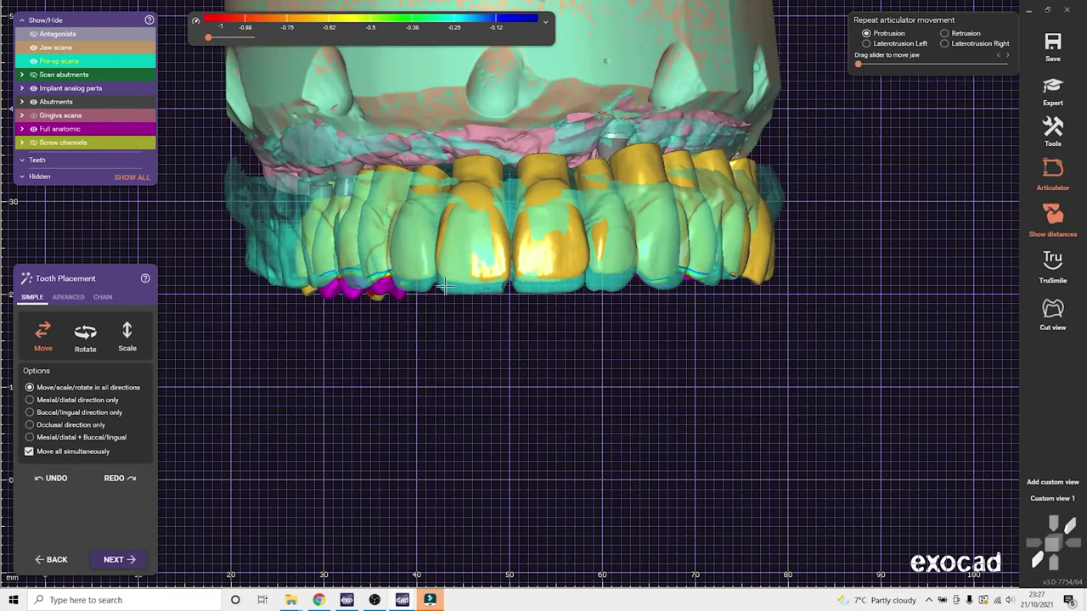
pyautogui.moveTo(470, 251); pyautogui.dragTo(470, 264)
# Turn off the dynamic intersection display and shift the advanced placement's anterior and posterior settings toward Flat
pyautogui.click(546, 23)
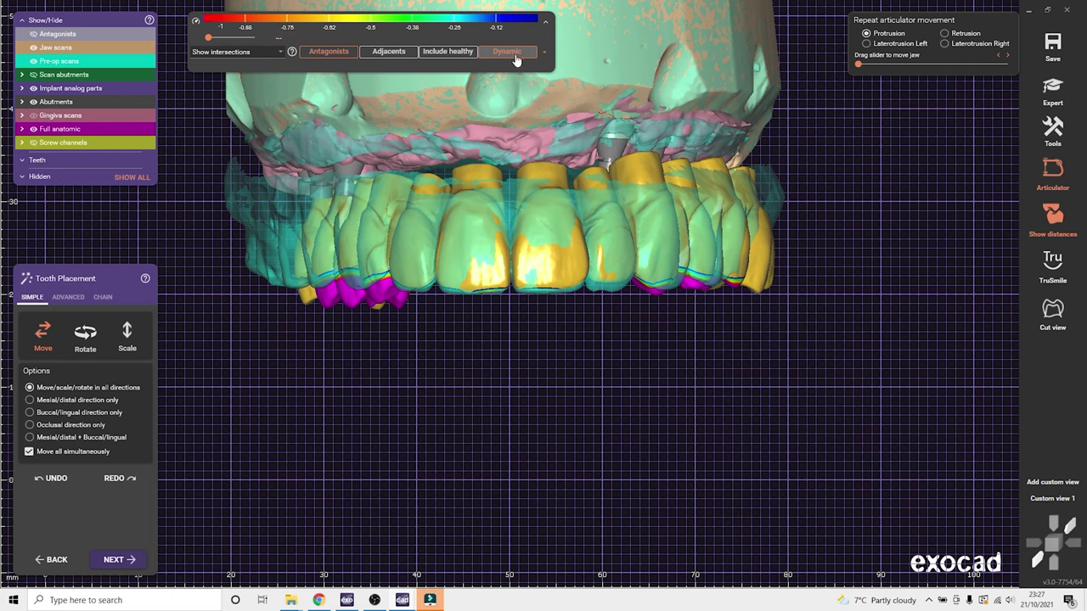
pyautogui.click(515, 58)
pyautogui.click(66, 297)
pyautogui.moveTo(84, 404); pyautogui.dragTo(143, 409)
pyautogui.moveTo(83, 435)
pyautogui.mouseDown()
pyautogui.moveTo(119, 435)
pyautogui.moveTo(105, 434)
pyautogui.mouseUp()
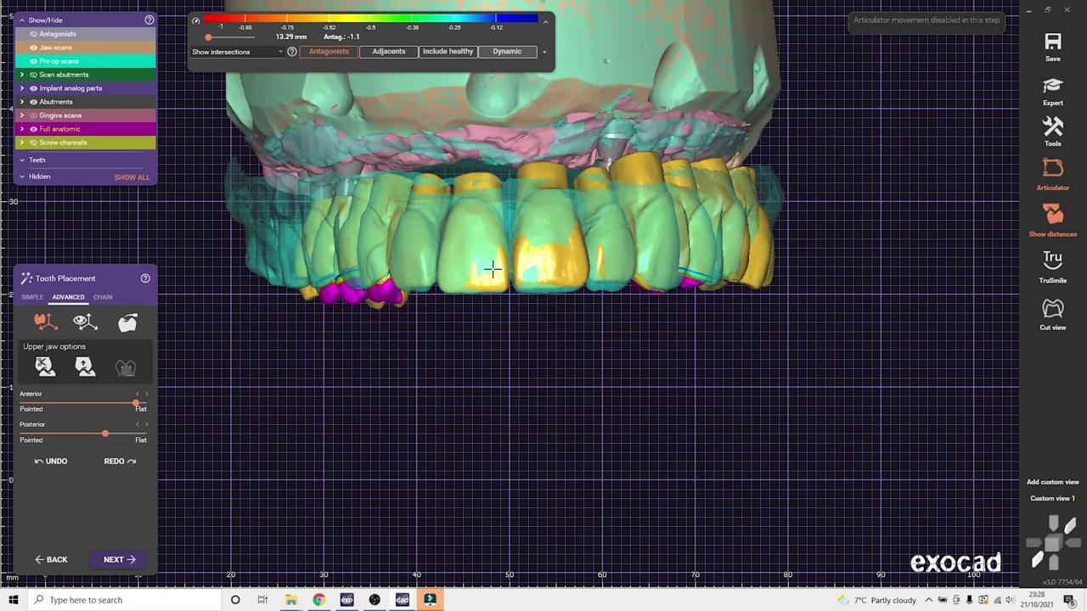
# Move and rotate the upper right anterior teeth individually to match their positions on the pre-op scan in occlusal view
pyautogui.moveTo(495, 268); pyautogui.dragTo(499, 174, button='right')
pyautogui.scroll(5, 496, 309)
pyautogui.moveTo(432, 402); pyautogui.dragTo(424, 375)
pyautogui.scroll(2, 426, 380)
pyautogui.moveTo(431, 365); pyautogui.dragTo(423, 376, button='right')
pyautogui.keyDown('ctrl'); pyautogui.moveTo(424, 377); pyautogui.dragTo(446, 311); pyautogui.keyUp('ctrl')
pyautogui.moveTo(413, 467); pyautogui.dragTo(459, 310, button='middle')
pyautogui.moveTo(458, 315); pyautogui.dragTo(439, 327)
pyautogui.moveTo(503, 200); pyautogui.dragTo(497, 198)
pyautogui.moveTo(497, 199); pyautogui.dragTo(491, 288, button='middle')
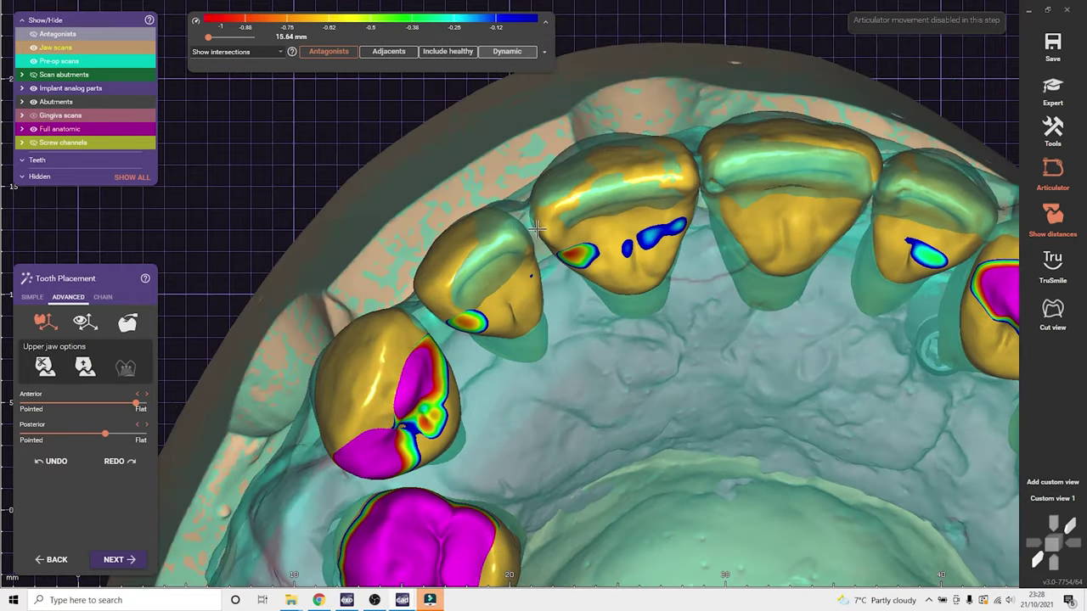
pyautogui.keyDown('ctrl'); pyautogui.moveTo(457, 310); pyautogui.dragTo(451, 311); pyautogui.keyUp('ctrl')
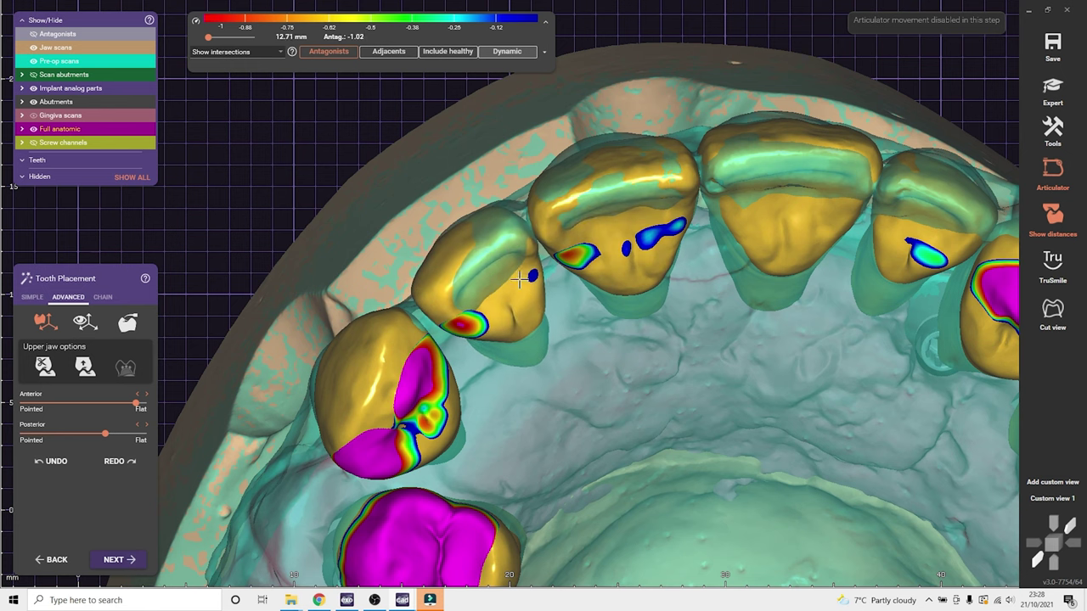
# Accept the tooth placement and mirror teeth 11 and 12 onto positions 21 and 22
pyautogui.click(59, 459)
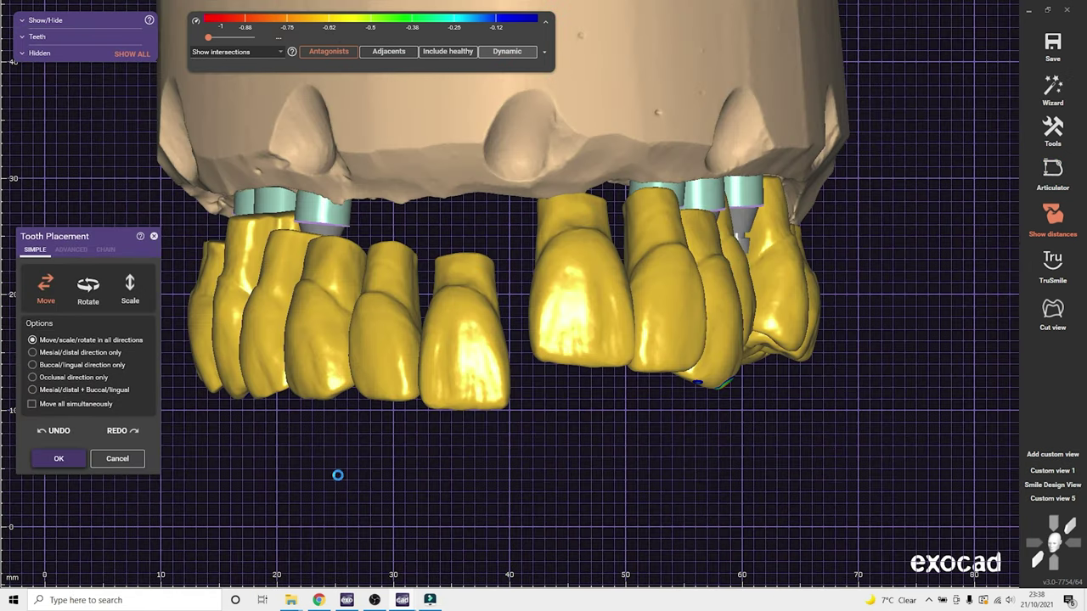
pyautogui.rightClick(315, 461)
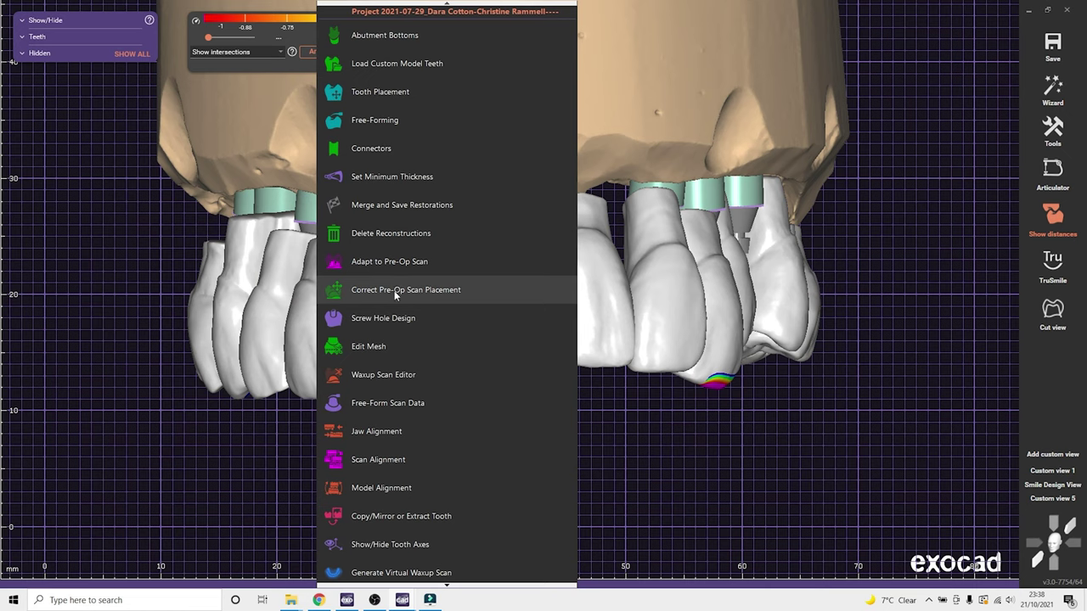
pyautogui.click(397, 516)
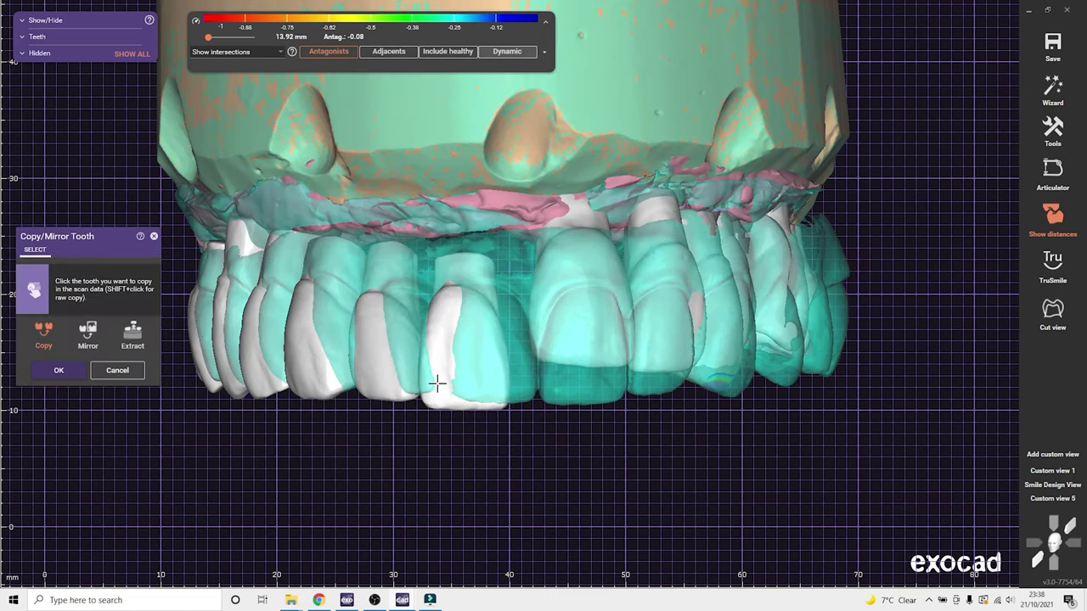
pyautogui.click(438, 373)
pyautogui.click(88, 335)
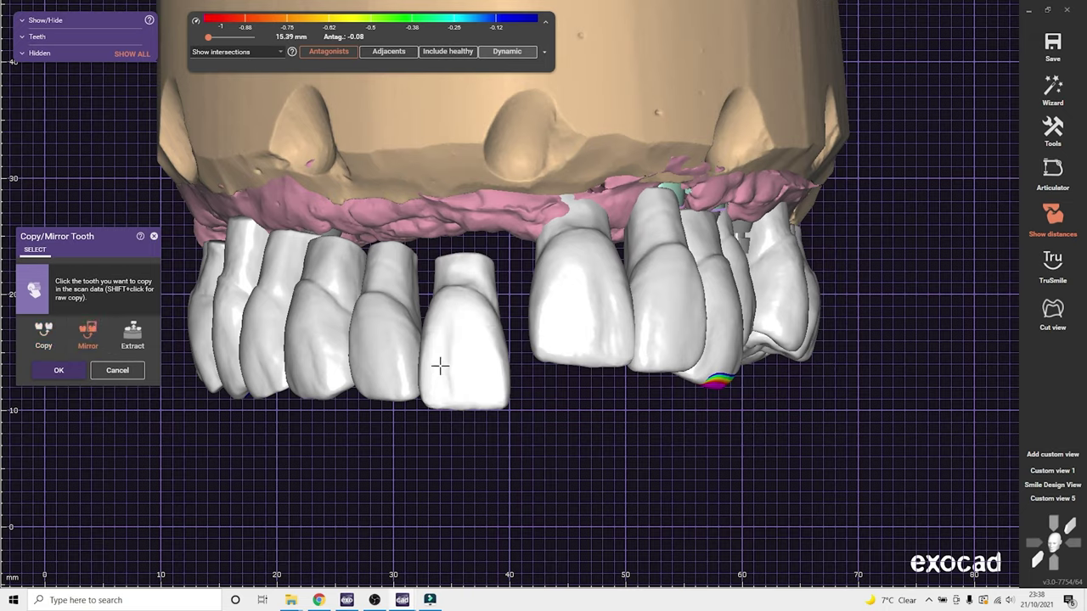
pyautogui.click(558, 330)
pyautogui.click(612, 357)
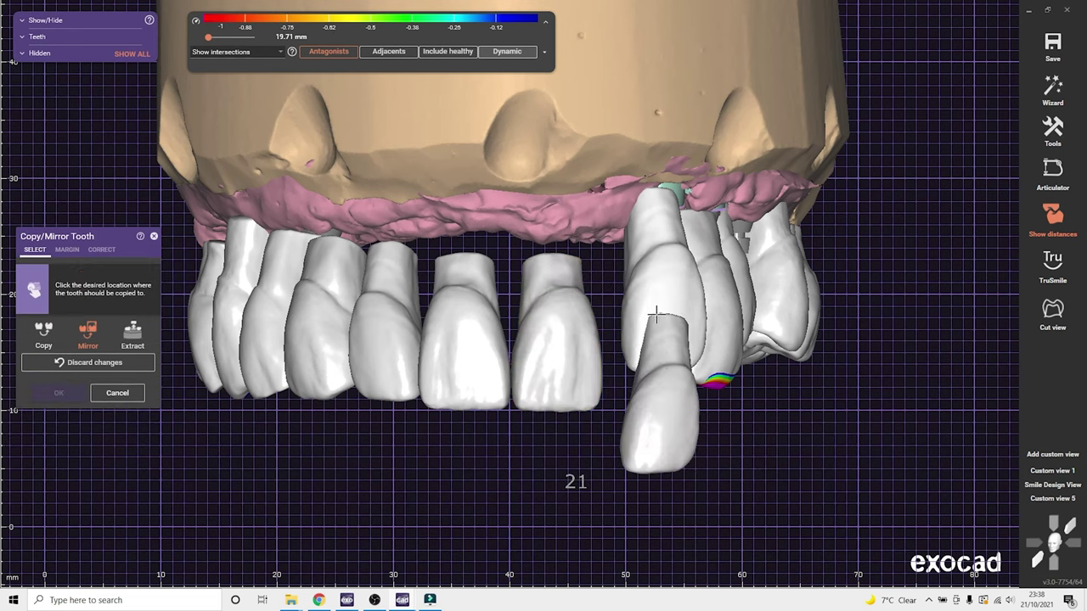
pyautogui.click(654, 314)
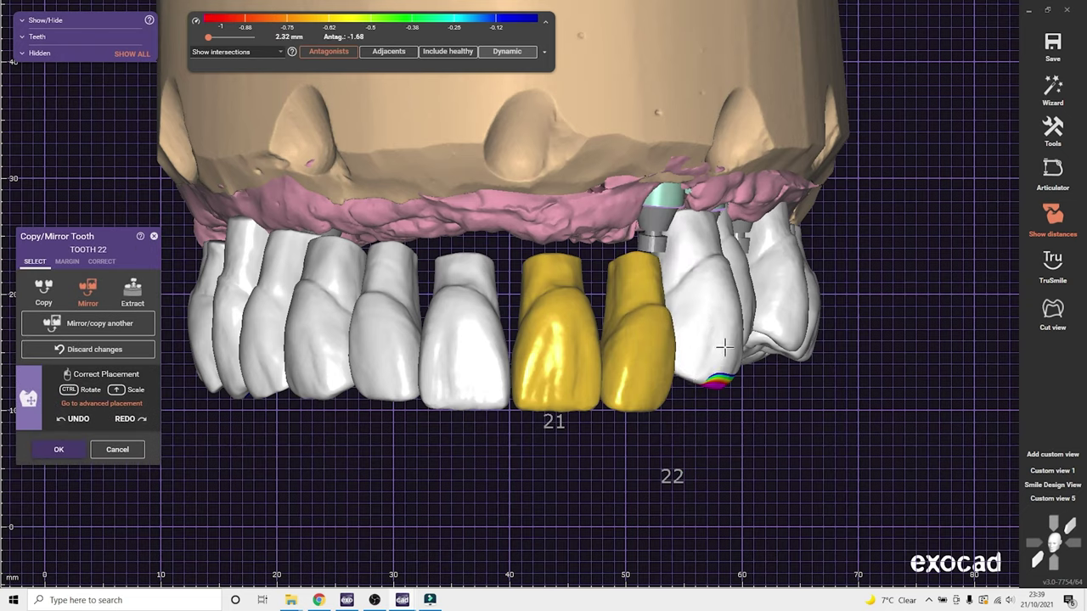
# Reposition the mirrored tooth 22 beside tooth 21, aligning it within the arch and with the neighbouring incisal edges
pyautogui.moveTo(722, 347); pyautogui.dragTo(511, 360, button='right')
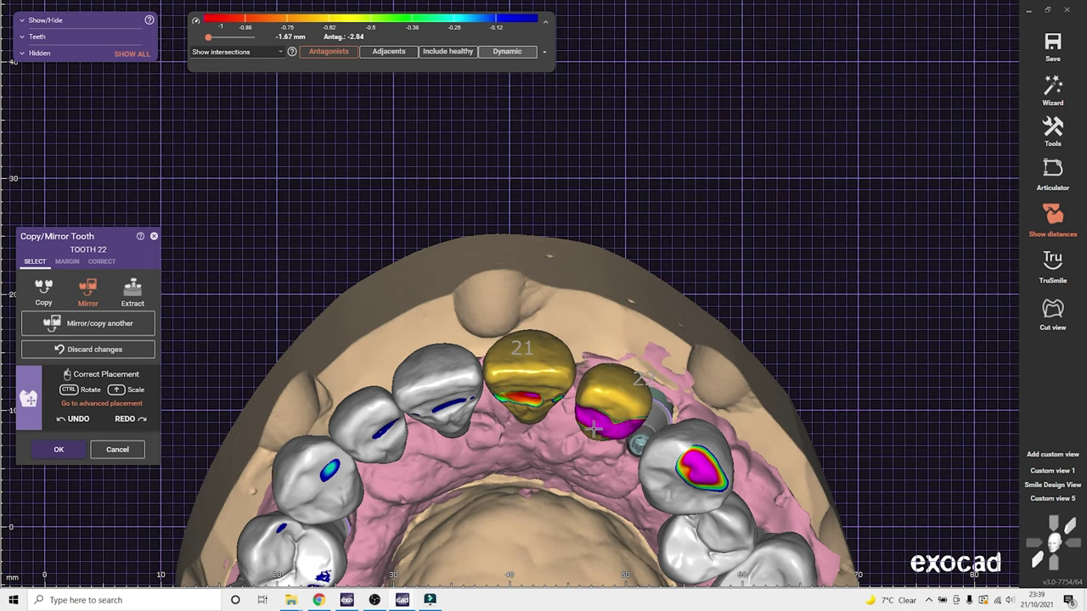
pyautogui.click(1062, 500)
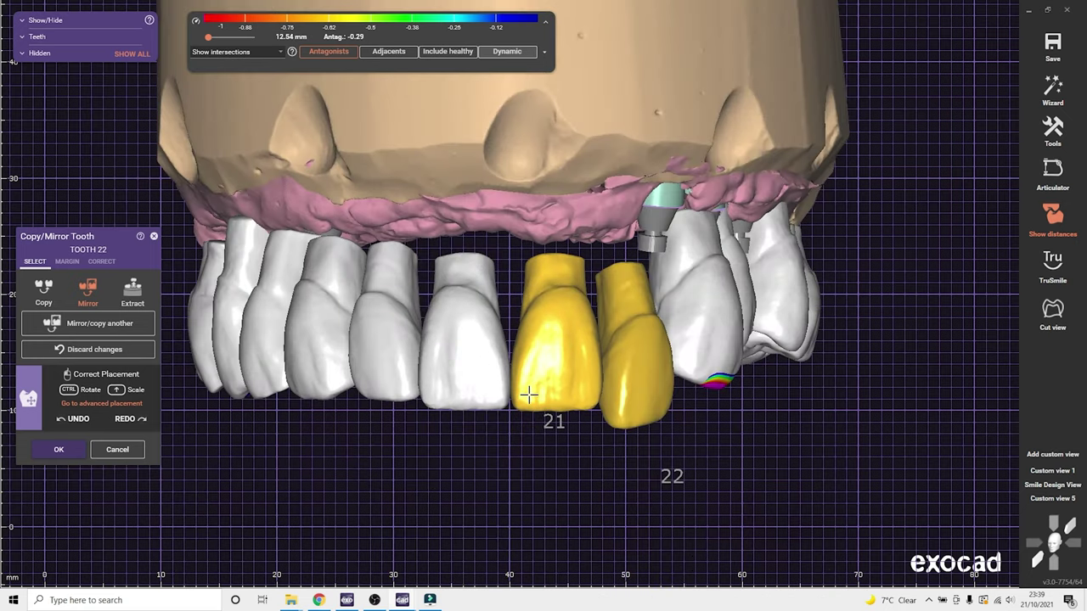
pyautogui.moveTo(639, 409); pyautogui.dragTo(645, 381)
pyautogui.moveTo(649, 438); pyautogui.dragTo(639, 390, button='right')
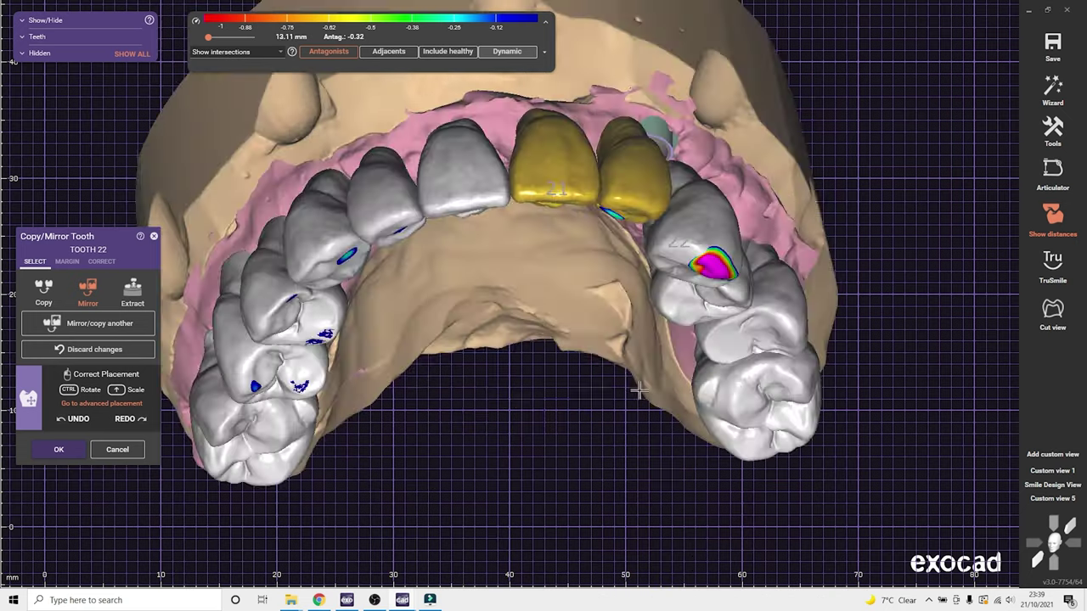
pyautogui.click(375, 600)
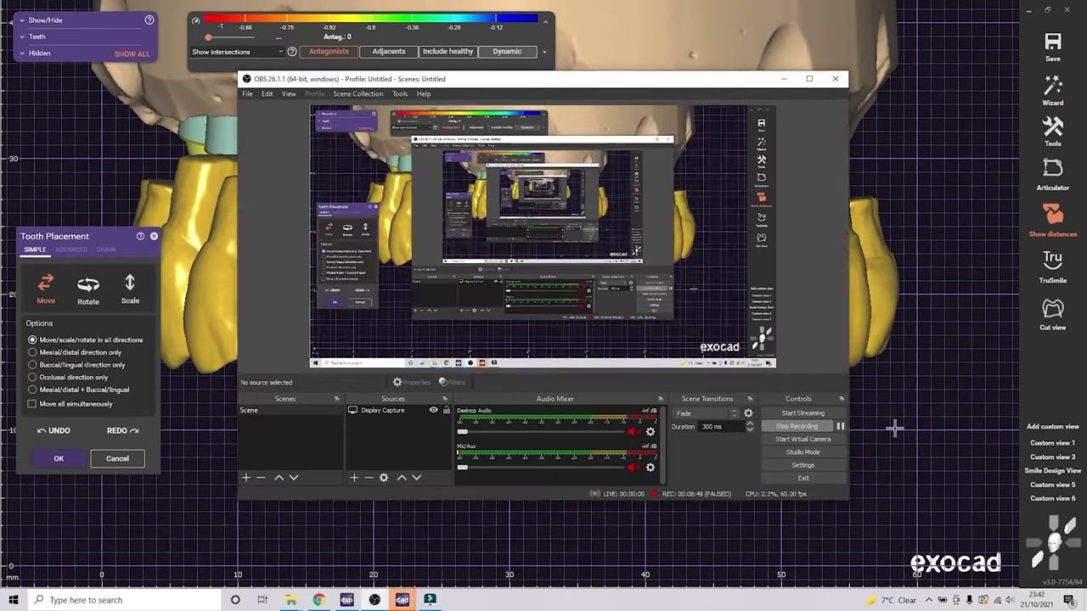
pyautogui.click(892, 427)
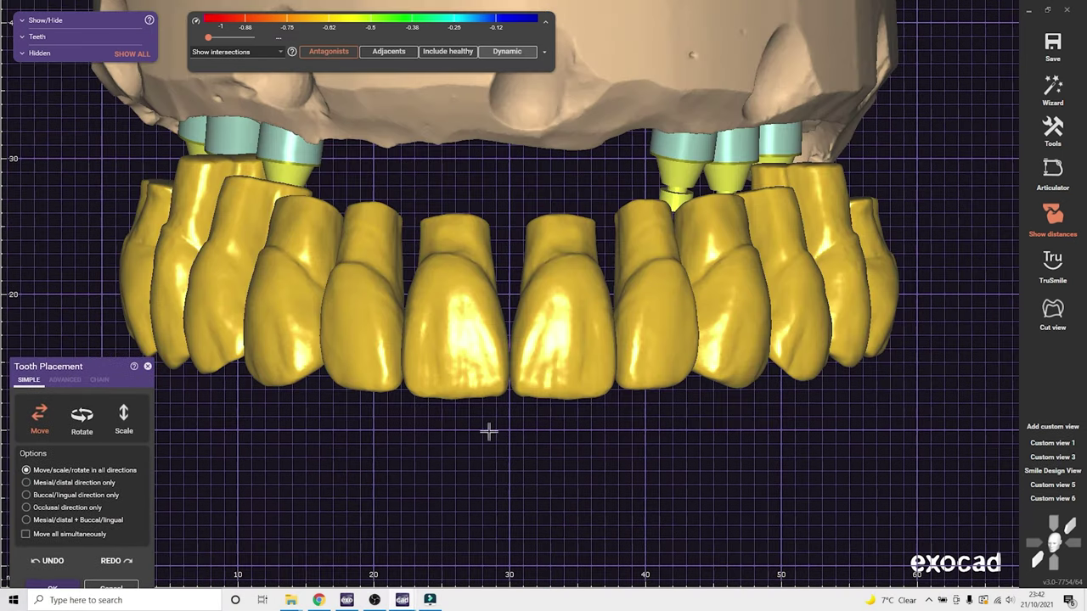
# Show the antagonist jaw and check the placed upper teeth against it from the front and side
pyautogui.moveTo(521, 422); pyautogui.dragTo(522, 416, button='right')
pyautogui.moveTo(501, 479); pyautogui.dragTo(511, 382, button='middle')
pyautogui.press('a')
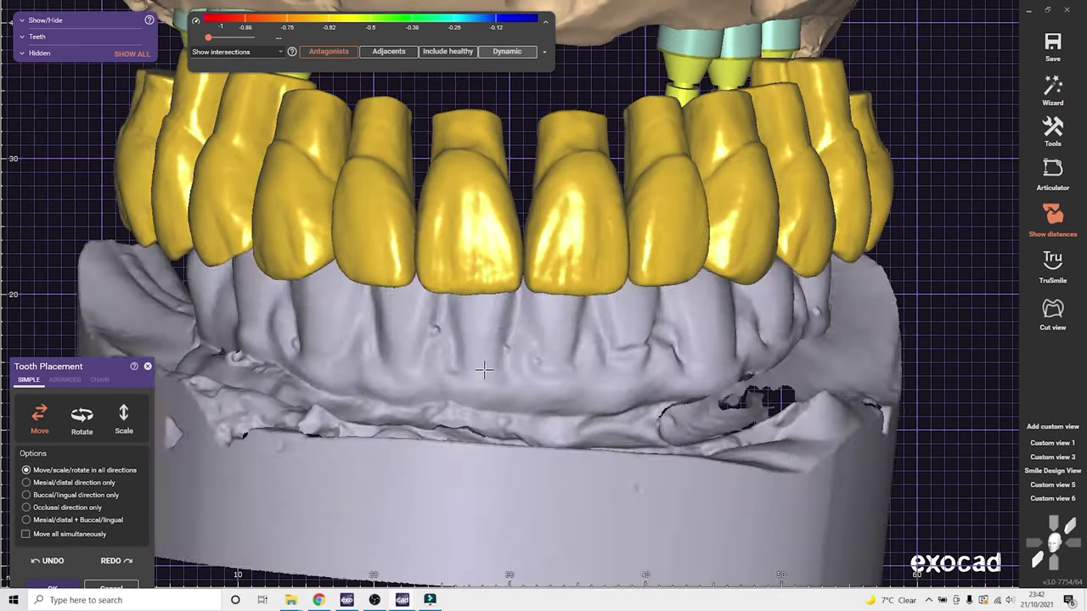
pyautogui.moveTo(484, 369); pyautogui.dragTo(969, 488, button='right')
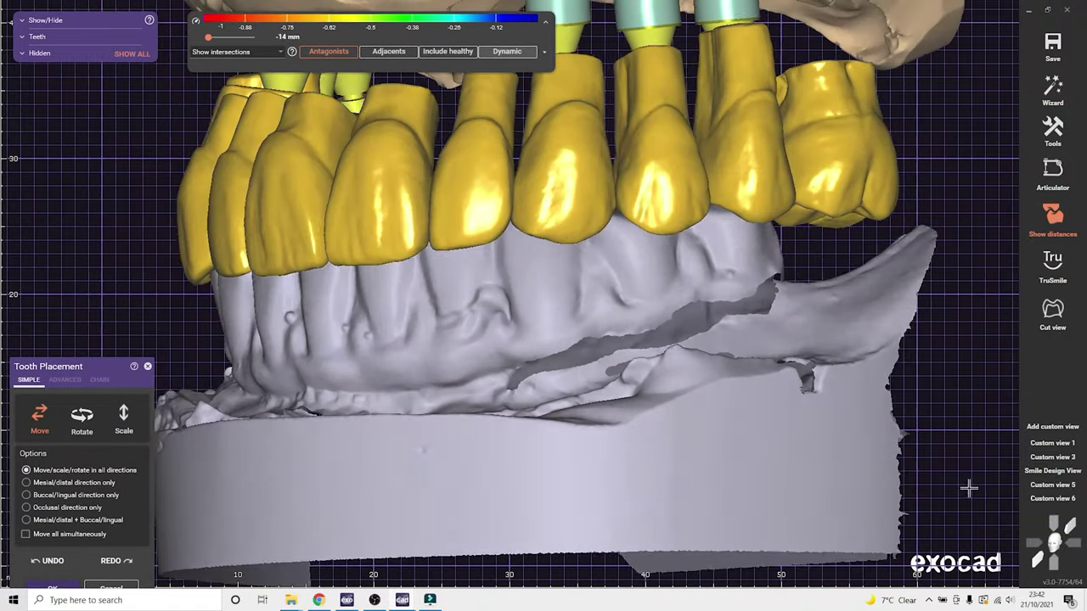
pyautogui.click(1053, 542)
pyautogui.press('a')
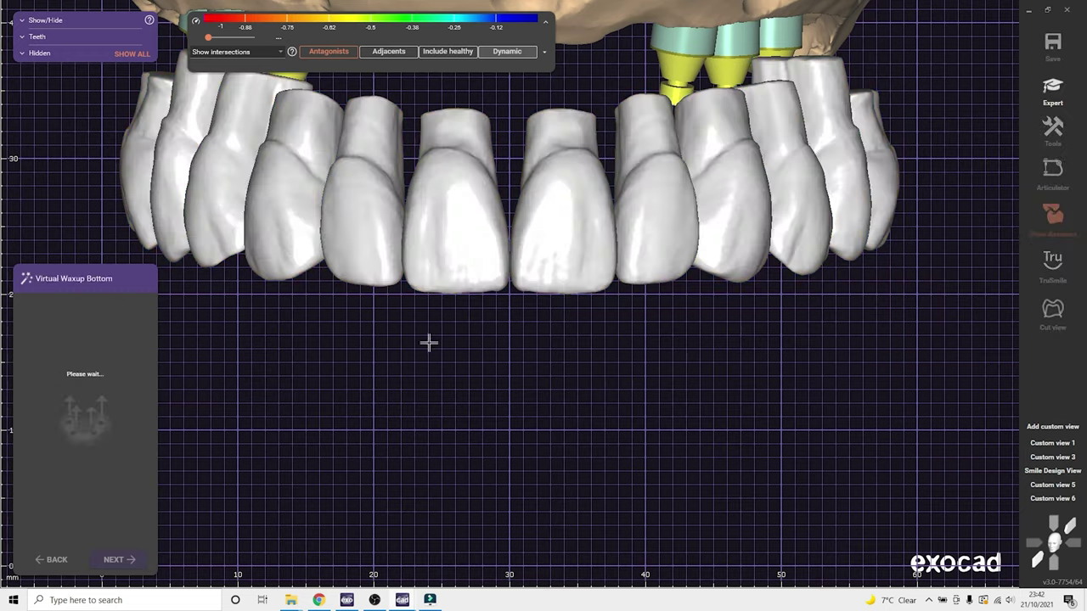
# Set the virtual waxup bottom's insertion direction from the occlusal view for teeth 16 to 26 and proceed
pyautogui.moveTo(429, 340); pyautogui.dragTo(415, 456, button='right')
pyautogui.press('a')
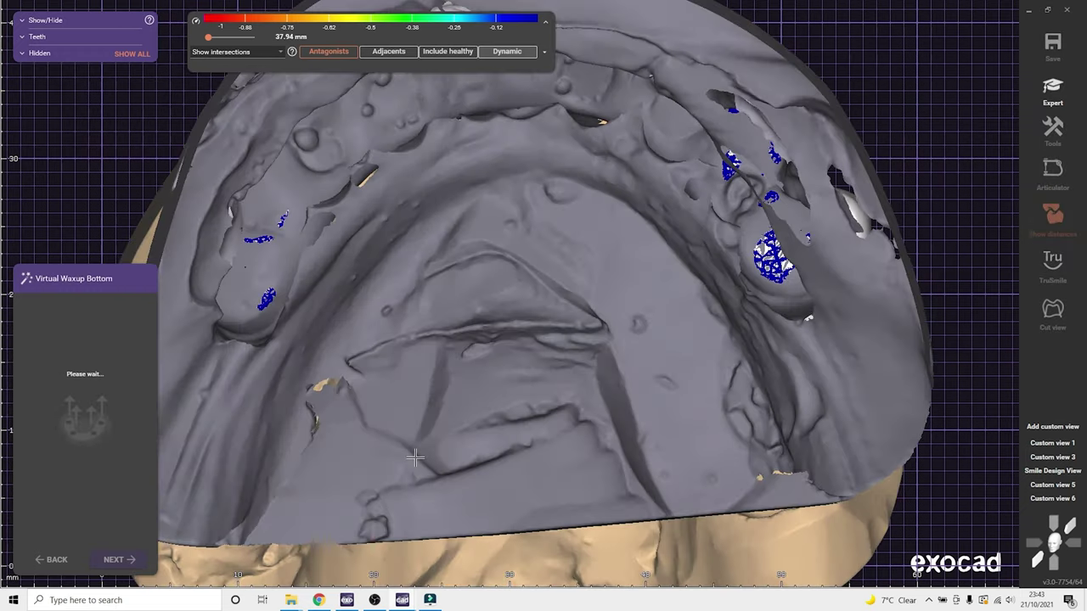
pyautogui.press('a')
pyautogui.scroll(-3, 419, 510)
pyautogui.moveTo(456, 484); pyautogui.dragTo(431, 374, button='right')
pyautogui.scroll(-2, 380, 408)
pyautogui.click(103, 505)
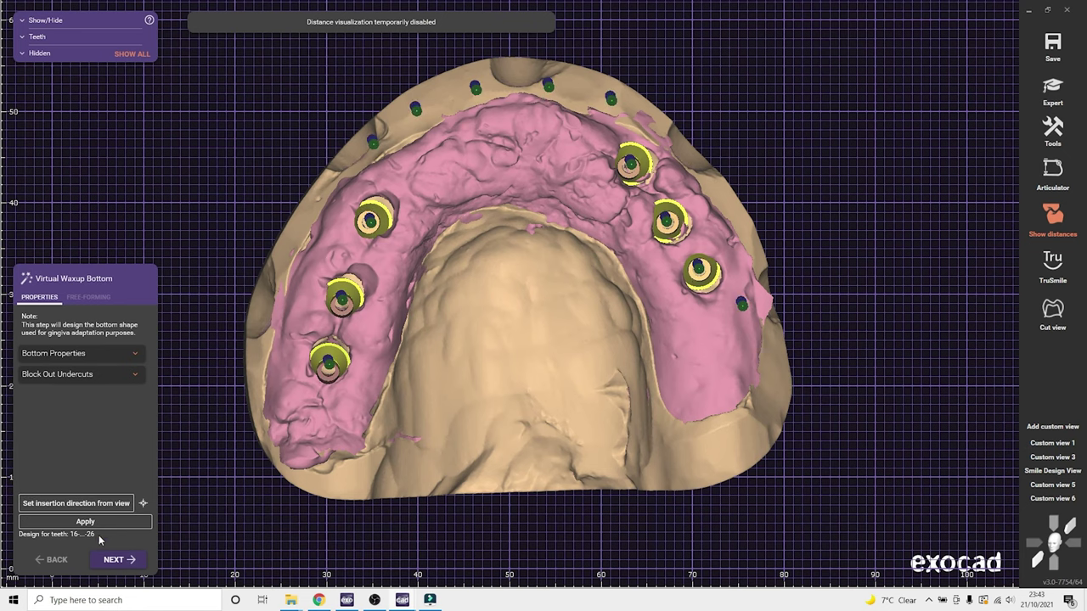
pyautogui.click(113, 559)
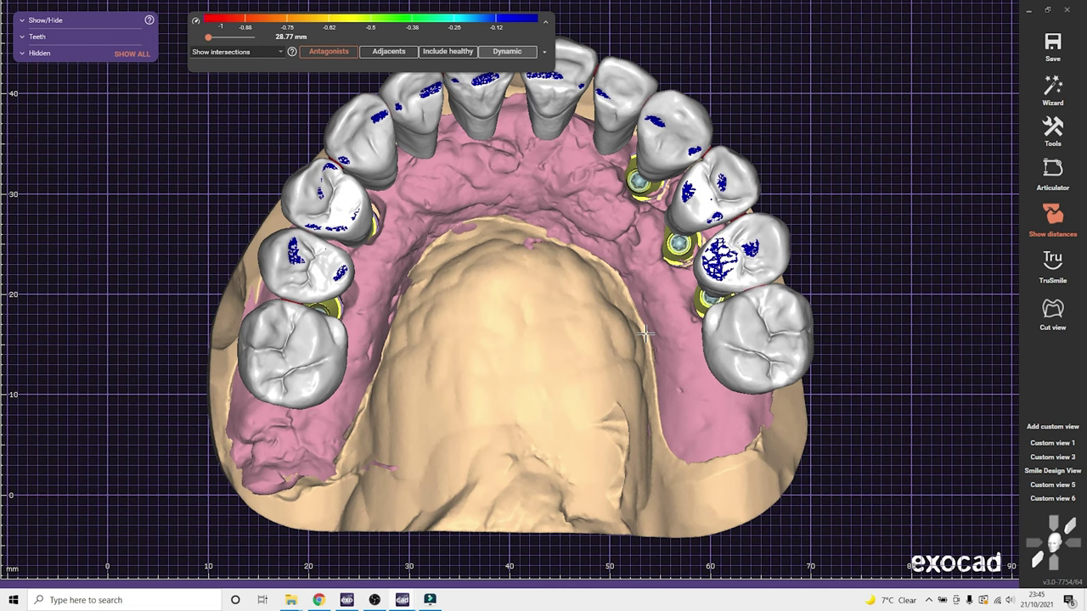
# Generate a virtual waxup scan from the current upper arch design
pyautogui.rightClick(849, 217)
pyautogui.scroll(-3, 892, 498)
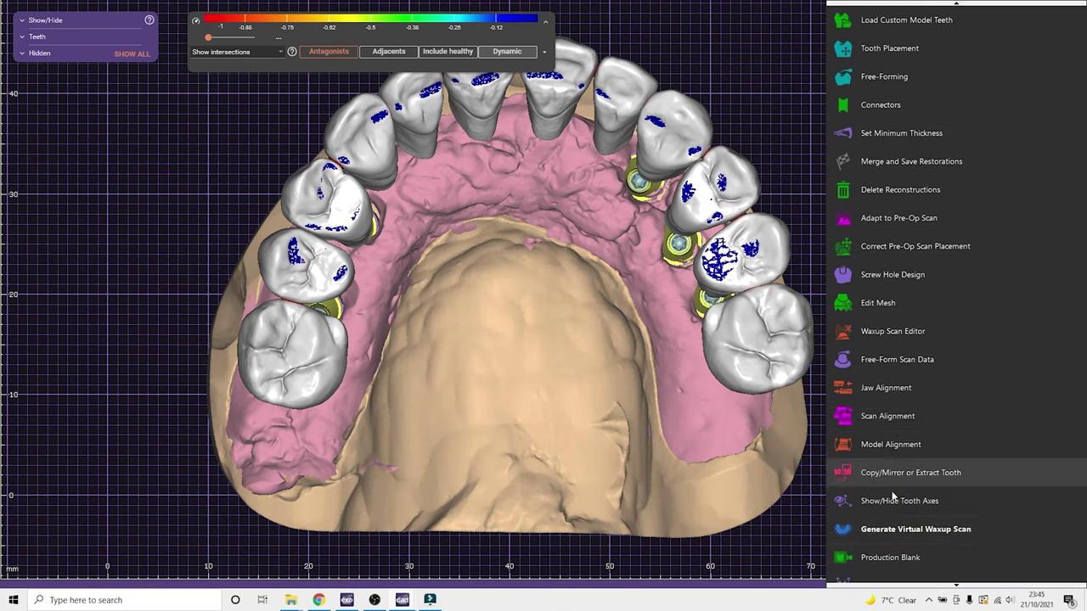
pyautogui.click(893, 532)
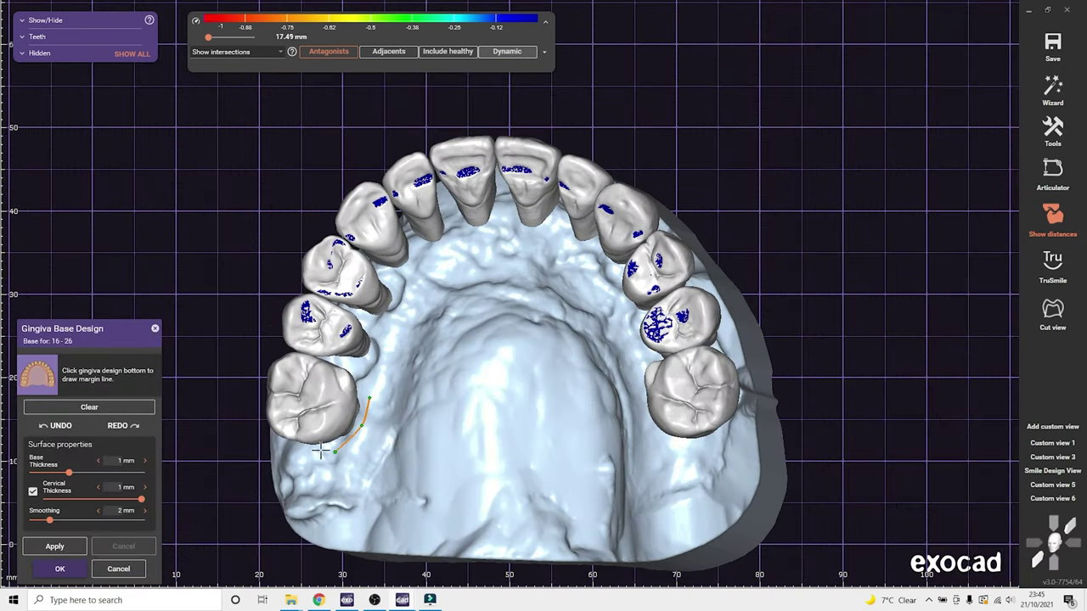
# Draw a closed gingiva base margin line around the upper arch for teeth 16 to 26, buccally and palatally
pyautogui.moveTo(321, 451); pyautogui.dragTo(343, 244, button='right')
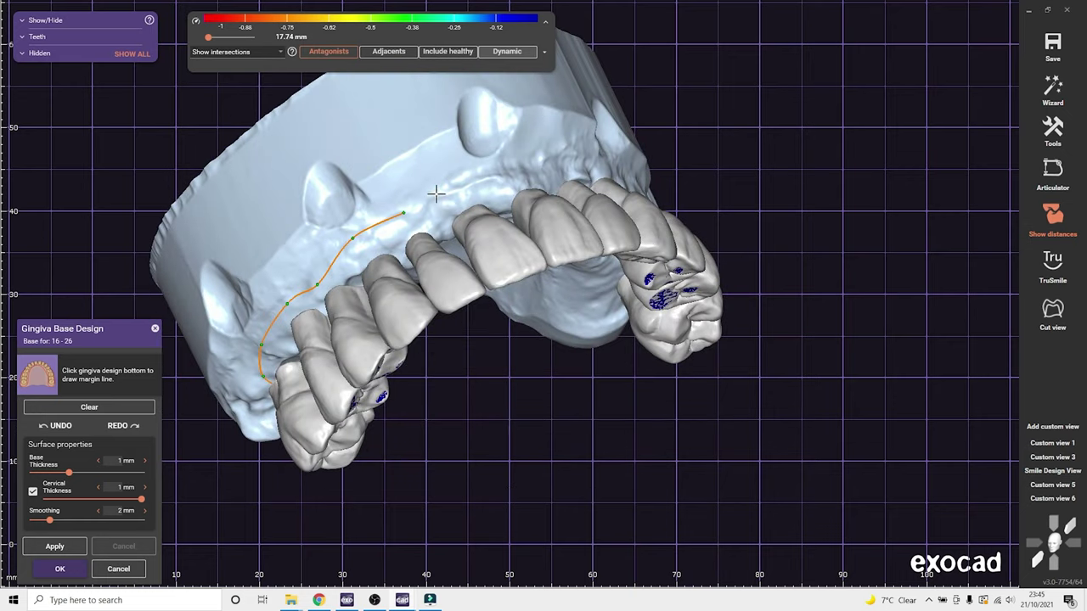
pyautogui.moveTo(435, 194); pyautogui.dragTo(646, 312, button='right')
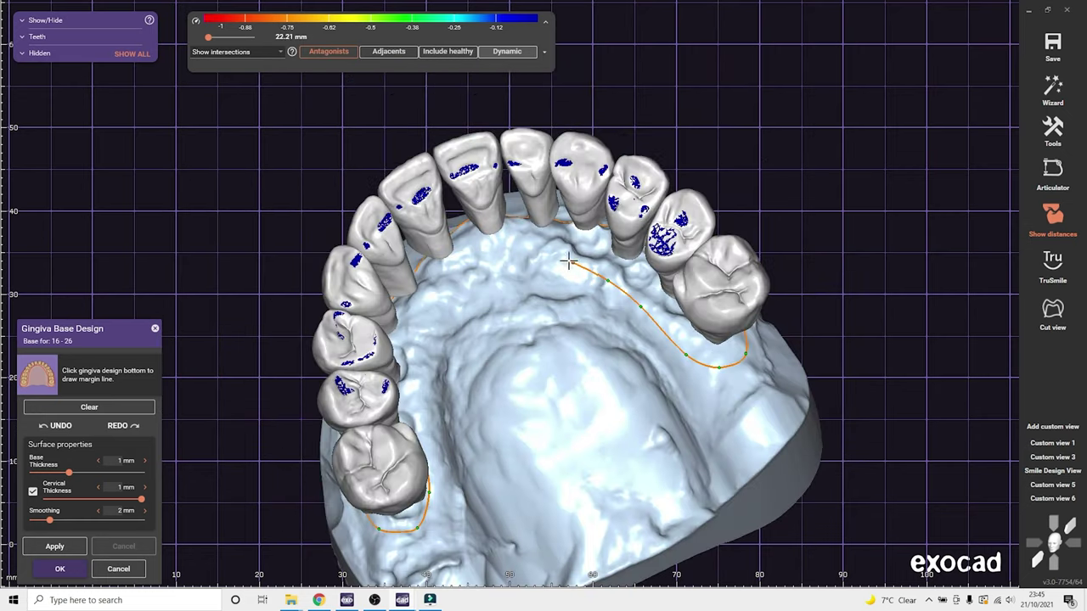
pyautogui.moveTo(568, 263); pyautogui.dragTo(411, 331, button='right')
pyautogui.click(415, 426)
pyautogui.moveTo(477, 255); pyautogui.dragTo(507, 376, button='right')
pyautogui.scroll(2, 508, 375)
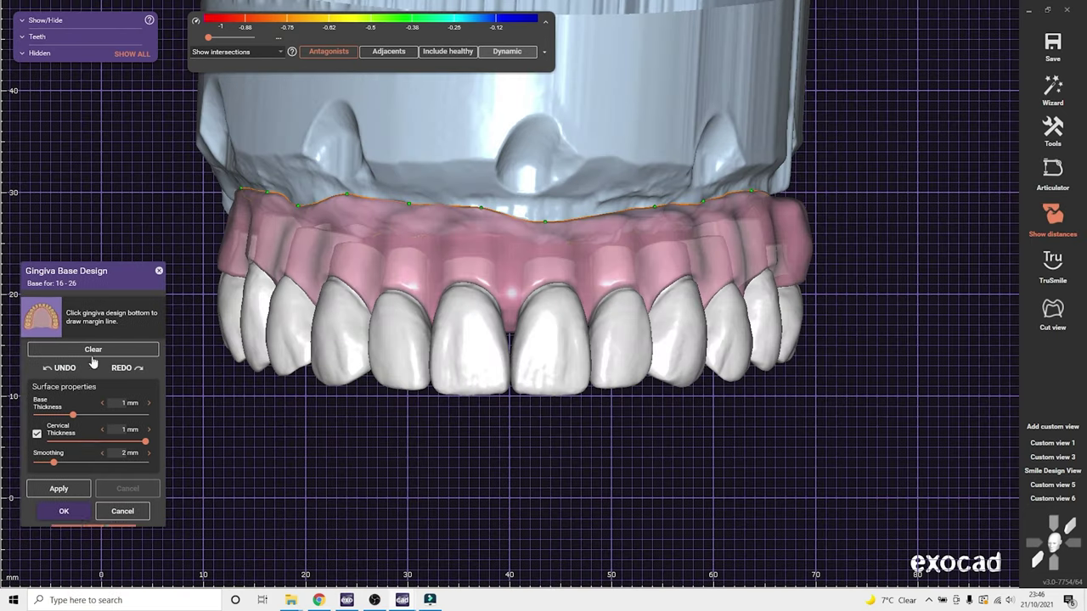
# Start free-forming the gingiva design with the anatomic small region preset, working on the buccal gingiva of the upper right teeth
pyautogui.rightClick(499, 475)
pyautogui.scroll(-5, 552, 529)
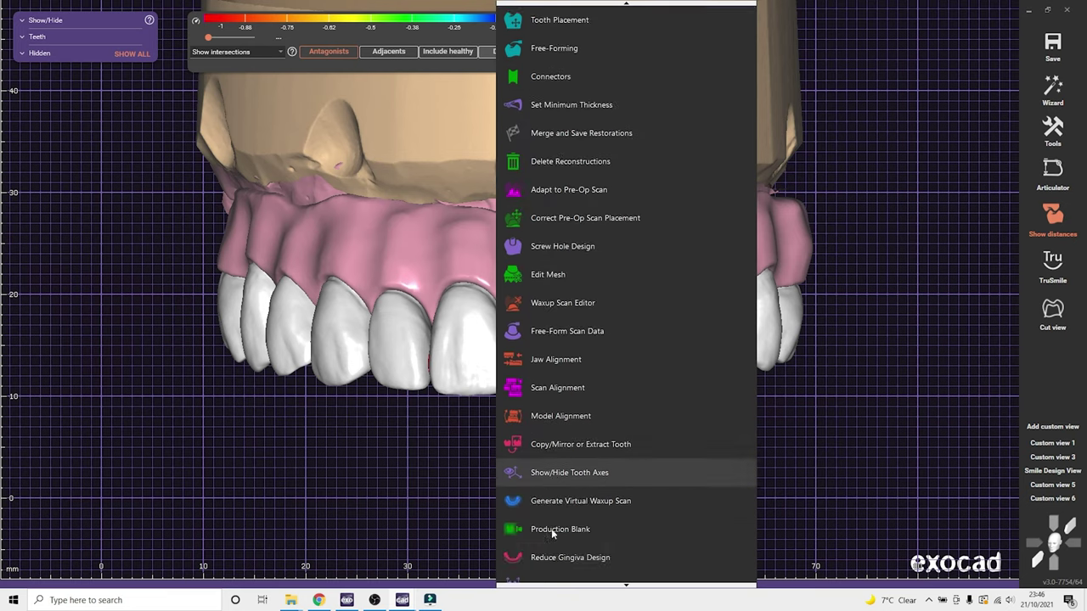
pyautogui.click(568, 553)
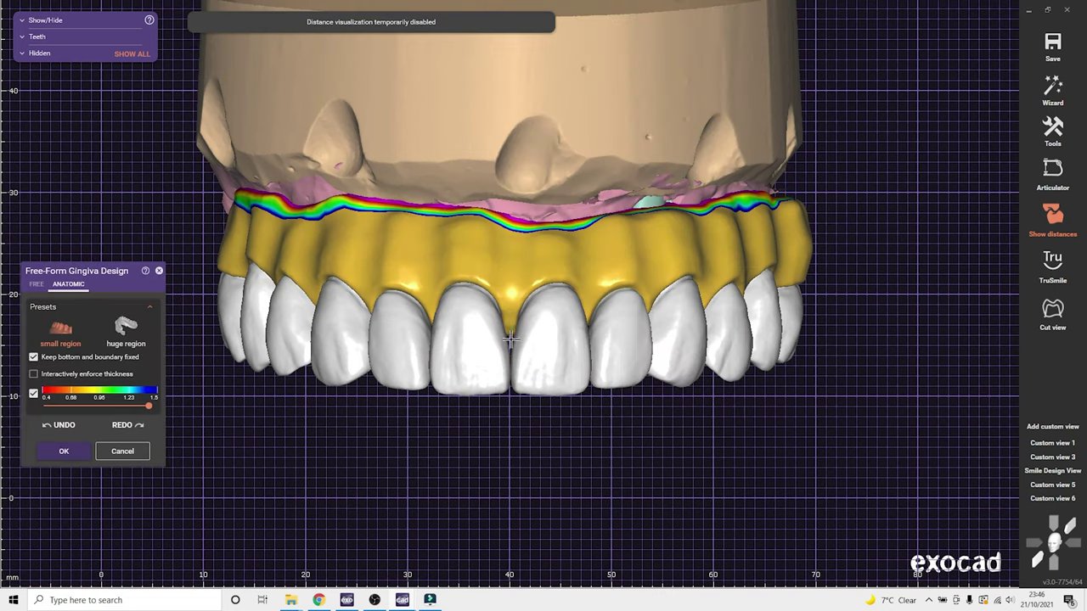
pyautogui.scroll(3, 556, 326)
pyautogui.moveTo(567, 331); pyautogui.dragTo(726, 380, button='right')
pyautogui.scroll(3, 471, 356)
pyautogui.moveTo(346, 338); pyautogui.dragTo(380, 365, button='right')
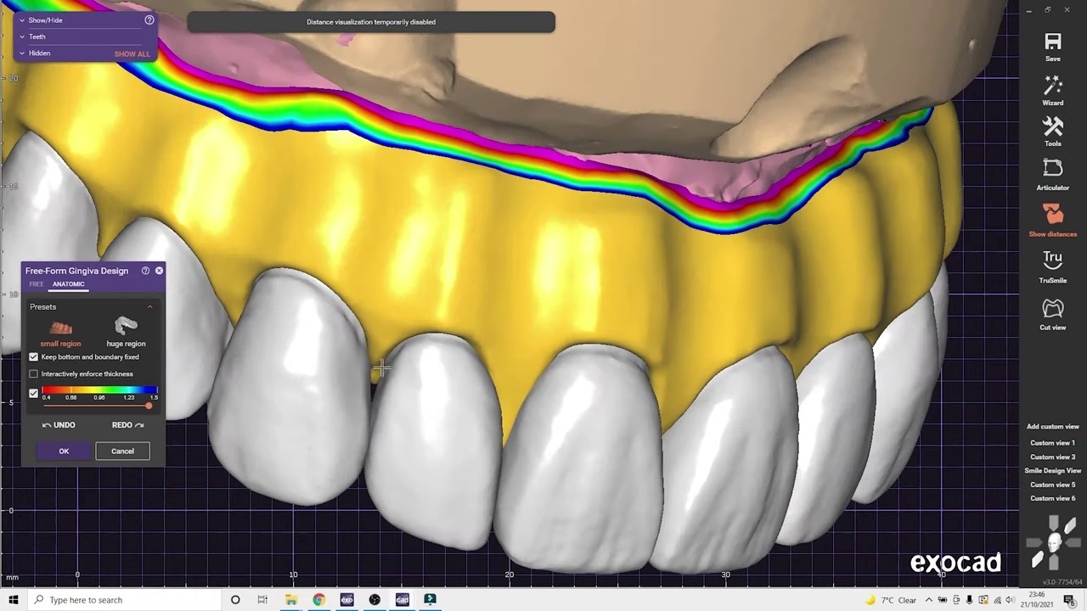
pyautogui.moveTo(285, 311); pyautogui.dragTo(375, 304, button='right')
pyautogui.moveTo(350, 367); pyautogui.dragTo(348, 308, button='right')
pyautogui.scroll(3, 348, 308)
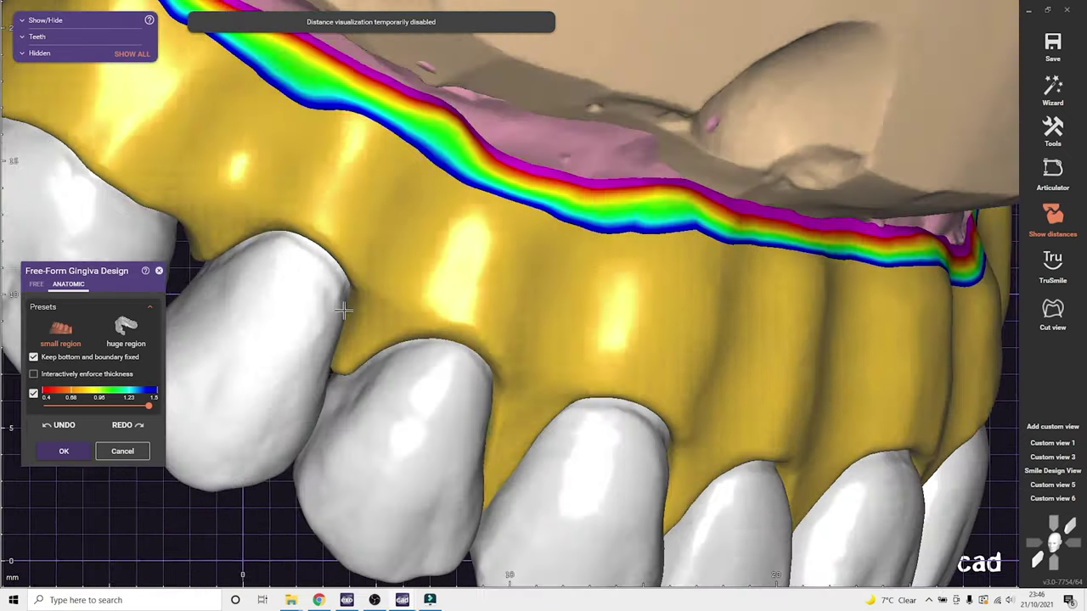
# Pull the palatal gingiva papillae up into the spaces between the teeth with anatomic free-forming
pyautogui.scroll(-4, 333, 416)
pyautogui.moveTo(285, 319); pyautogui.dragTo(322, 296, button='right')
pyautogui.scroll(3, 297, 296)
pyautogui.scroll(-3, 261, 311)
pyautogui.moveTo(261, 312); pyautogui.dragTo(400, 376, button='right')
pyautogui.scroll(3, 522, 185)
pyautogui.moveTo(522, 184); pyautogui.dragTo(351, 361, button='right')
pyautogui.scroll(2, 350, 361)
pyautogui.moveTo(351, 362); pyautogui.dragTo(362, 307)
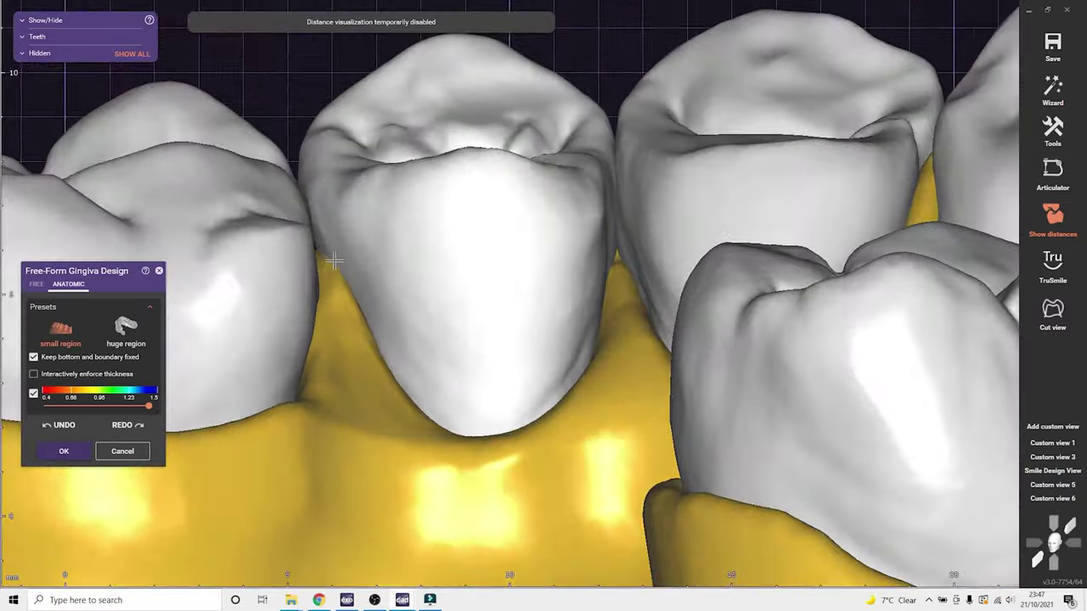
pyautogui.moveTo(589, 348)
pyautogui.mouseDown()
pyautogui.moveTo(596, 277)
pyautogui.moveTo(613, 261)
pyautogui.mouseUp()
pyautogui.scroll(-3, 613, 260)
pyautogui.moveTo(613, 261); pyautogui.dragTo(534, 247, button='right')
pyautogui.scroll(2, 534, 247)
pyautogui.scroll(3, 552, 221)
pyautogui.moveTo(586, 171); pyautogui.dragTo(611, 186, button='right')
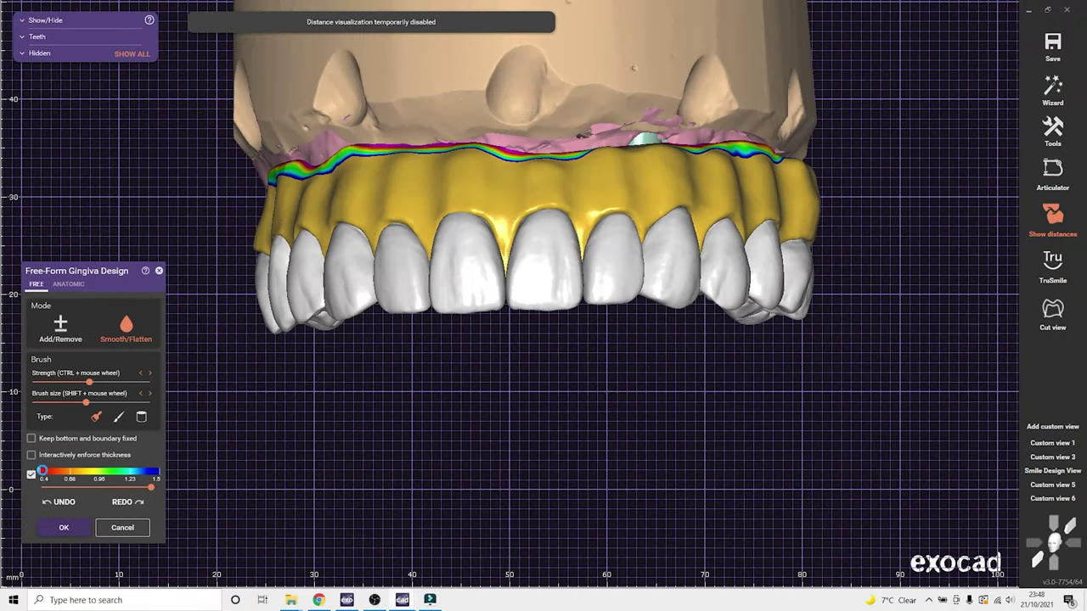
# Turn off the bottom thickness visualization and switch free-forming to Add/Remove with a smaller brush for the anterior gingiva
pyautogui.click(32, 475)
pyautogui.keyDown('shift'); pyautogui.scroll(-1, 441, 151); pyautogui.keyUp('shift')
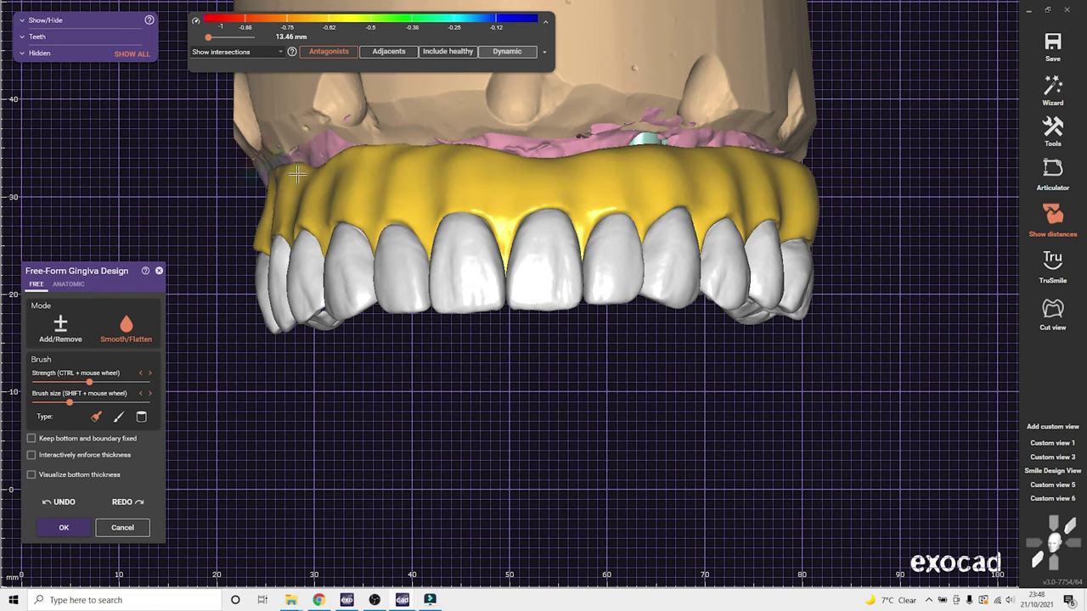
pyautogui.scroll(-3, 297, 174)
pyautogui.moveTo(298, 174); pyautogui.dragTo(11, 390, button='right')
pyautogui.scroll(4, 515, 348)
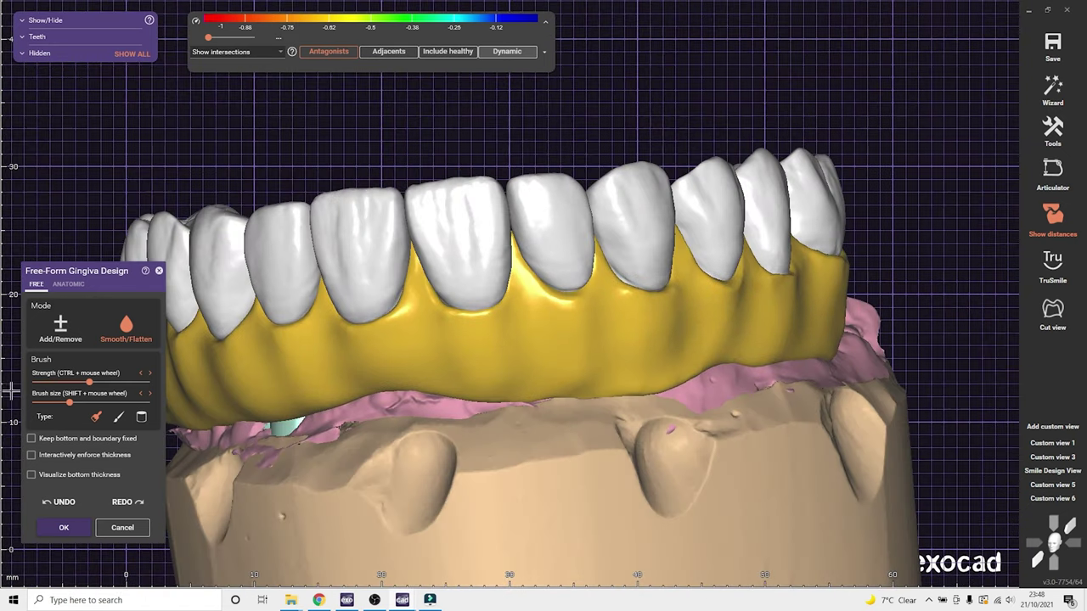
pyautogui.scroll(5, 441, 237)
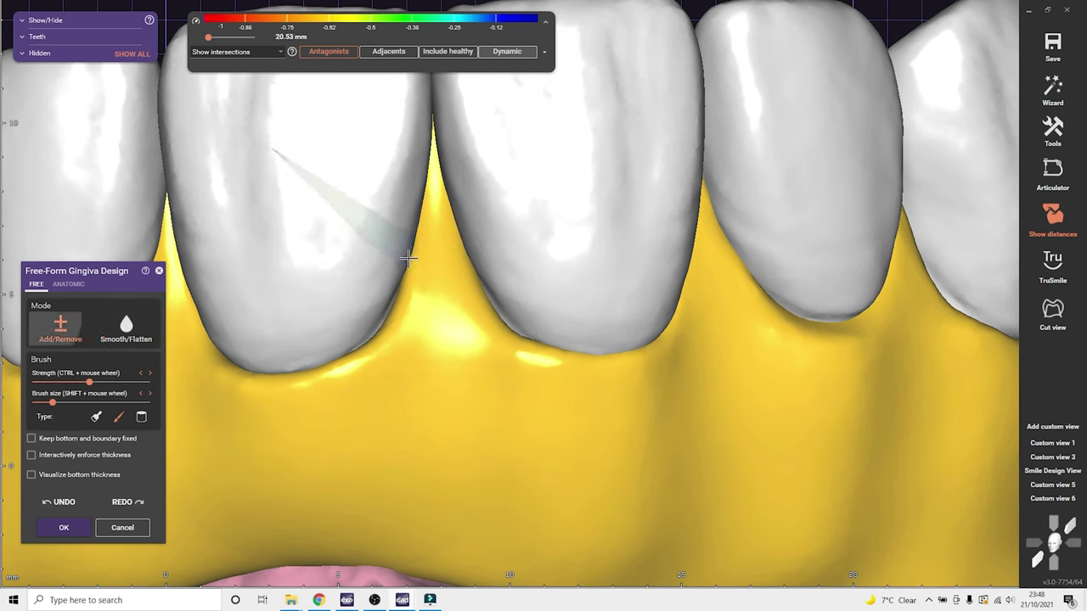
# Add gingiva material along the necks of the upper right incisors and into the papillae beside them
pyautogui.moveTo(408, 258); pyautogui.dragTo(403, 258, button='right')
pyautogui.moveTo(452, 248)
pyautogui.mouseDown()
pyautogui.moveTo(550, 357)
pyautogui.moveTo(672, 337)
pyautogui.moveTo(695, 289)
pyautogui.mouseUp()
pyautogui.moveTo(694, 289); pyautogui.dragTo(684, 284, button='right')
pyautogui.moveTo(684, 284); pyautogui.dragTo(684, 197)
pyautogui.moveTo(684, 197); pyautogui.dragTo(701, 211, button='right')
pyautogui.keyDown('ctrl'); pyautogui.scroll(-1, 708, 219); pyautogui.keyUp('ctrl')
pyautogui.moveTo(718, 267); pyautogui.dragTo(875, 324)
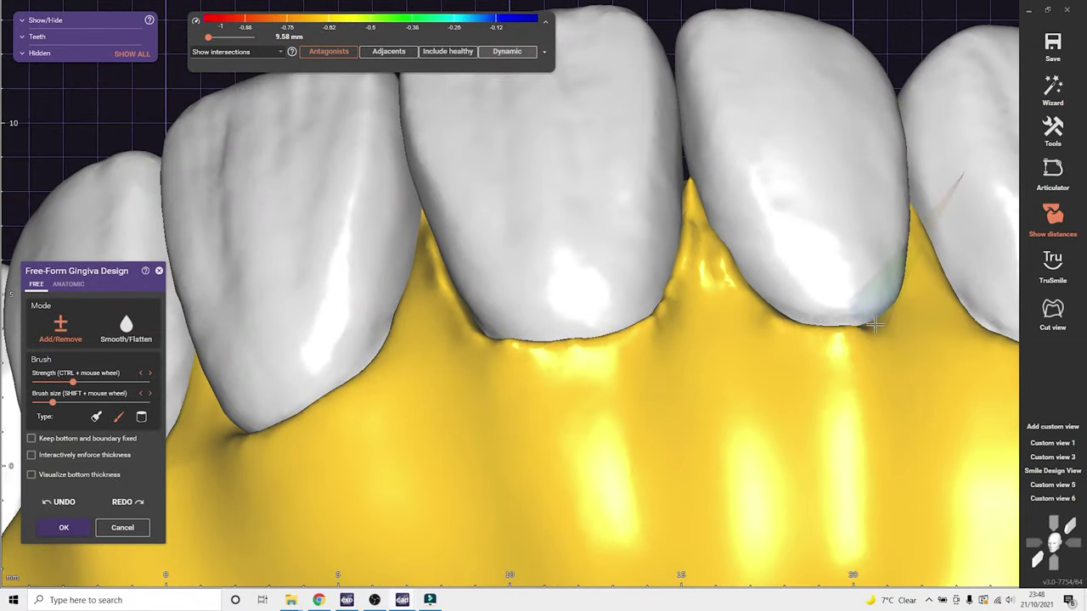
# Try to sculpt a raised gingival margin around the upper right central and lateral incisors
pyautogui.moveTo(874, 325); pyautogui.dragTo(604, 316, button='right')
pyautogui.moveTo(657, 294); pyautogui.dragTo(630, 234, button='right')
pyautogui.scroll(1, 630, 235)
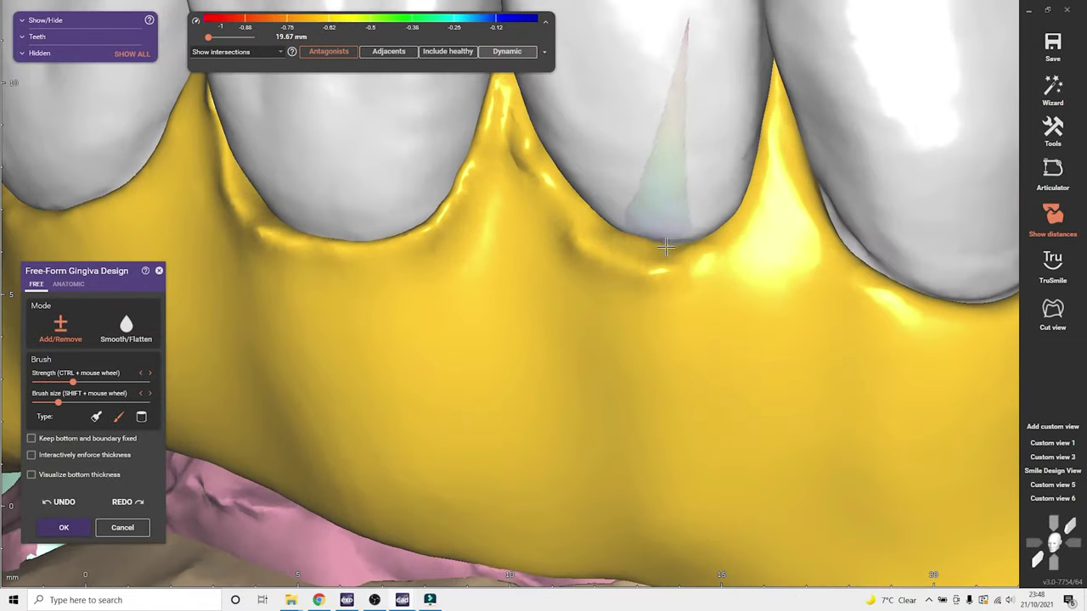
pyautogui.moveTo(771, 116); pyautogui.dragTo(637, 208, button='right')
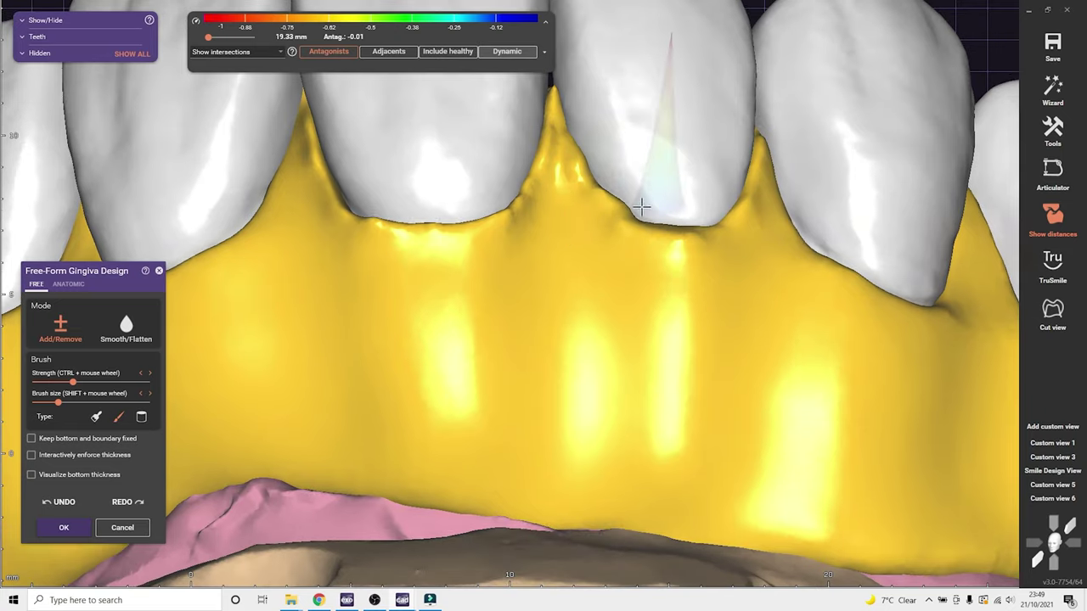
# Build up the papilla between the upper right central and lateral incisors and reduce the brush size
pyautogui.scroll(5, 641, 205)
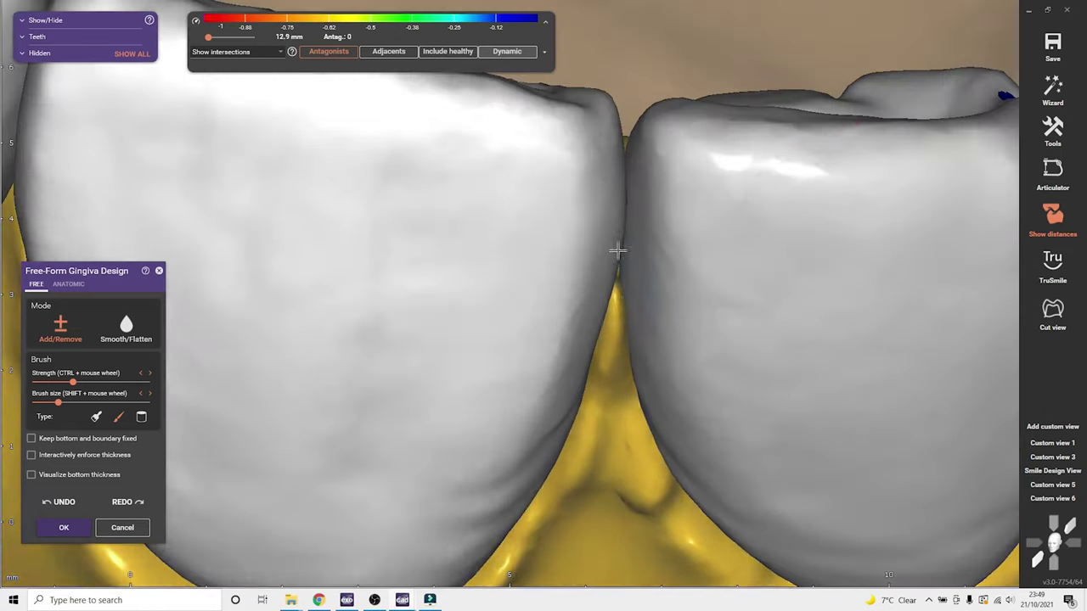
pyautogui.moveTo(626, 399)
pyautogui.mouseDown(button='right')
pyautogui.moveTo(613, 296)
pyautogui.moveTo(586, 327)
pyautogui.mouseUp(button='right')
pyautogui.moveTo(546, 174); pyautogui.dragTo(555, 433)
pyautogui.moveTo(555, 502); pyautogui.dragTo(632, 294, button='right')
pyautogui.scroll(-2, 632, 294)
pyautogui.keyDown('shift'); pyautogui.scroll(-2, 632, 294); pyautogui.keyUp('shift')
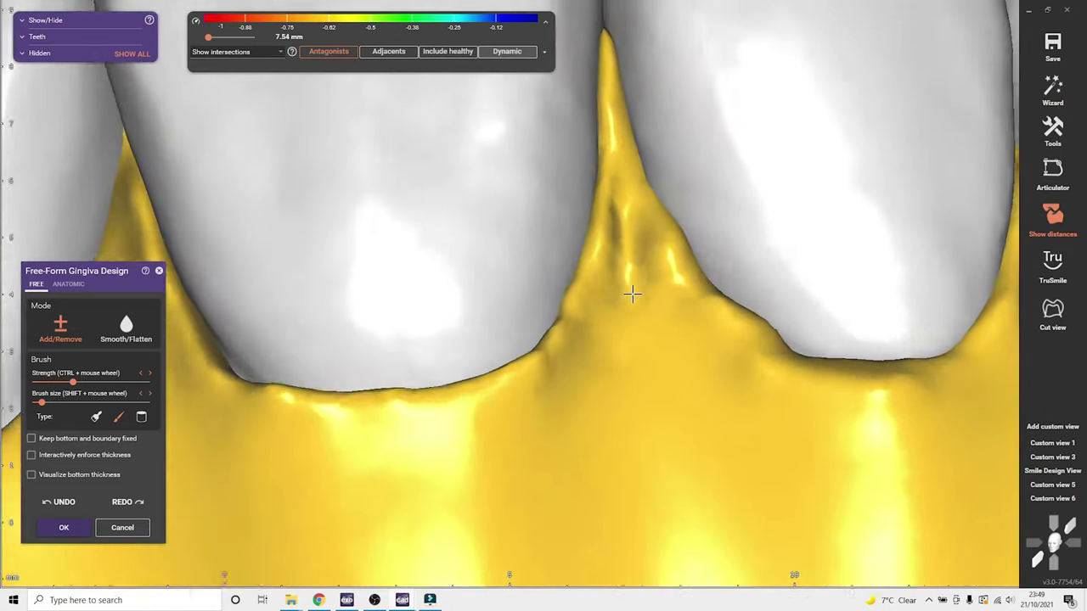
# Sculpt a raised gingival rim around the necks of the upper right central and lateral incisors with a small Add/Remove brush
pyautogui.scroll(-5, 633, 294)
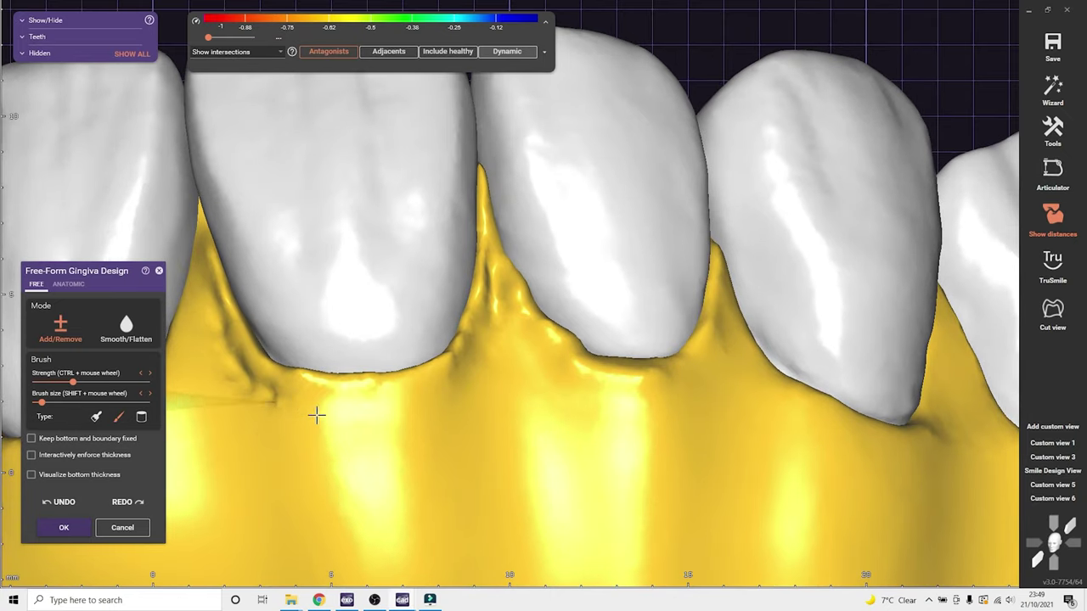
pyautogui.moveTo(507, 284); pyautogui.dragTo(510, 344, button='right')
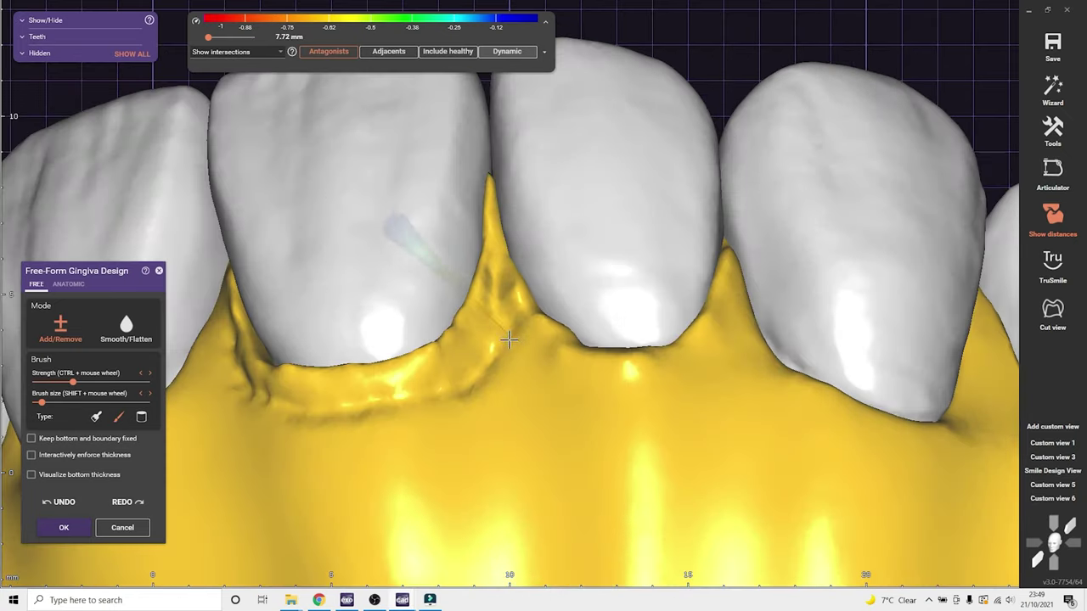
pyautogui.moveTo(589, 387); pyautogui.dragTo(395, 367, button='right')
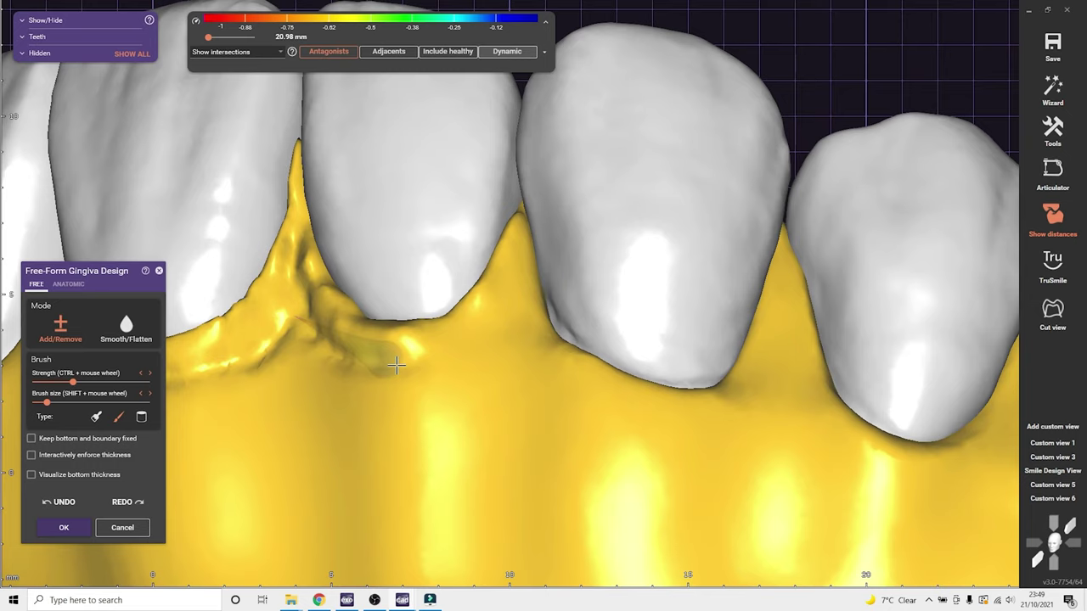
pyautogui.moveTo(397, 365)
pyautogui.mouseDown()
pyautogui.moveTo(459, 342)
pyautogui.moveTo(509, 293)
pyautogui.mouseUp()
pyautogui.scroll(-5, 425, 365)
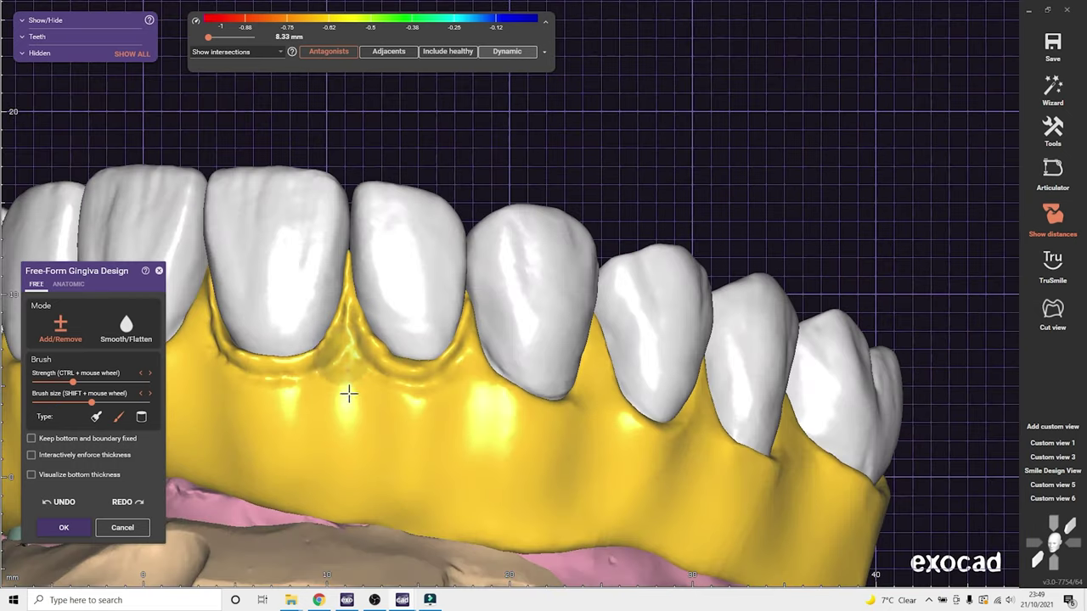
# Smooth the sculpted gingival rims above the upper right incisors using Smooth/Flatten with a larger, weaker brush
pyautogui.click(1052, 498)
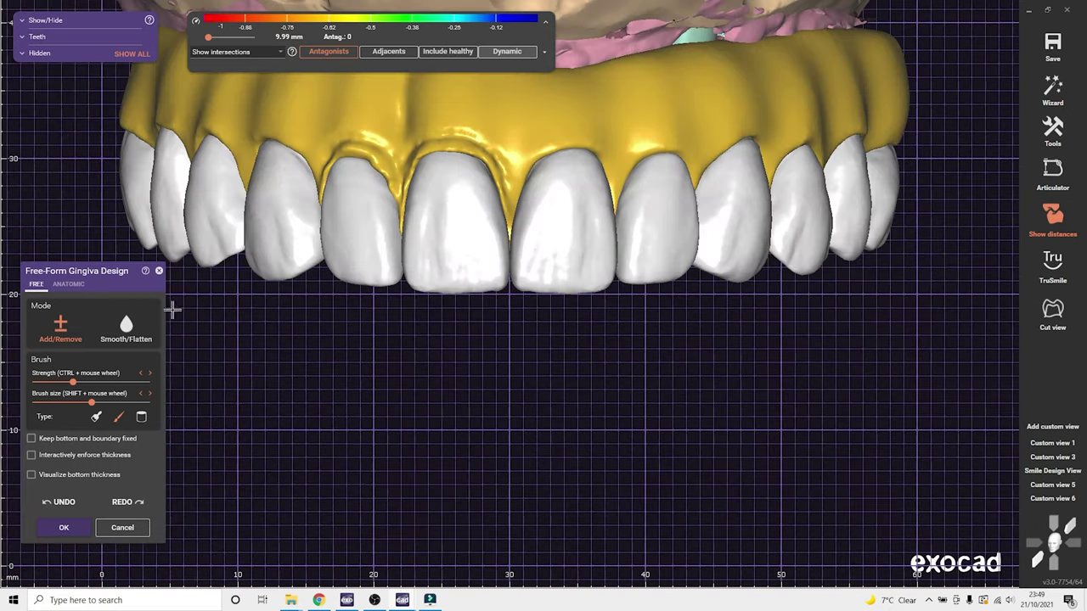
pyautogui.click(126, 327)
pyautogui.moveTo(359, 199)
pyautogui.mouseDown()
pyautogui.moveTo(444, 156)
pyautogui.moveTo(374, 162)
pyautogui.mouseUp()
pyautogui.moveTo(490, 239); pyautogui.dragTo(499, 327, button='right')
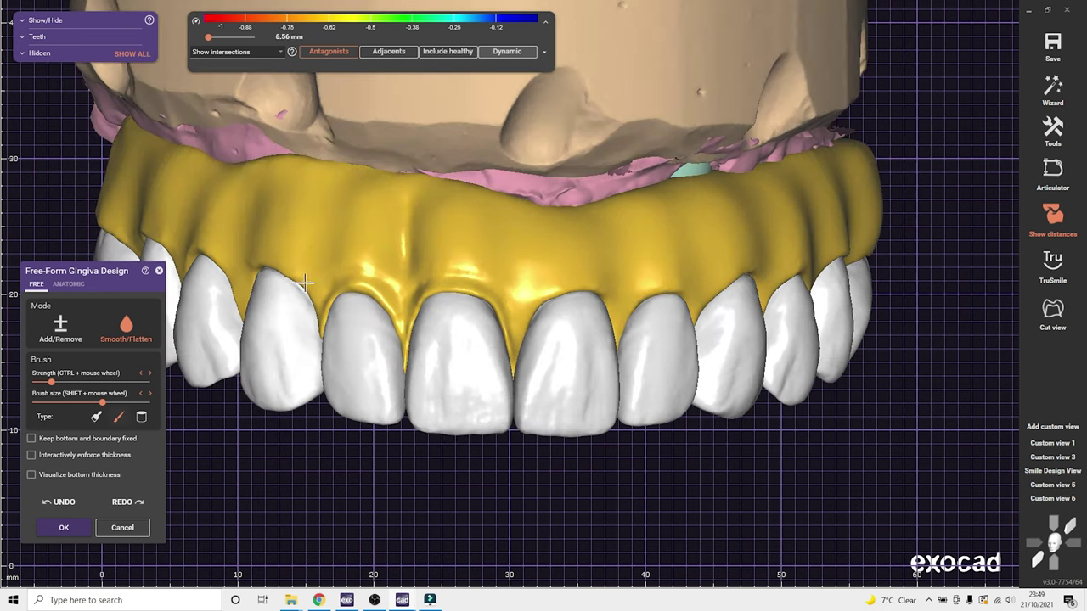
# Add root prominences and midline folds to the anterior buccal gingiva in Add/Remove mode
pyautogui.click(56, 342)
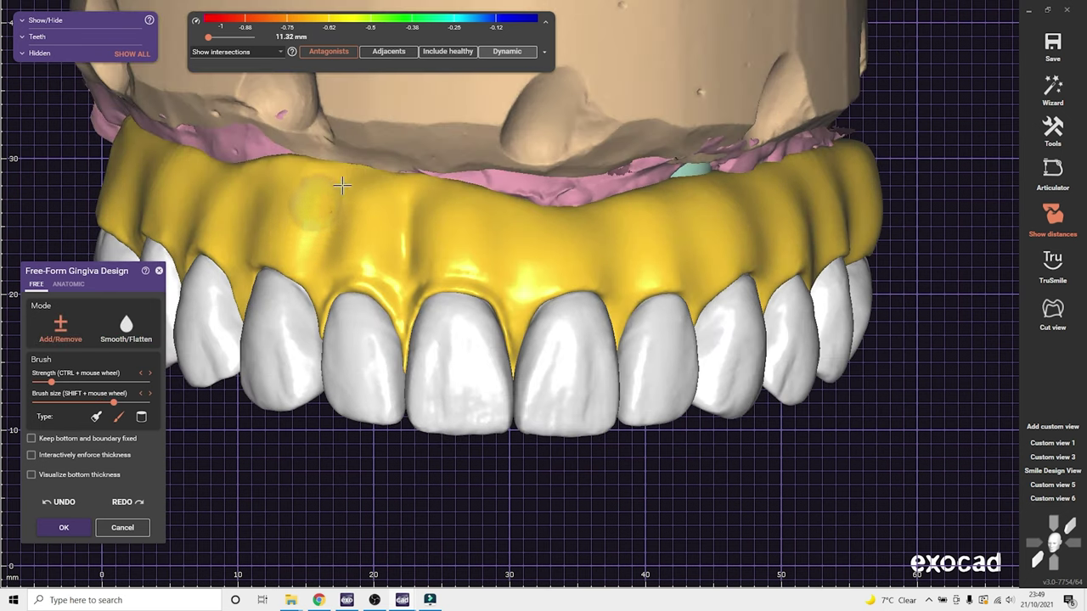
pyautogui.moveTo(314, 299)
pyautogui.mouseDown(button='right')
pyautogui.moveTo(365, 267)
pyautogui.moveTo(303, 382)
pyautogui.moveTo(305, 297)
pyautogui.mouseUp(button='right')
pyautogui.scroll(3, 315, 315)
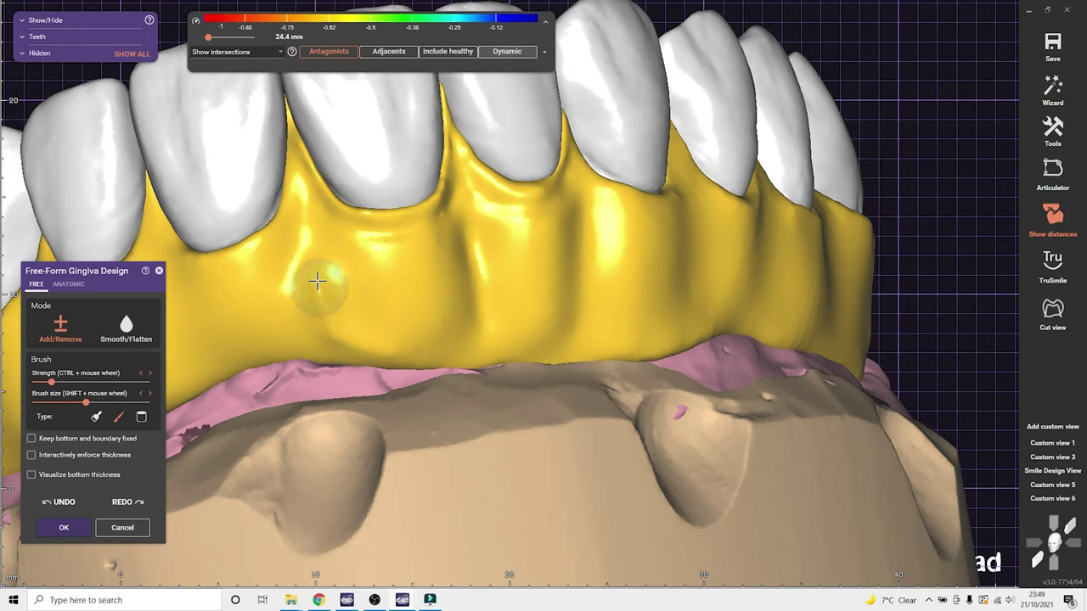
pyautogui.scroll(-4, 270, 349)
pyautogui.moveTo(270, 349); pyautogui.dragTo(293, 382, button='right')
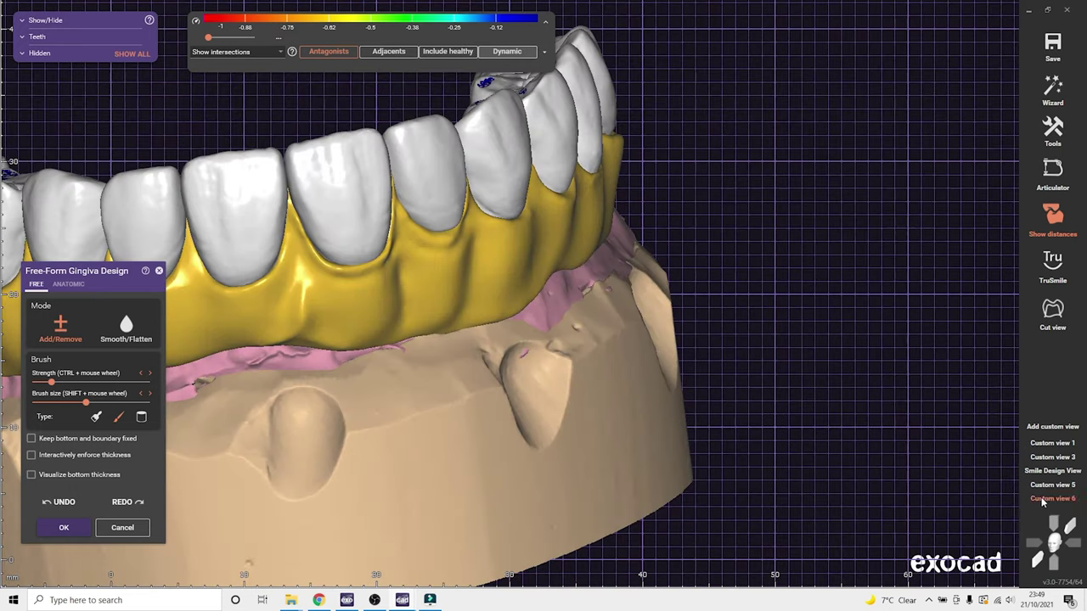
pyautogui.click(1054, 542)
pyautogui.moveTo(530, 98); pyautogui.dragTo(544, 228, button='middle')
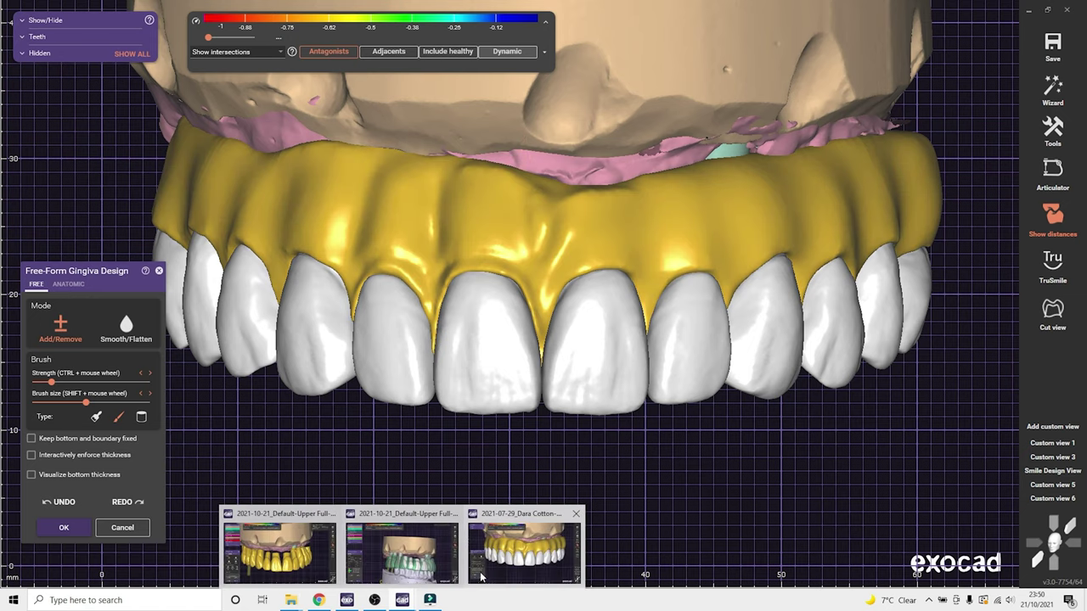
# Check the free-formed gingiva from the front and in the saved views, and accept the gingiva design
pyautogui.click(524, 552)
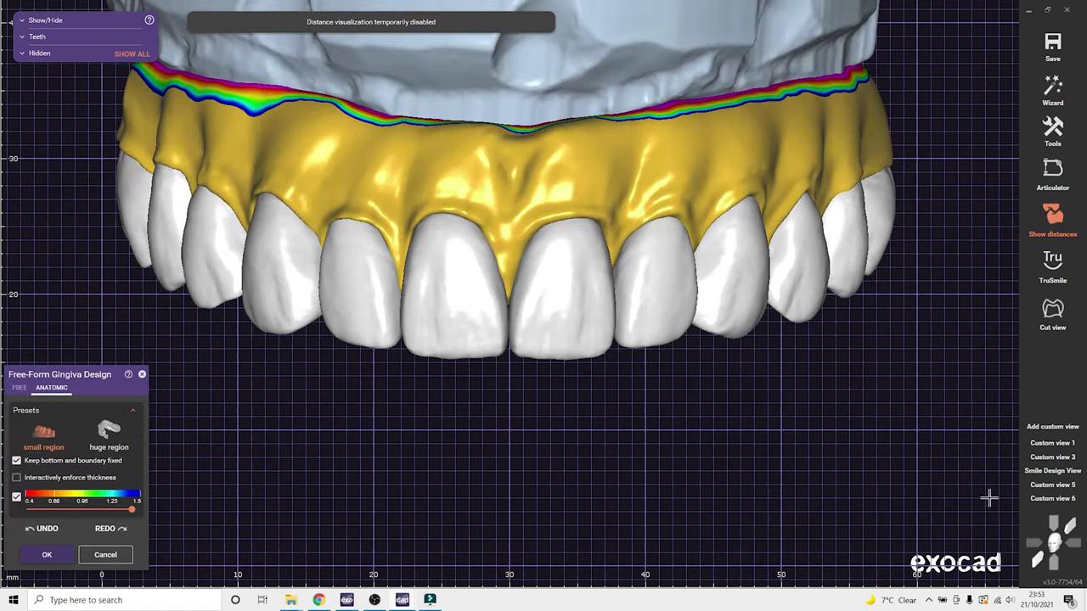
pyautogui.moveTo(642, 509); pyautogui.dragTo(582, 441, button='right')
pyautogui.scroll(-2, 583, 451)
pyautogui.click(1054, 542)
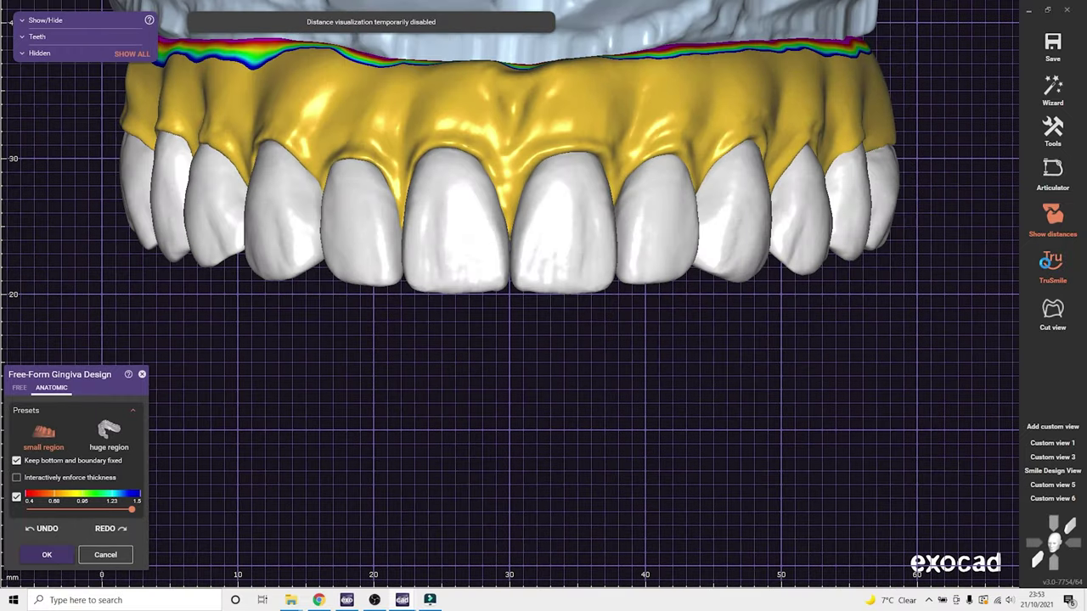
pyautogui.scroll(-3, 590, 391)
pyautogui.moveTo(597, 359); pyautogui.dragTo(595, 393, button='right')
pyautogui.click(1049, 443)
pyautogui.click(47, 554)
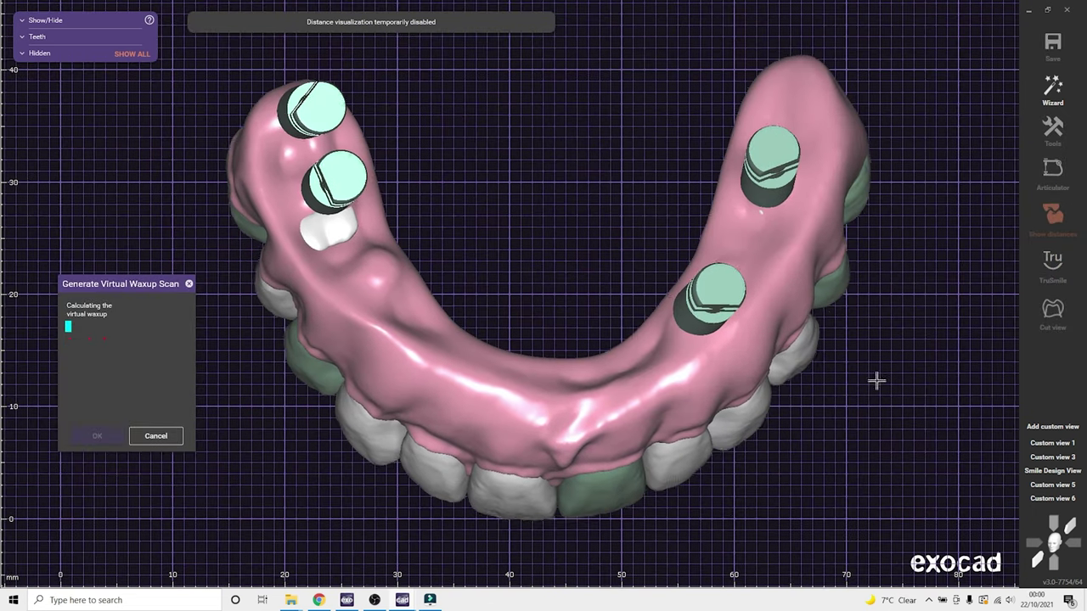
# Inspect the merged bridge from basal, frontal and occlusal views, and resume the wizard at its free-forming stage
pyautogui.moveTo(876, 381); pyautogui.dragTo(434, 513, button='right')
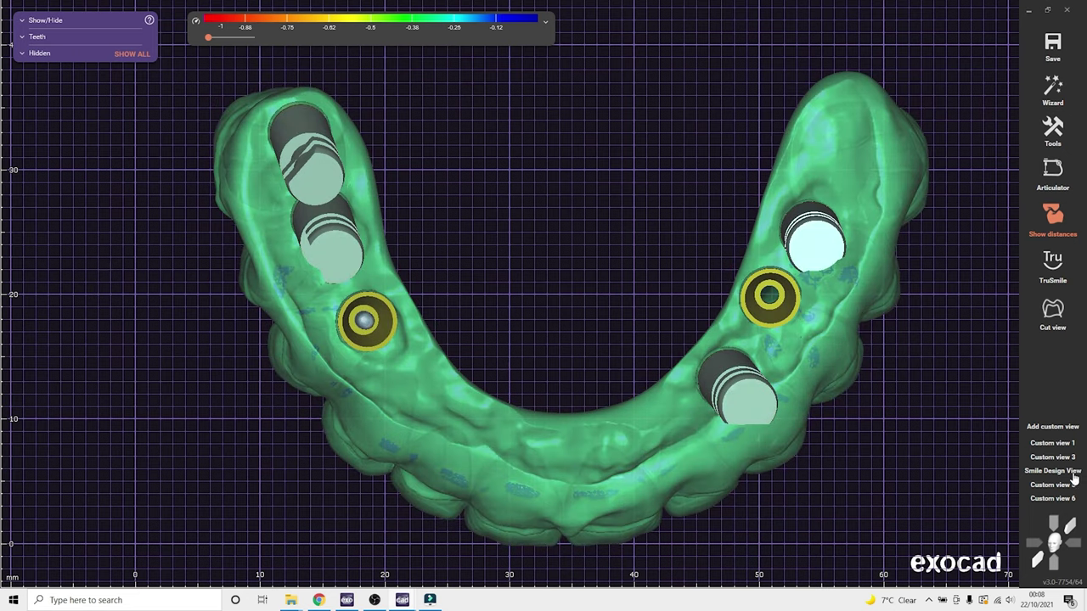
pyautogui.click(1054, 542)
pyautogui.keyDown('ctrl'); pyautogui.middleClick(524, 246); pyautogui.keyUp('ctrl')
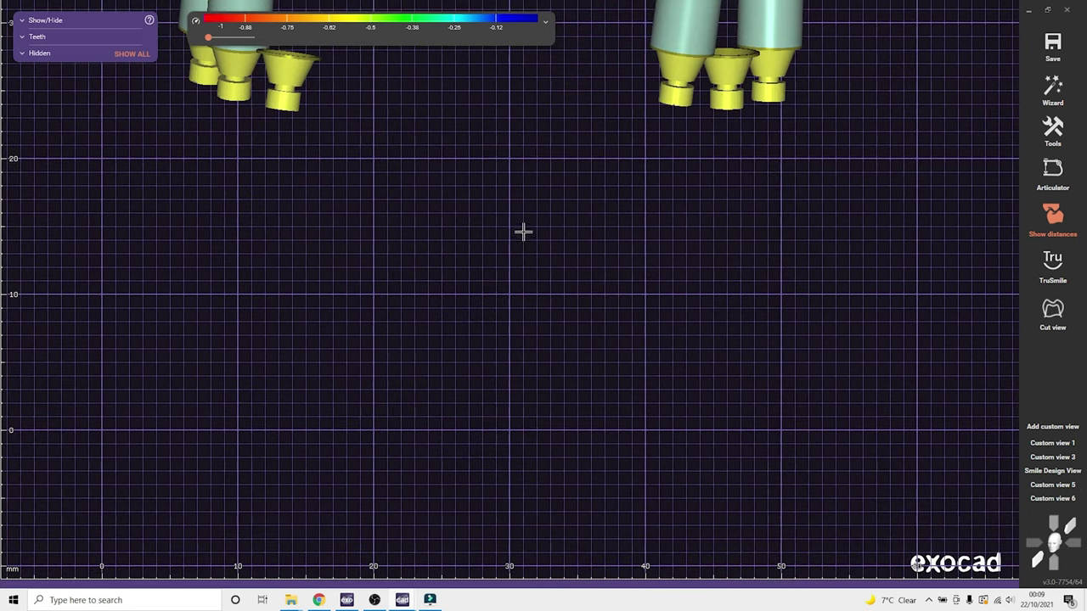
pyautogui.keyDown('ctrl'); pyautogui.scroll(5, 523, 232); pyautogui.keyUp('ctrl')
pyautogui.moveTo(560, 343); pyautogui.dragTo(454, 399, button='right')
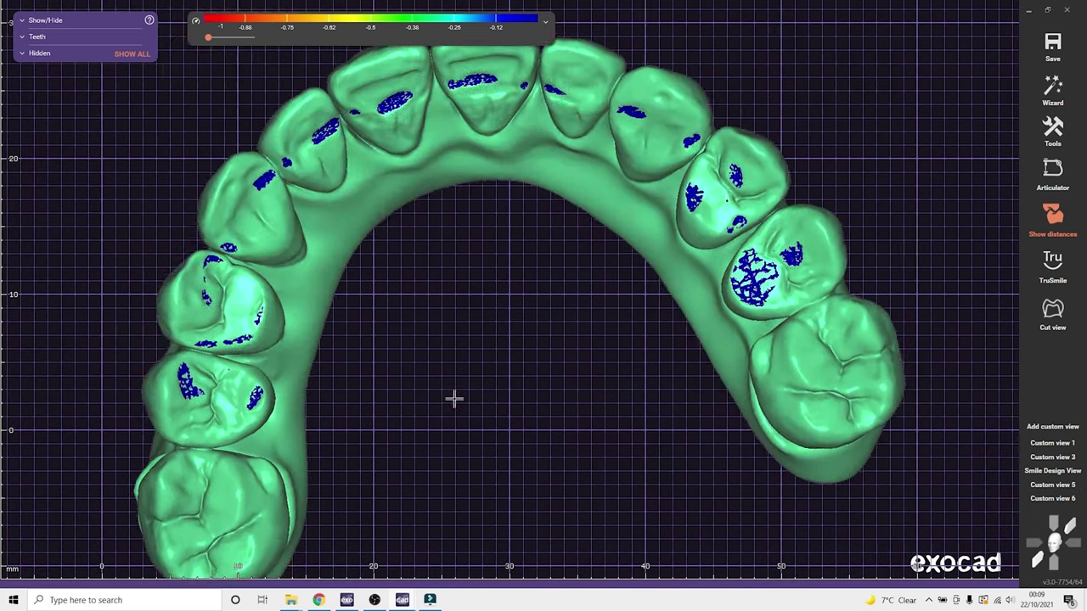
pyautogui.scroll(-4, 459, 411)
pyautogui.click(1053, 95)
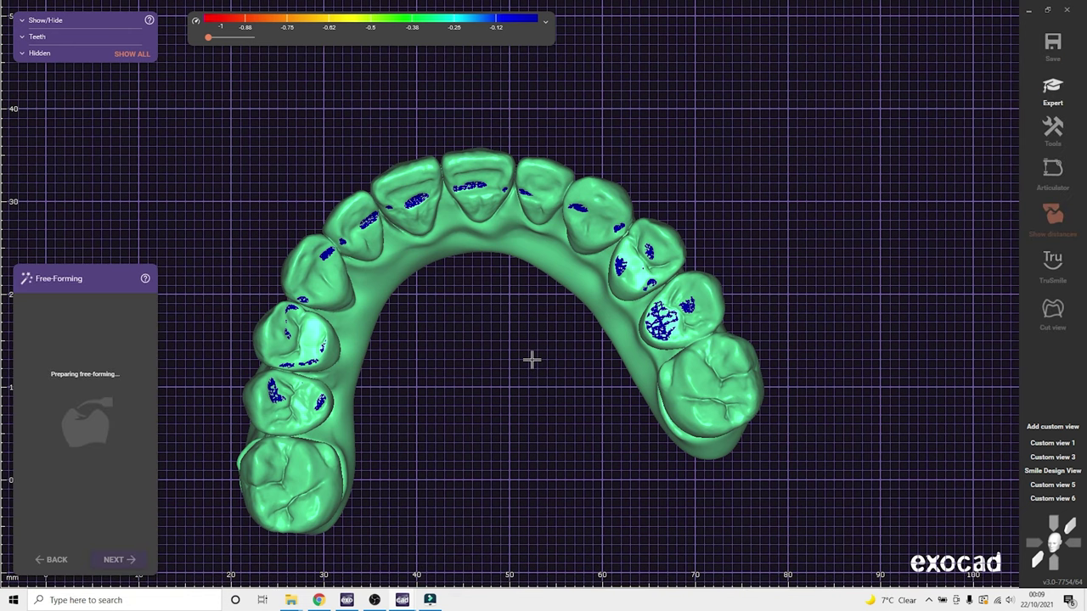
pyautogui.moveTo(531, 360)
pyautogui.mouseDown(button='right')
pyautogui.moveTo(541, 349)
pyautogui.moveTo(245, 371)
pyautogui.moveTo(329, 347)
pyautogui.moveTo(357, 314)
pyautogui.mouseUp(button='right')
# Smooth the distal ends of the bridge around the posterior implants with the free Smooth/Flatten brush
pyautogui.click(29, 297)
pyautogui.click(117, 342)
pyautogui.scroll(3, 322, 322)
pyautogui.moveTo(296, 373)
pyautogui.mouseDown(button='right')
pyautogui.moveTo(340, 289)
pyautogui.moveTo(309, 340)
pyautogui.mouseUp(button='right')
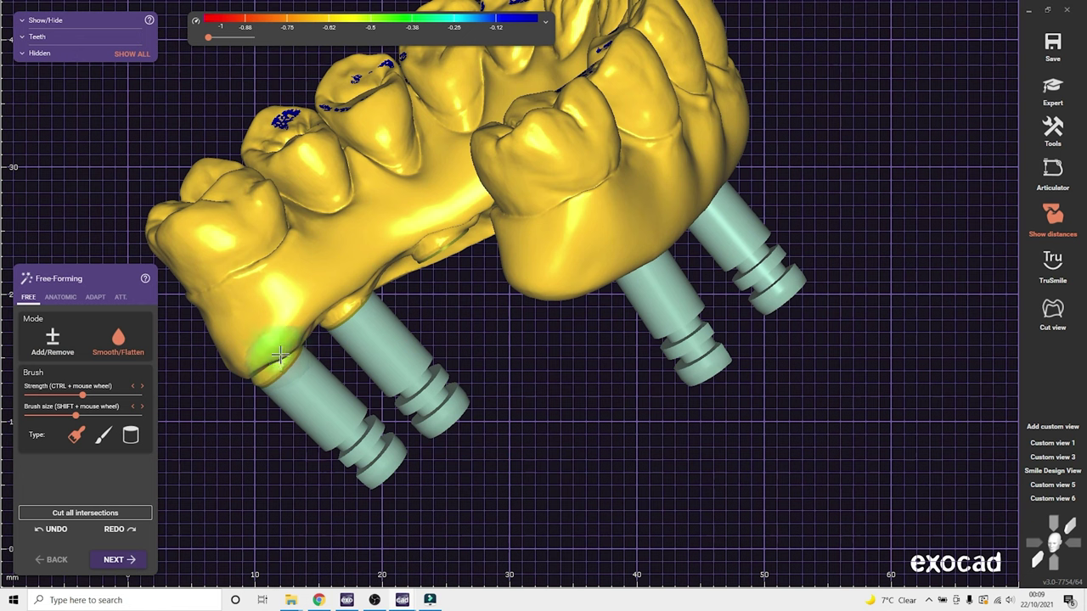
pyautogui.moveTo(468, 204); pyautogui.dragTo(450, 191, button='right')
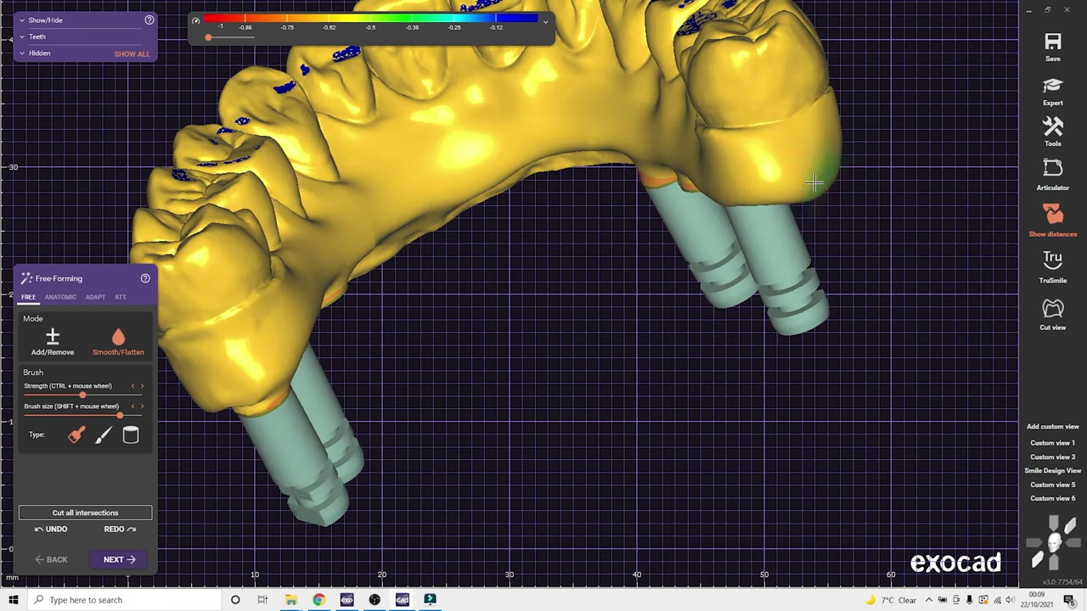
# Smooth the basal surface of the bridge around the implant sites, toggling the scan display and adjusting the brush
pyautogui.scroll(-4, 776, 224)
pyautogui.hotkey('ctrl', 'shift', 'j')
pyautogui.moveTo(764, 279); pyautogui.dragTo(754, 210, button='right')
pyautogui.hotkey('ctrl', 'shift', 'a')
pyautogui.scroll(3, 535, 206)
pyautogui.hotkey('ctrl', 'shift', 'a')
pyautogui.hotkey('ctrl', 'shift', 'j')
pyautogui.scroll(-2, 764, 376)
pyautogui.moveTo(879, 288)
pyautogui.mouseDown(button='right')
pyautogui.moveTo(765, 376)
pyautogui.moveTo(777, 360)
pyautogui.mouseUp(button='right')
pyautogui.moveTo(677, 431); pyautogui.dragTo(662, 467, button='right')
pyautogui.keyDown('shift'); pyautogui.scroll(-2, 577, 371); pyautogui.keyUp('shift')
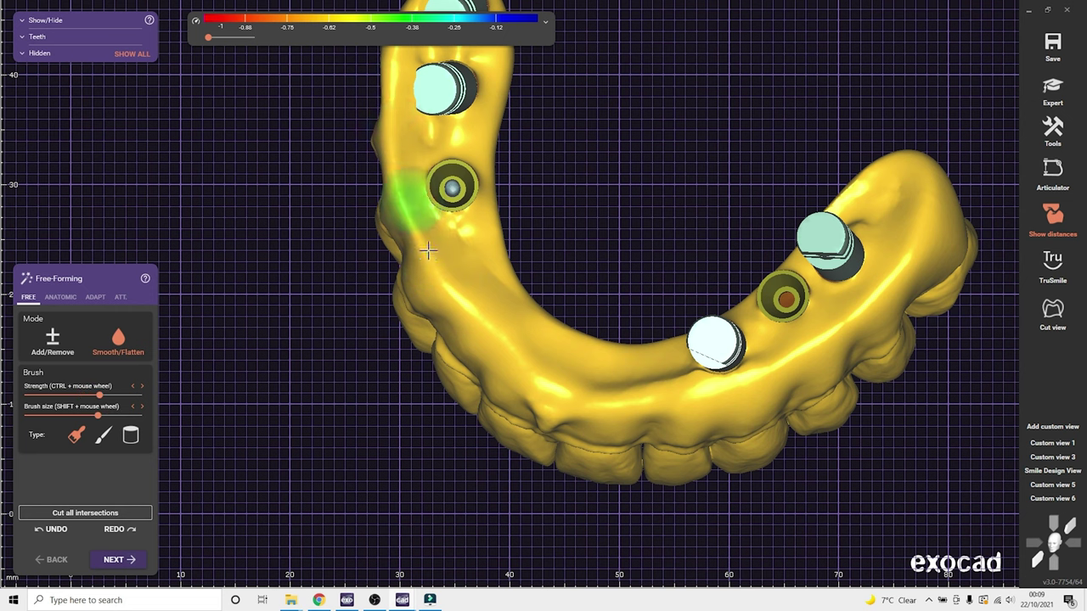
# Show the gingiva scan and adapt the bridge's base to the gingiva as a pontic with a 0.55 mm distance
pyautogui.moveTo(428, 251); pyautogui.dragTo(496, 423, button='middle')
pyautogui.moveTo(471, 283); pyautogui.dragTo(467, 162, button='right')
pyautogui.moveTo(465, 318); pyautogui.dragTo(469, 195, button='middle')
pyautogui.hotkey('ctrl', 'shift', 'j')
pyautogui.moveTo(469, 195); pyautogui.dragTo(442, 373, button='right')
pyautogui.click(95, 296)
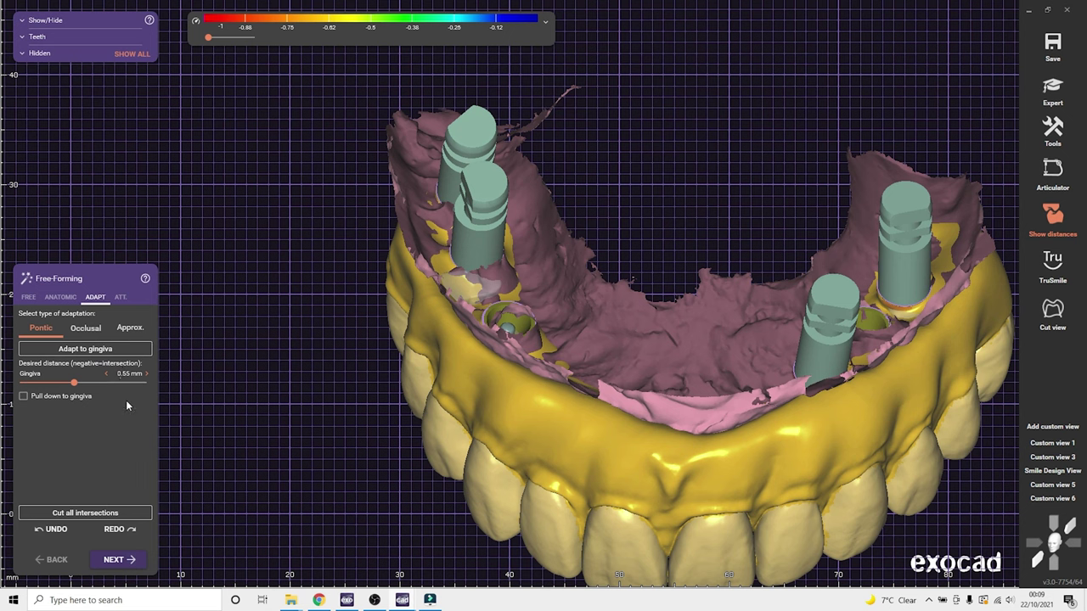
pyautogui.click(114, 355)
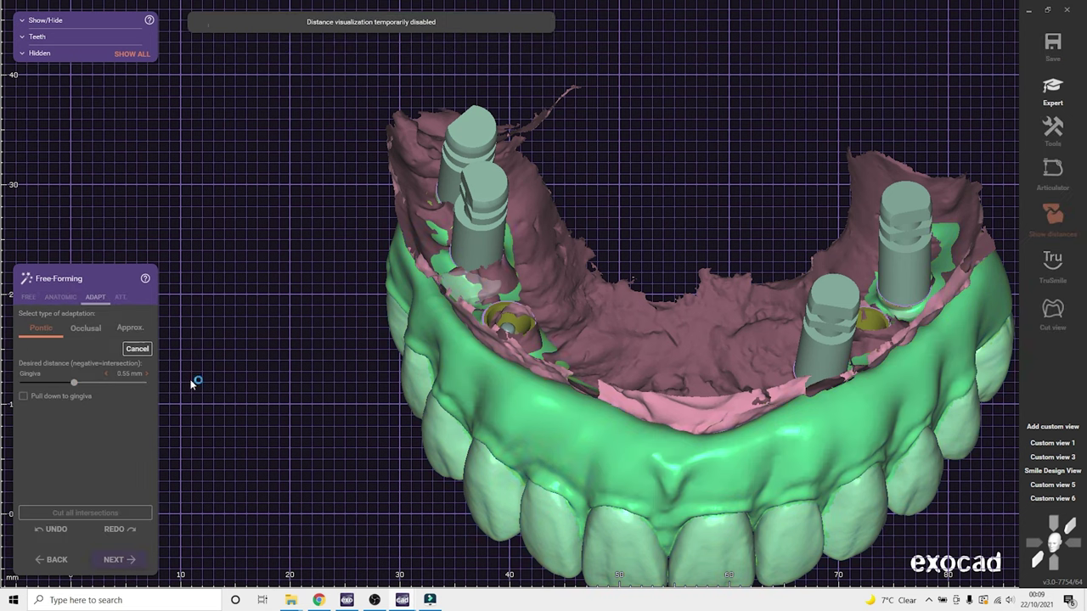
# Check the adapted base of the bridge from several angles and finish the free-forming stage
pyautogui.moveTo(501, 399); pyautogui.dragTo(510, 340, button='right')
pyautogui.moveTo(510, 340); pyautogui.dragTo(450, 298, button='middle')
pyautogui.moveTo(450, 297); pyautogui.dragTo(448, 438, button='right')
pyautogui.moveTo(444, 247); pyautogui.dragTo(587, 310, button='right')
pyautogui.keyDown('ctrl'); pyautogui.scroll(-3, 586, 311); pyautogui.keyUp('ctrl')
pyautogui.moveTo(340, 288); pyautogui.dragTo(415, 329, button='right')
pyautogui.scroll(-1, 415, 330)
pyautogui.click(126, 560)
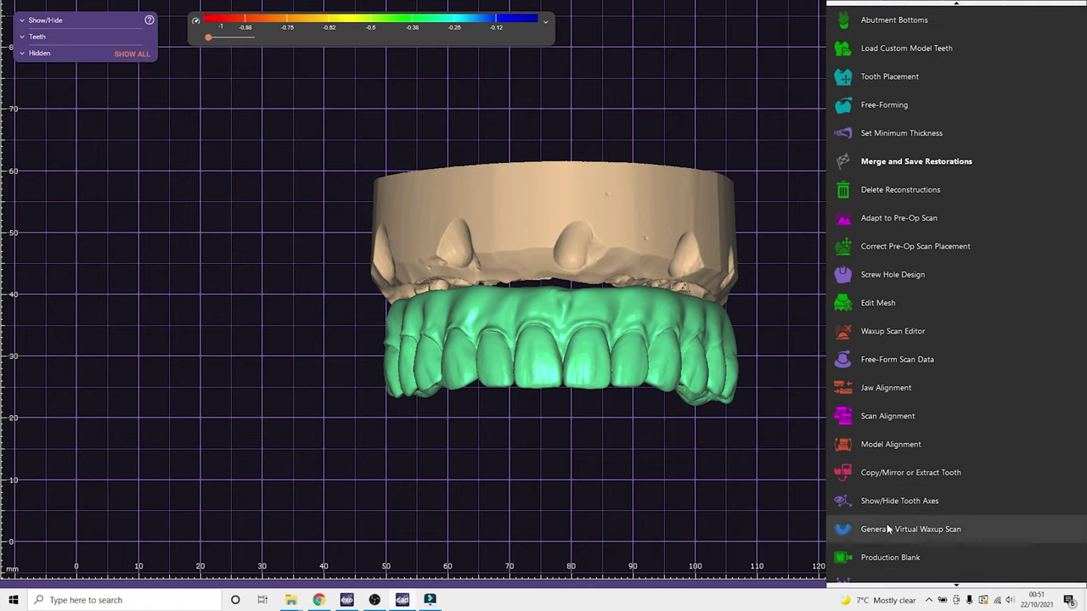
# Export the scene as a Plain STL file named "approved try in" in the stls folder on the desktop
pyautogui.scroll(-3, 886, 541)
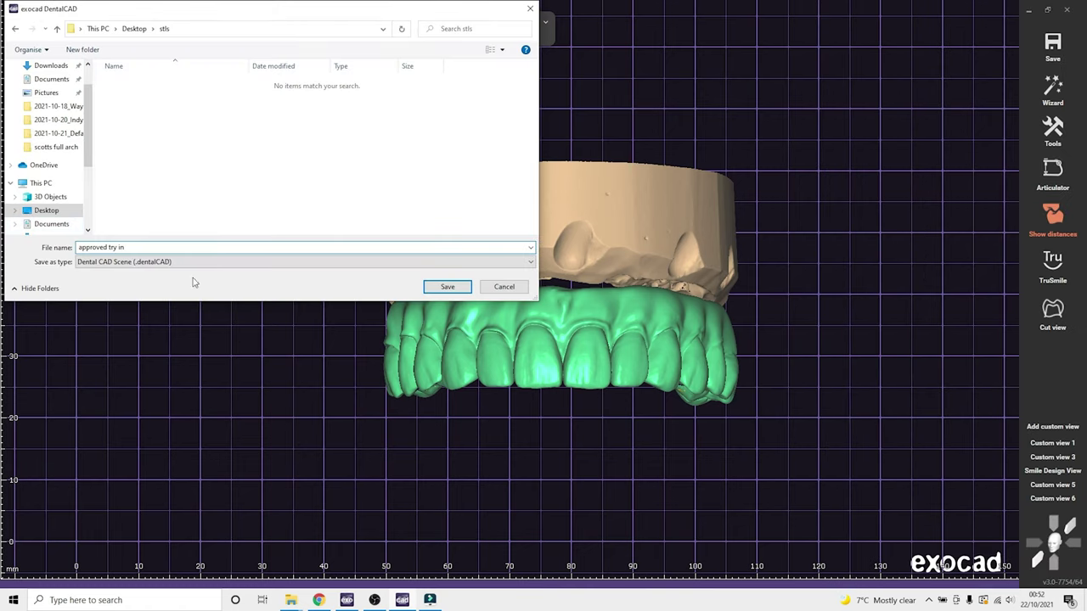
pyautogui.click(193, 262)
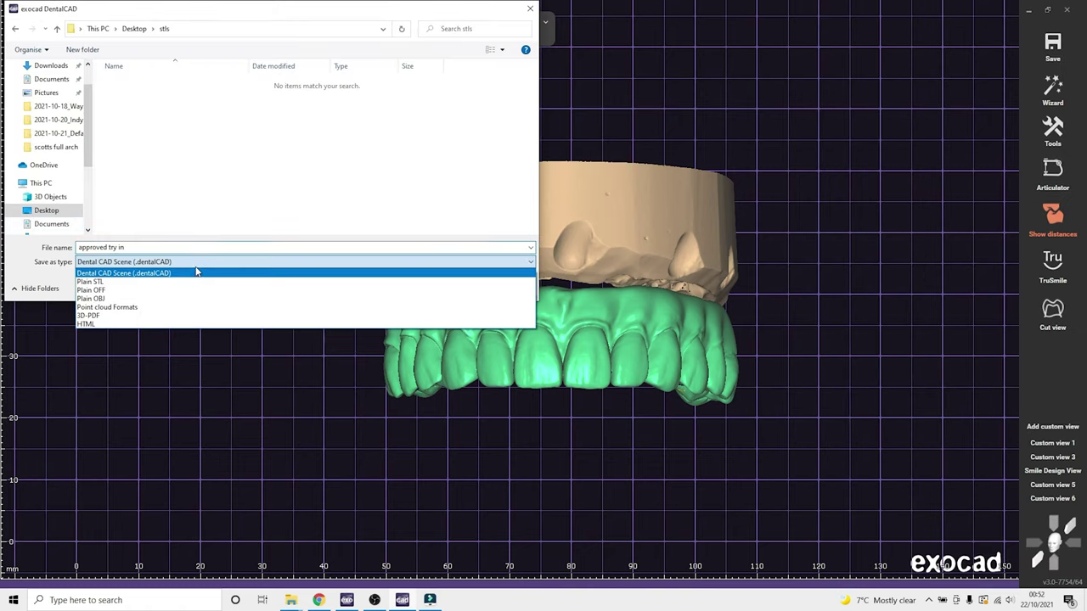
pyautogui.click(175, 281)
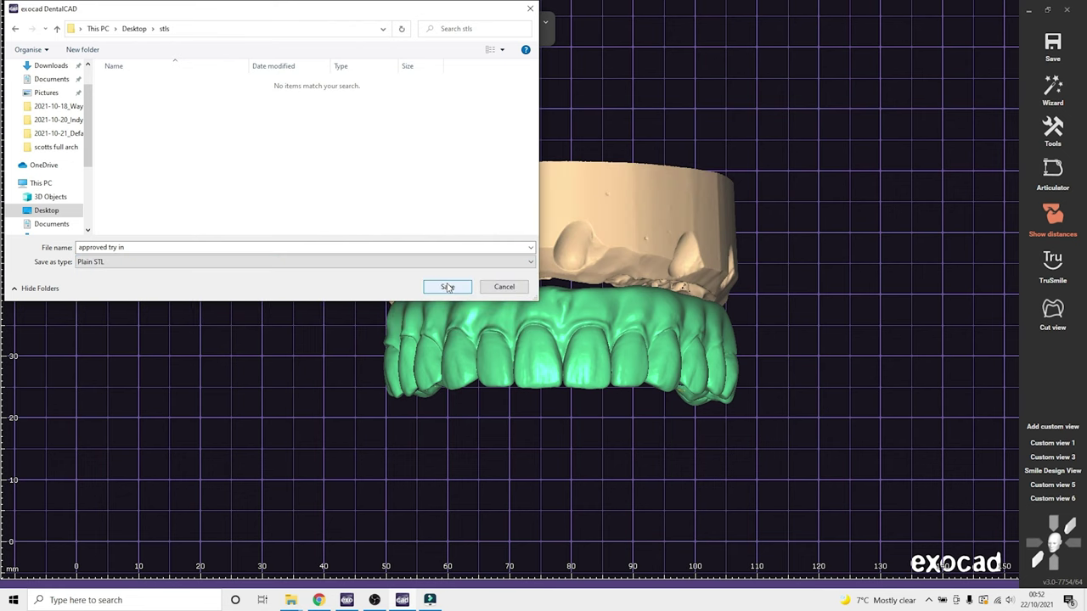
pyautogui.click(448, 288)
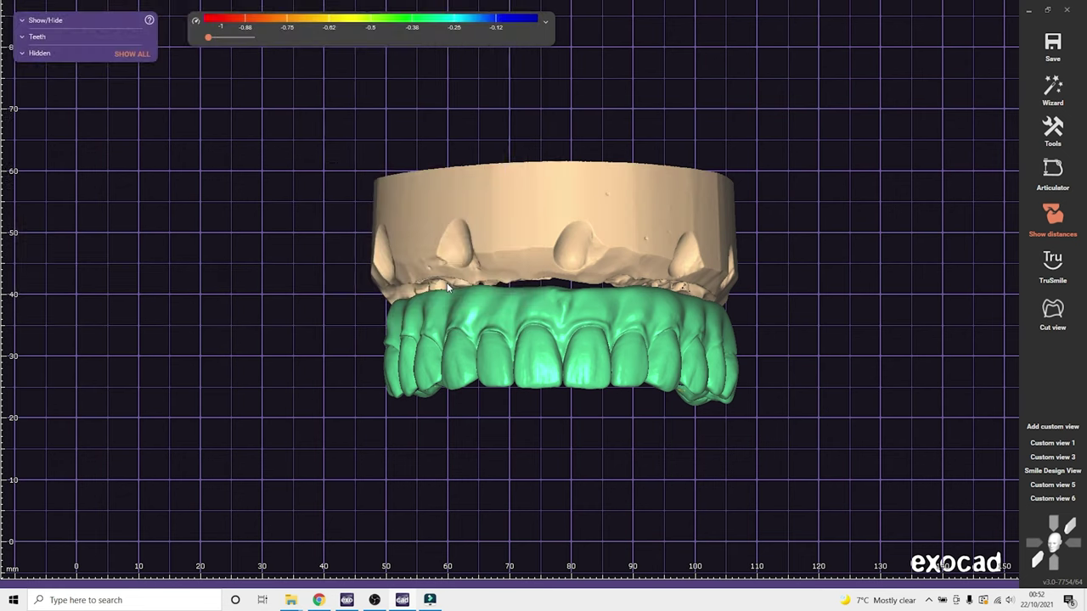
# Finish saving the exported scene using the default coordinate system
pyautogui.click(485, 352)
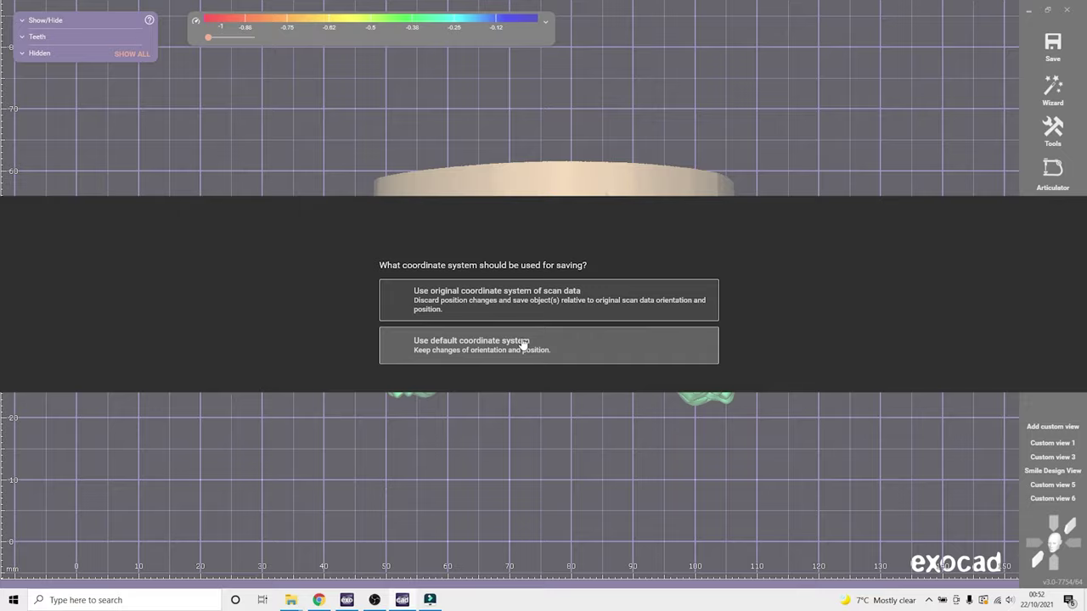
pyautogui.click(522, 345)
# Load "approved try in.stl" as the pre-op scan, replacing the existing mesh and keeping it relative to the scan data
pyautogui.click(1053, 129)
pyautogui.click(884, 371)
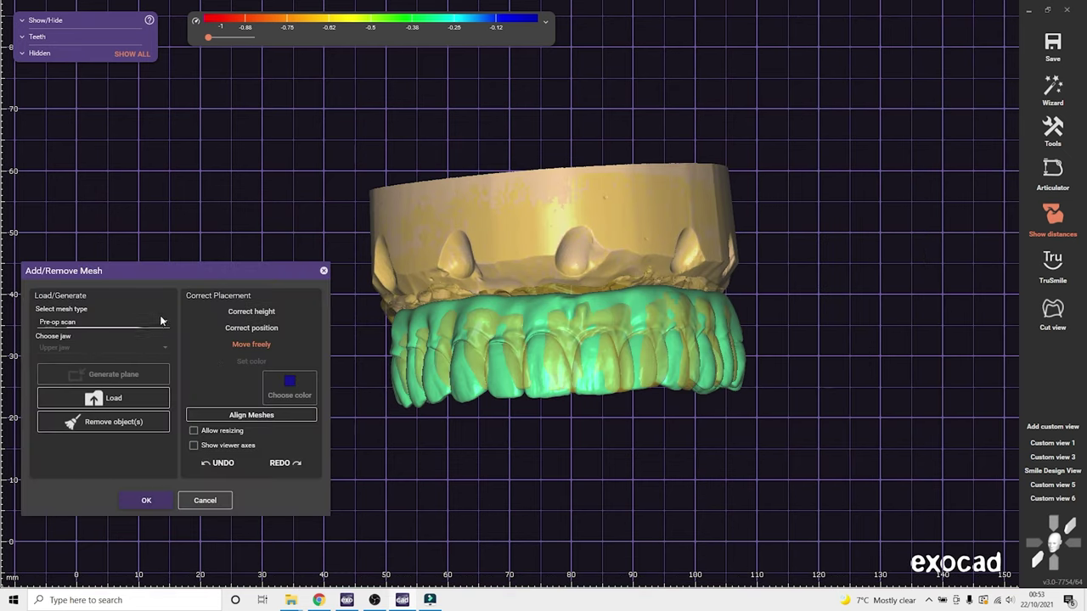
pyautogui.click(162, 320)
pyautogui.click(122, 348)
pyautogui.click(103, 397)
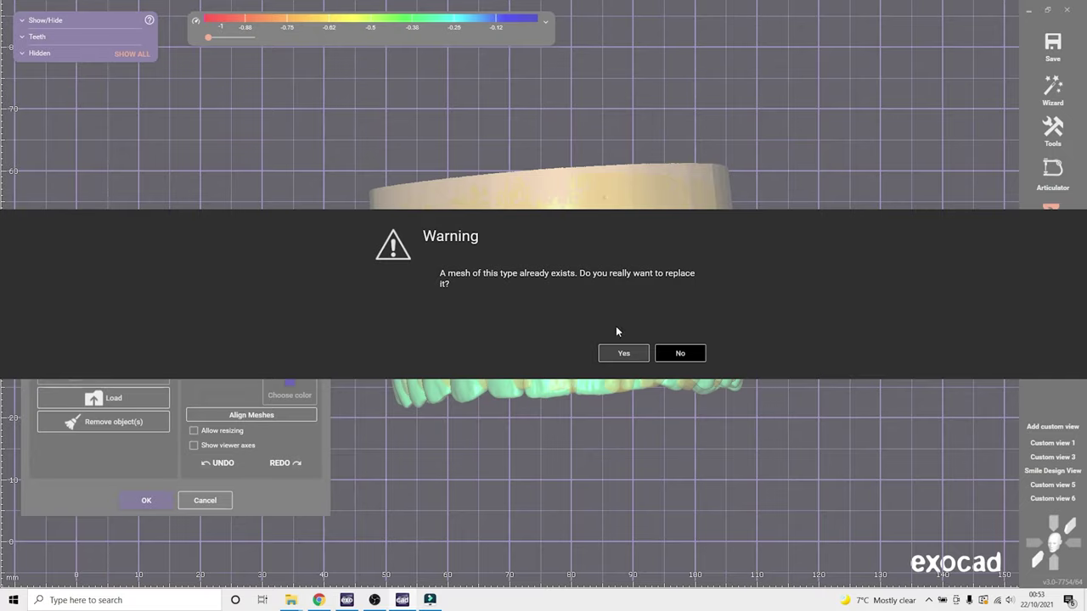
pyautogui.click(629, 354)
pyautogui.doubleClick(212, 344)
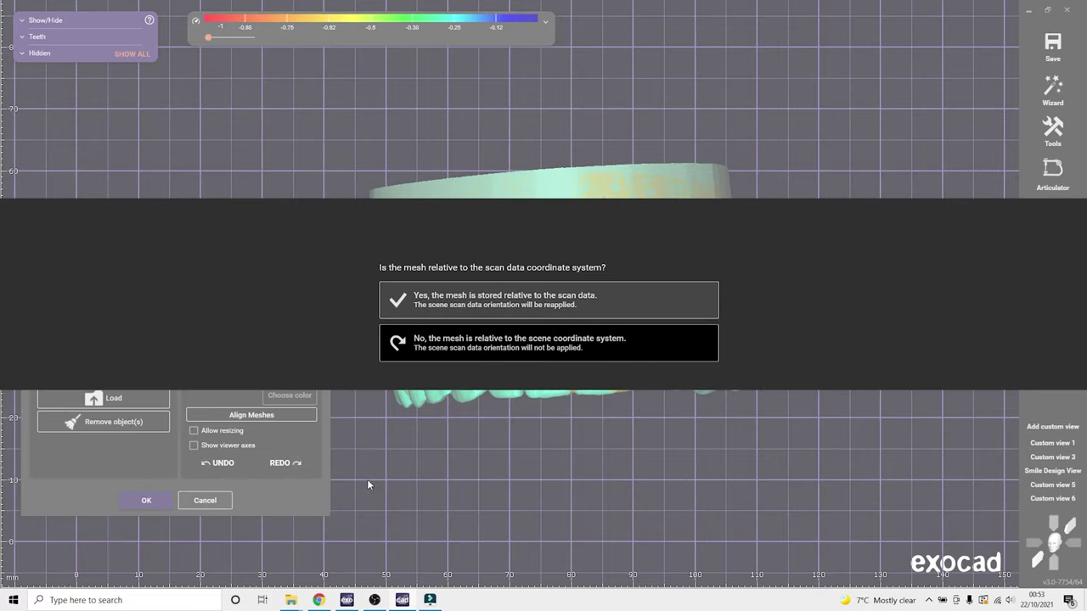
pyautogui.click(444, 302)
pyautogui.click(145, 499)
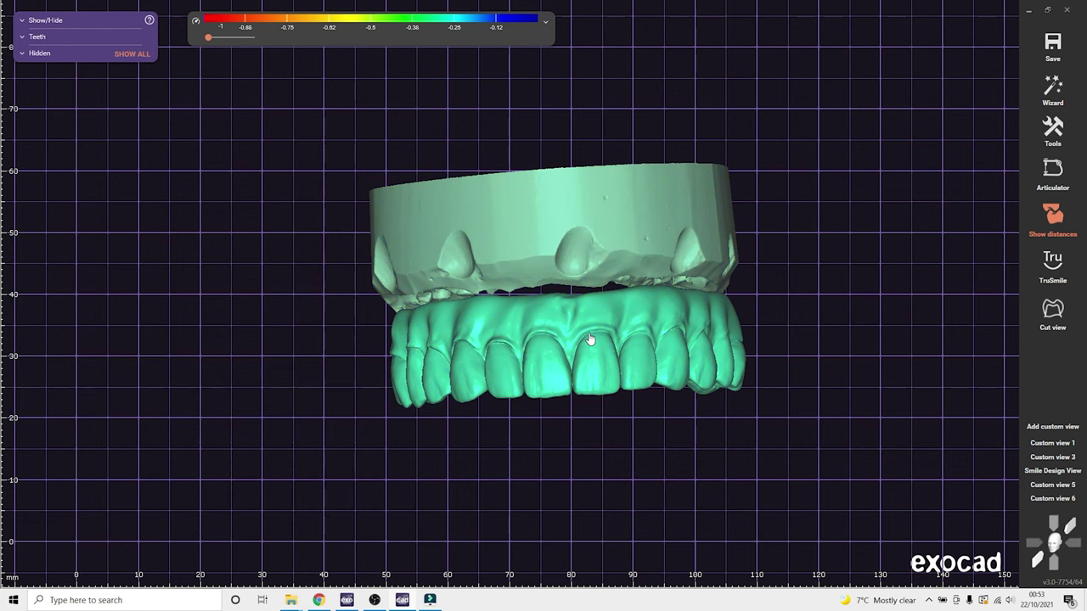
pyautogui.moveTo(579, 355)
pyautogui.mouseDown(button='right')
pyautogui.moveTo(565, 324)
pyautogui.moveTo(549, 357)
pyautogui.moveTo(543, 346)
pyautogui.moveTo(589, 360)
pyautogui.mouseUp(button='right')
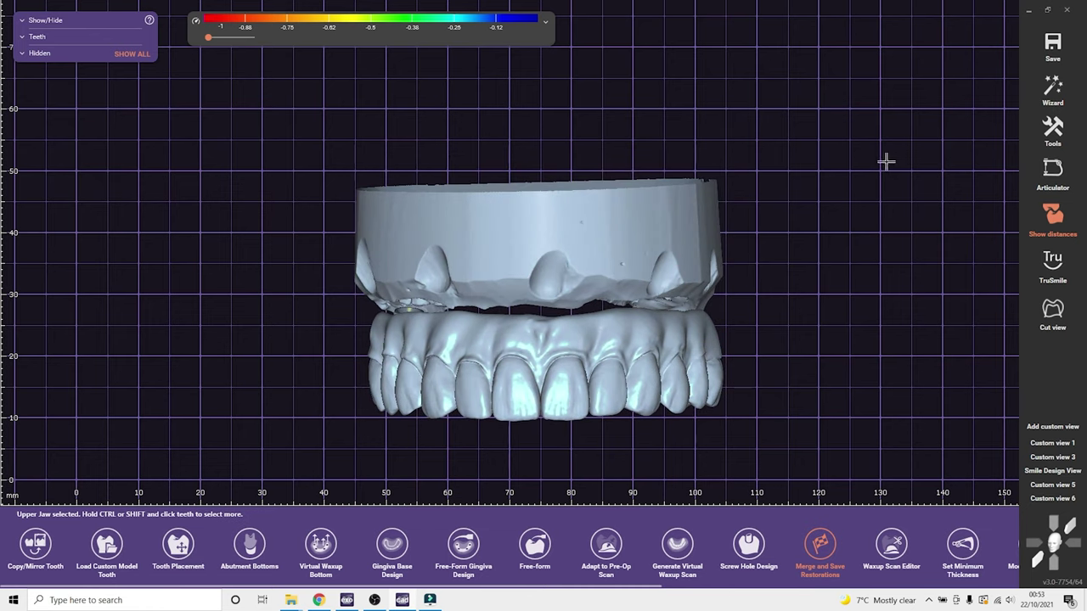
# Delete the waxup parts from the reconstructions
pyautogui.rightClick(851, 311)
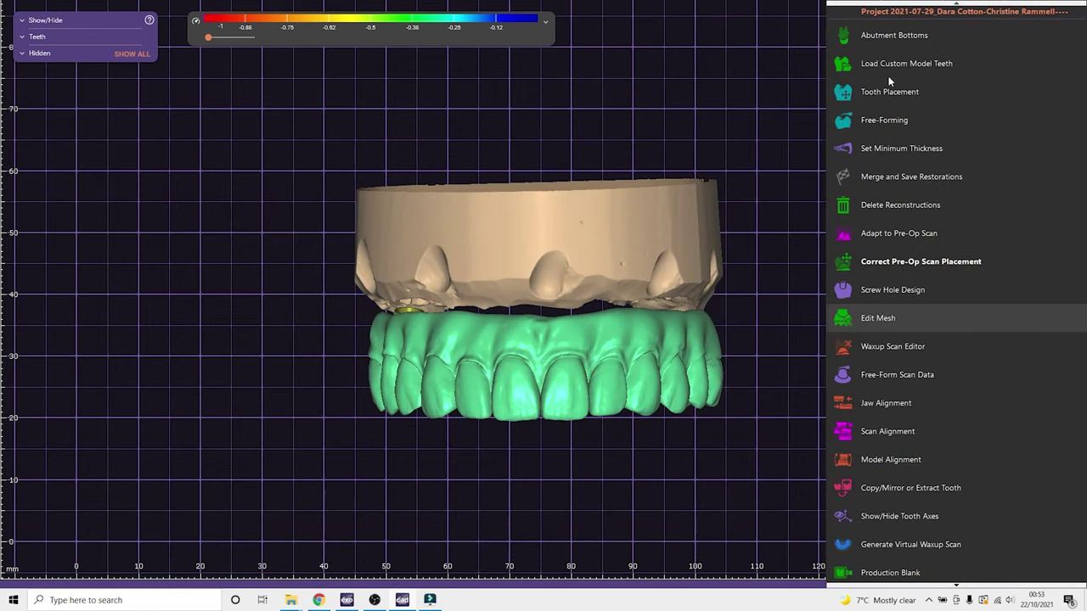
pyautogui.click(900, 205)
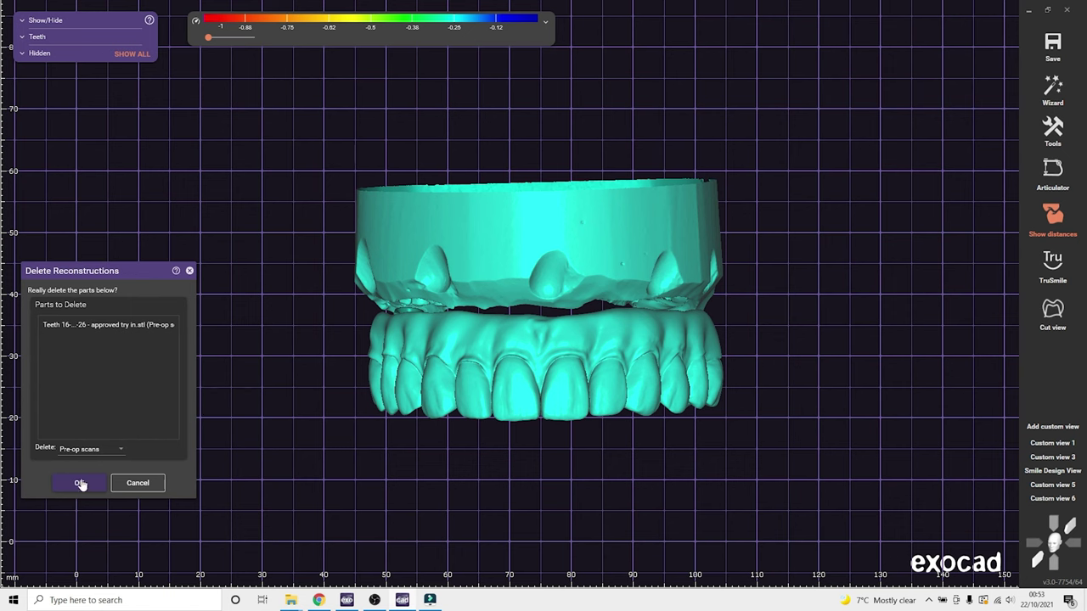
pyautogui.click(107, 453)
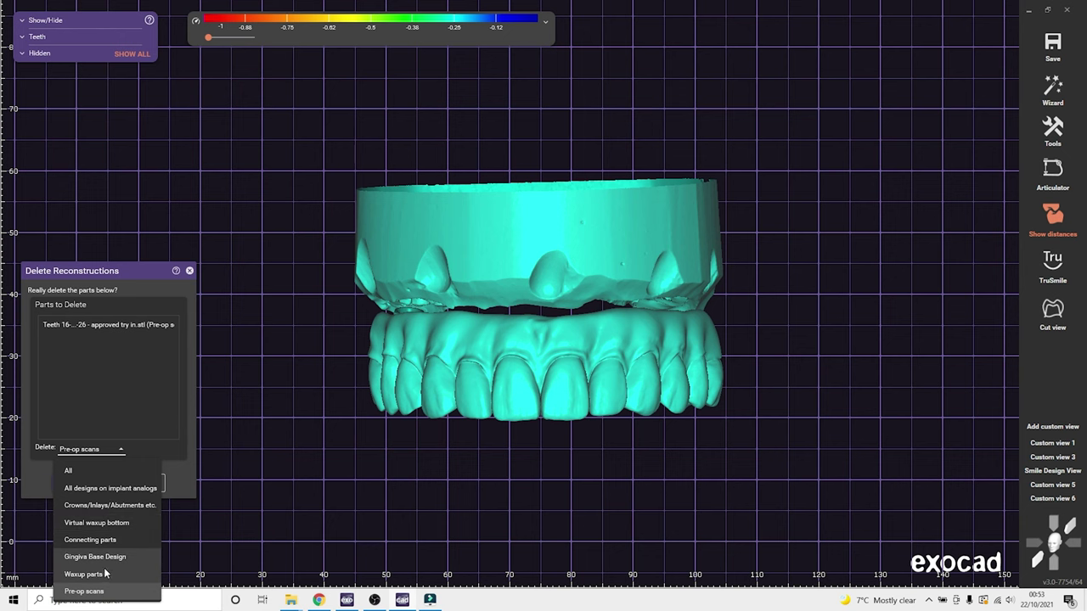
pyautogui.click(104, 567)
pyautogui.click(89, 491)
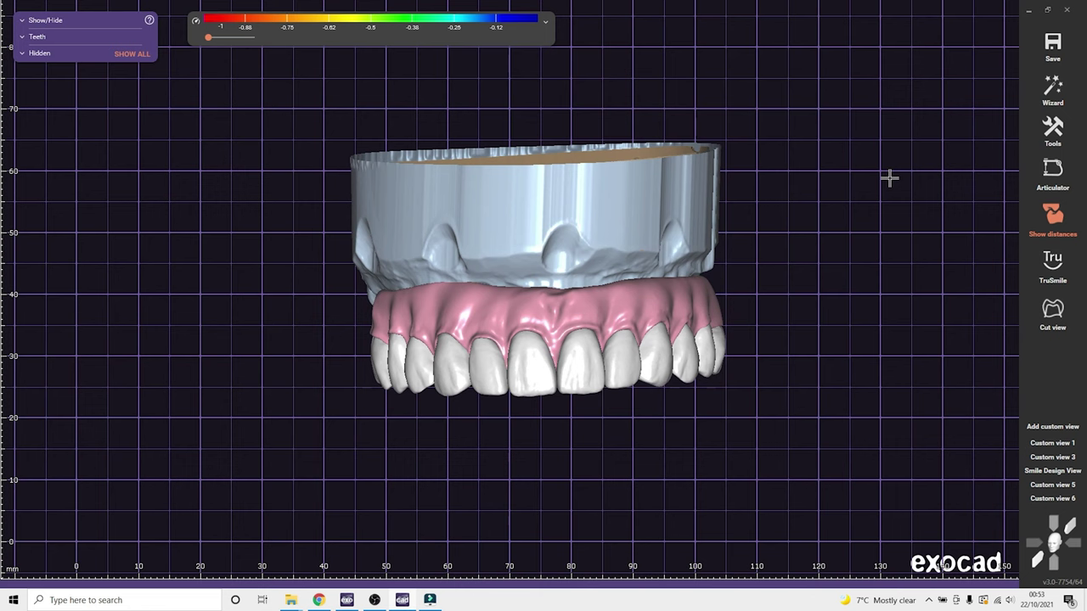
# Reload the model teeth for 16 to 26 from the Inlay Core tooth library, discarding the previous designs
pyautogui.rightClick(889, 179)
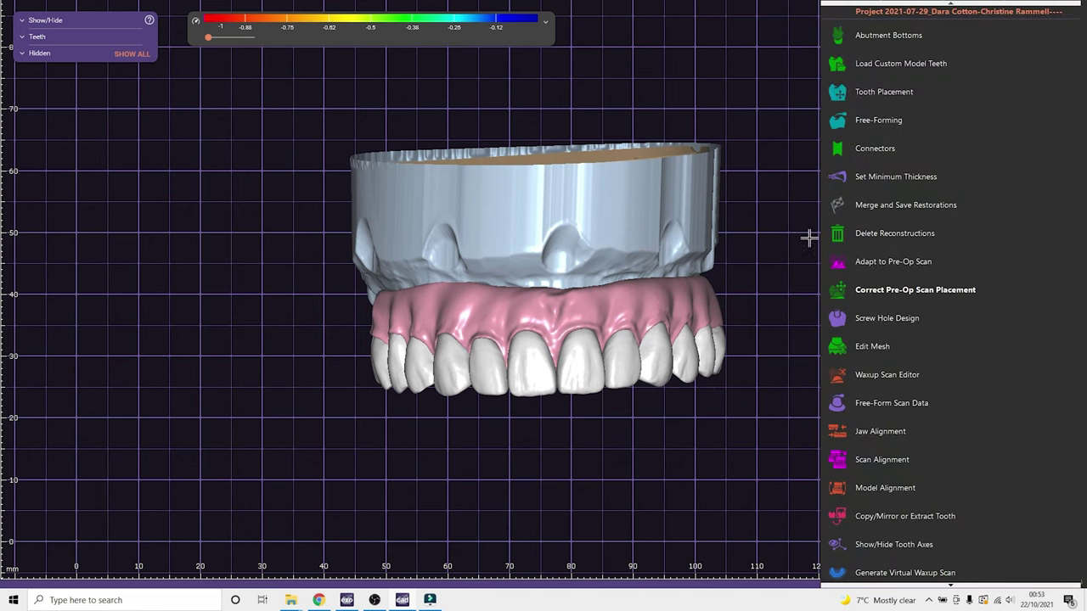
pyautogui.click(888, 76)
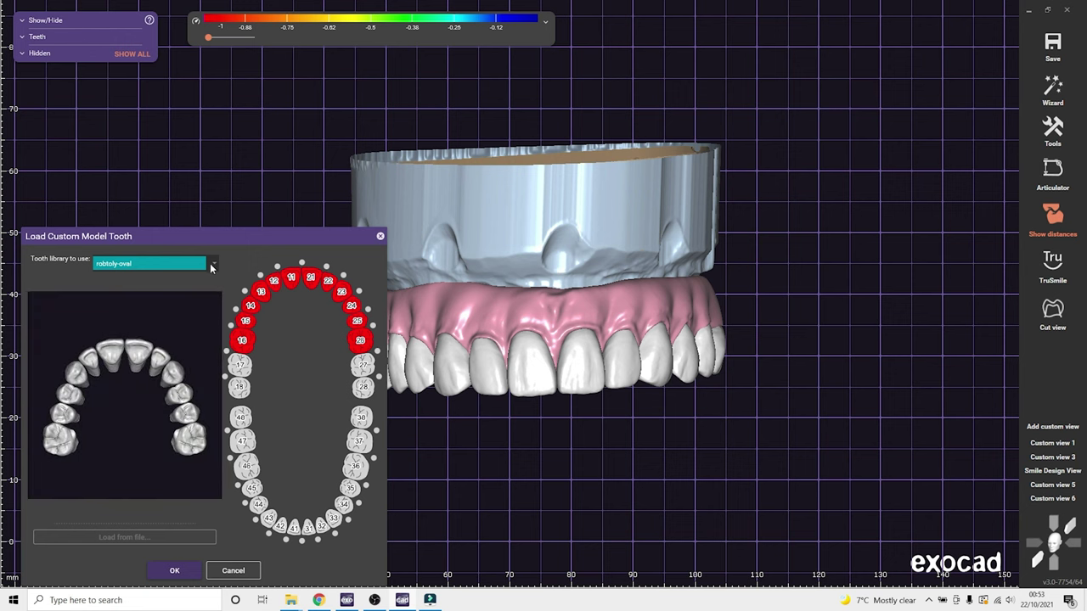
pyautogui.click(214, 264)
pyautogui.scroll(-6, 164, 398)
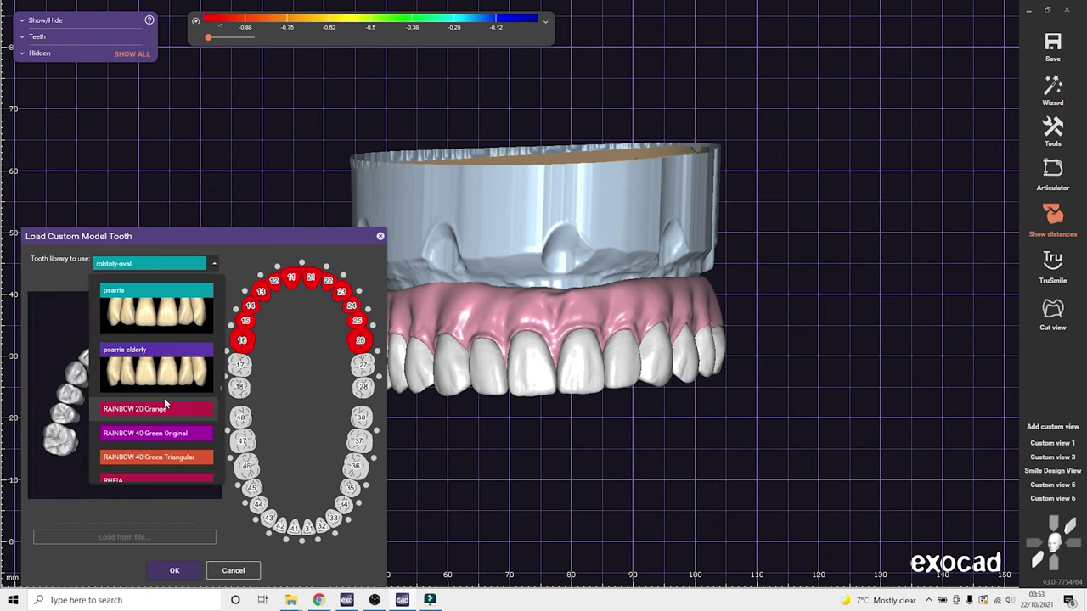
pyautogui.scroll(10, 166, 402)
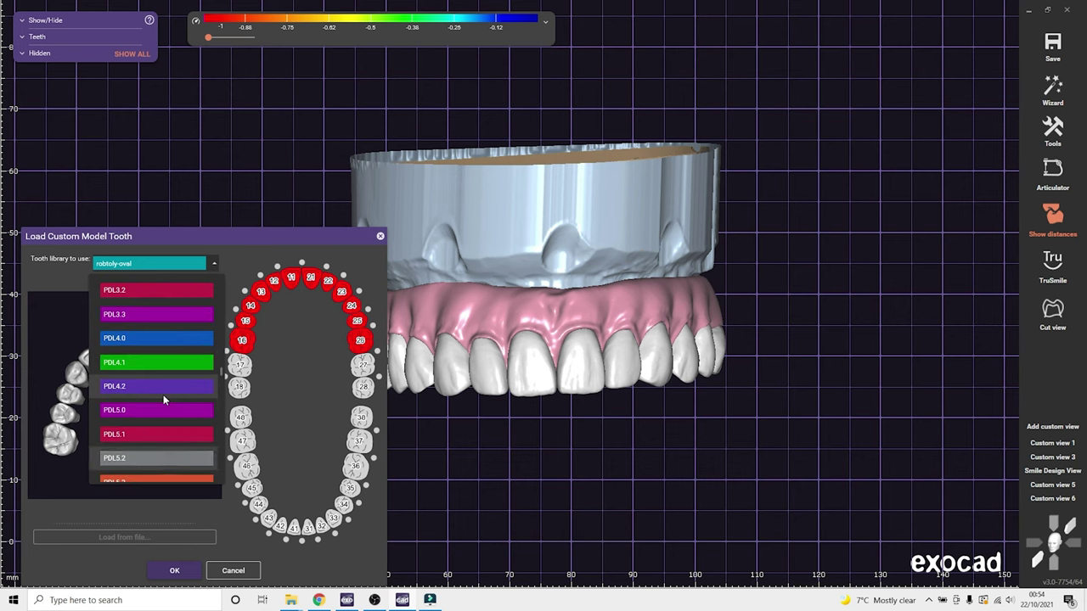
pyautogui.scroll(8, 162, 396)
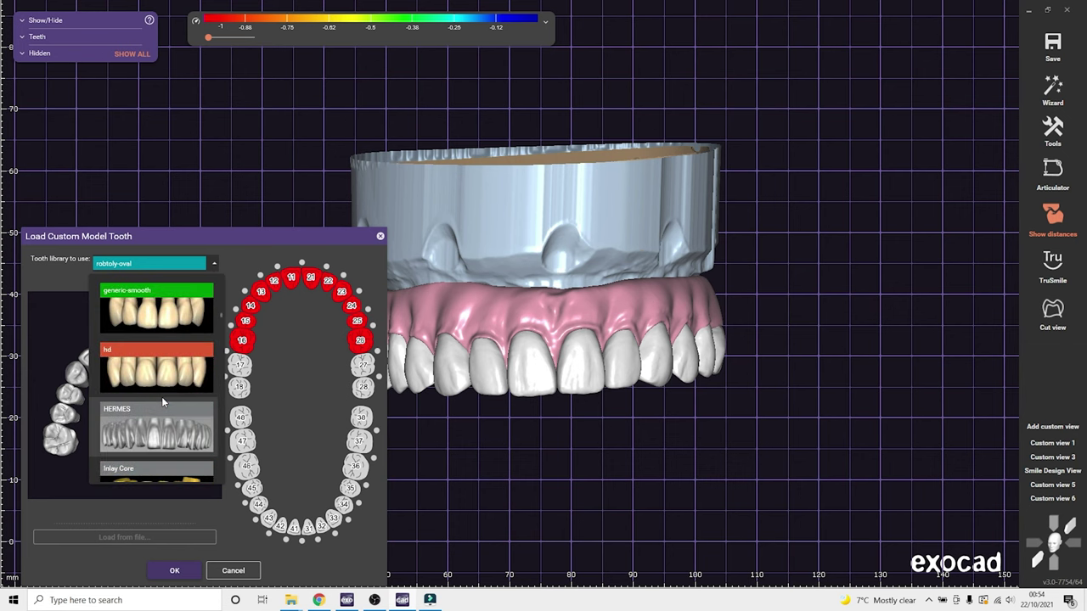
pyautogui.click(154, 319)
pyautogui.click(174, 571)
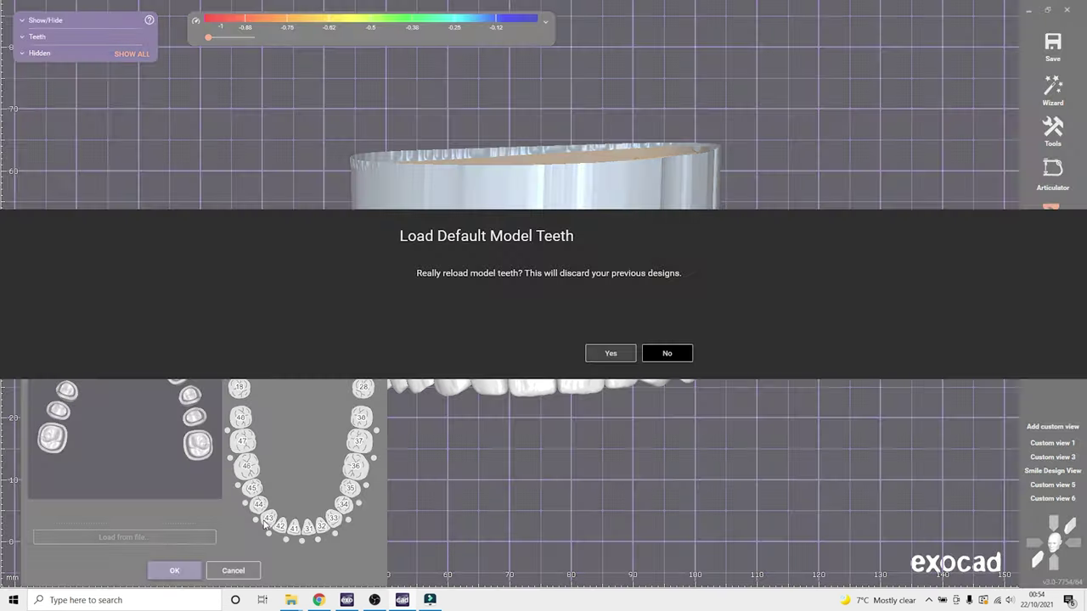
pyautogui.click(587, 354)
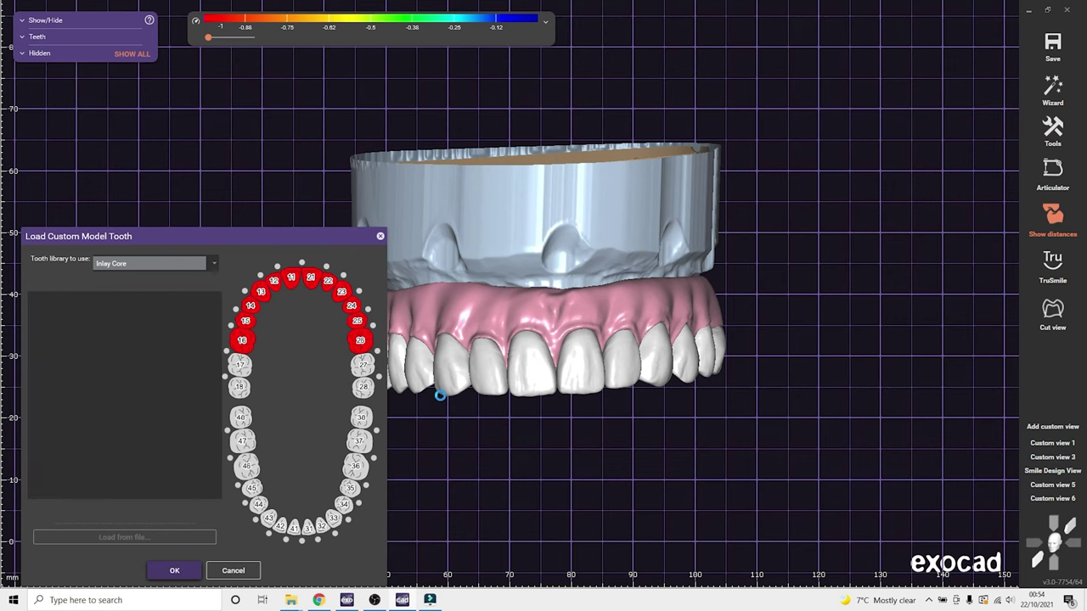
# Start advanced tooth placement and fit the molar core inside the molar of the pre-op scan
pyautogui.moveTo(438, 397); pyautogui.dragTo(469, 394, button='right')
pyautogui.rightClick(774, 141)
pyautogui.click(820, 93)
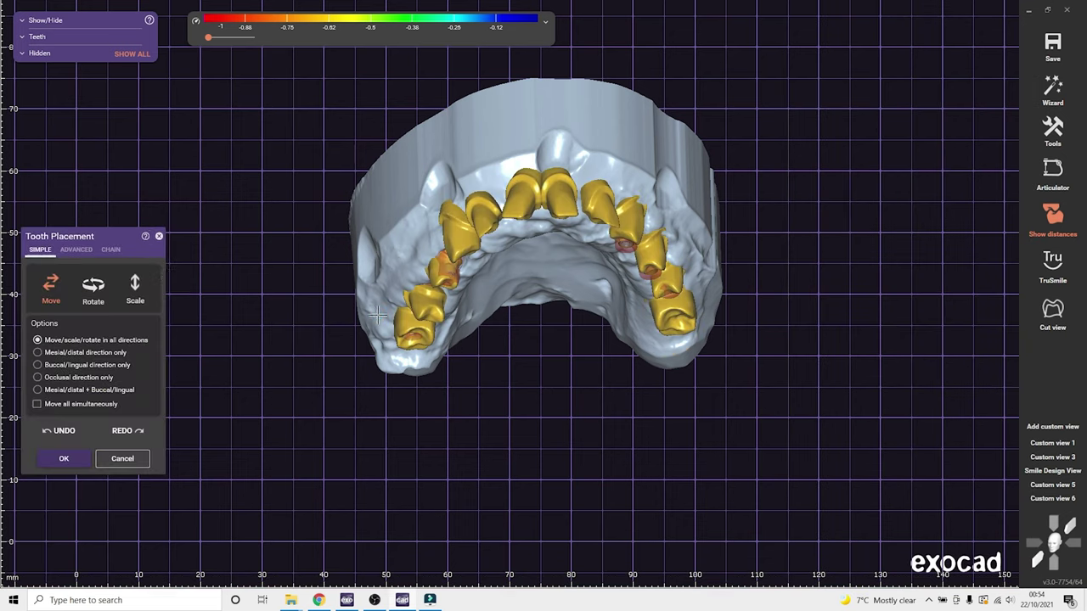
pyautogui.click(76, 250)
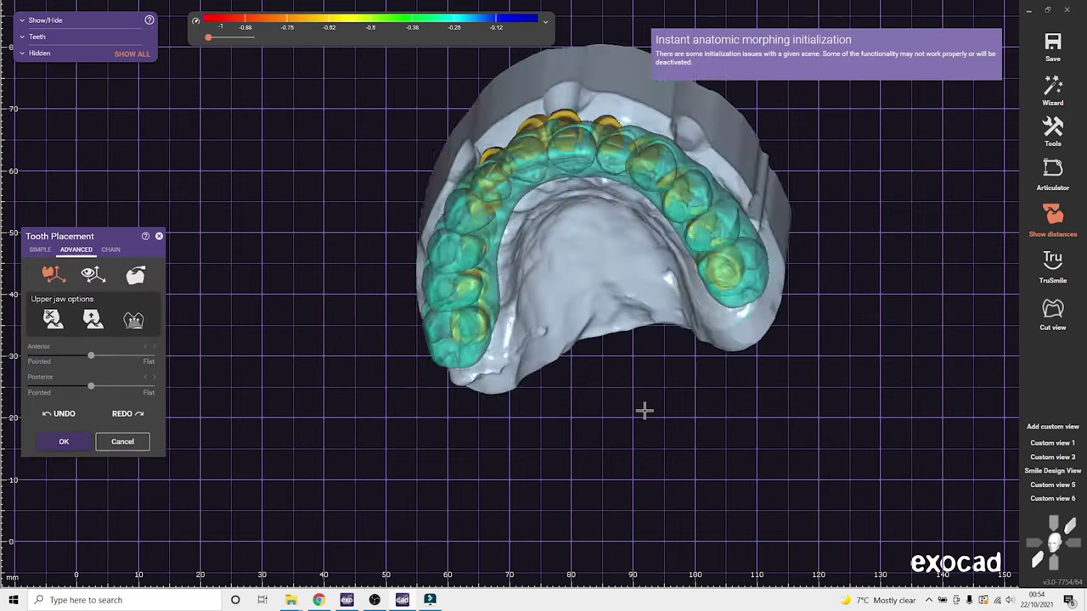
pyautogui.rightClick(668, 600)
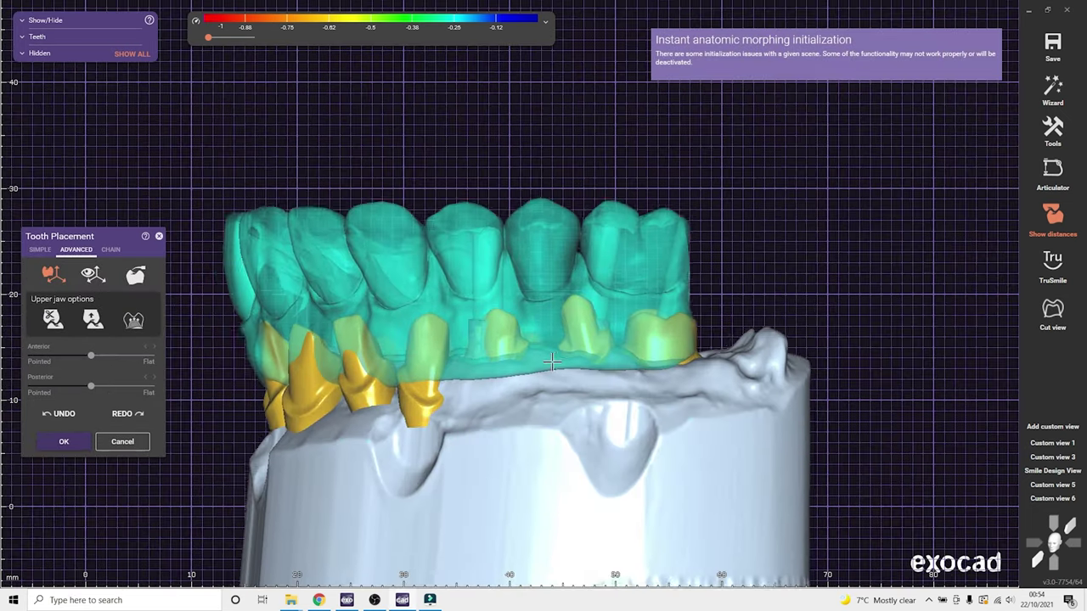
pyautogui.moveTo(614, 252); pyautogui.dragTo(629, 113, button='right')
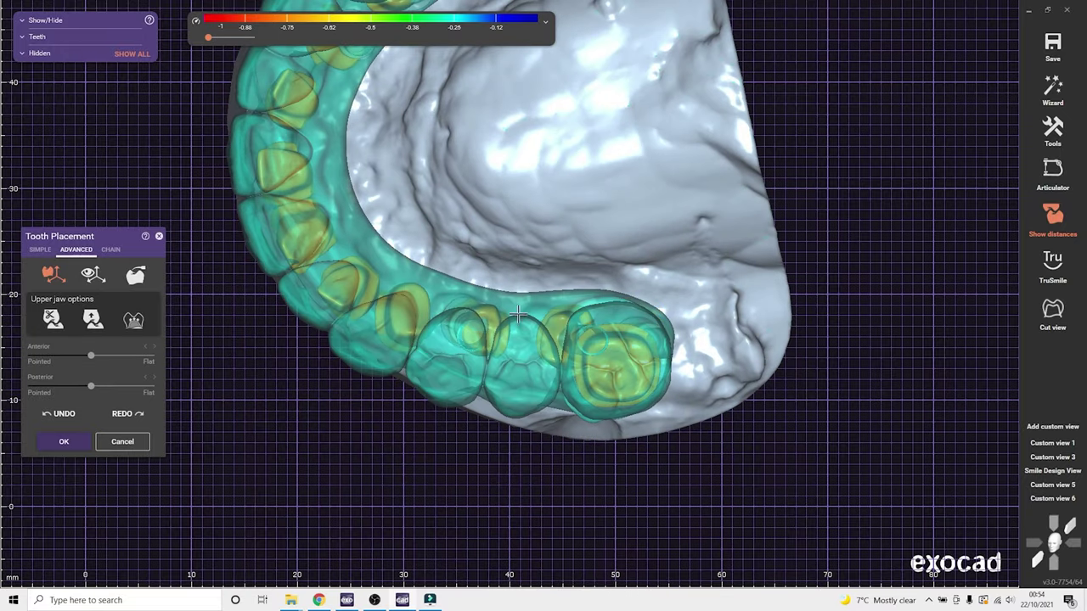
pyautogui.moveTo(604, 343); pyautogui.dragTo(612, 178, button='right')
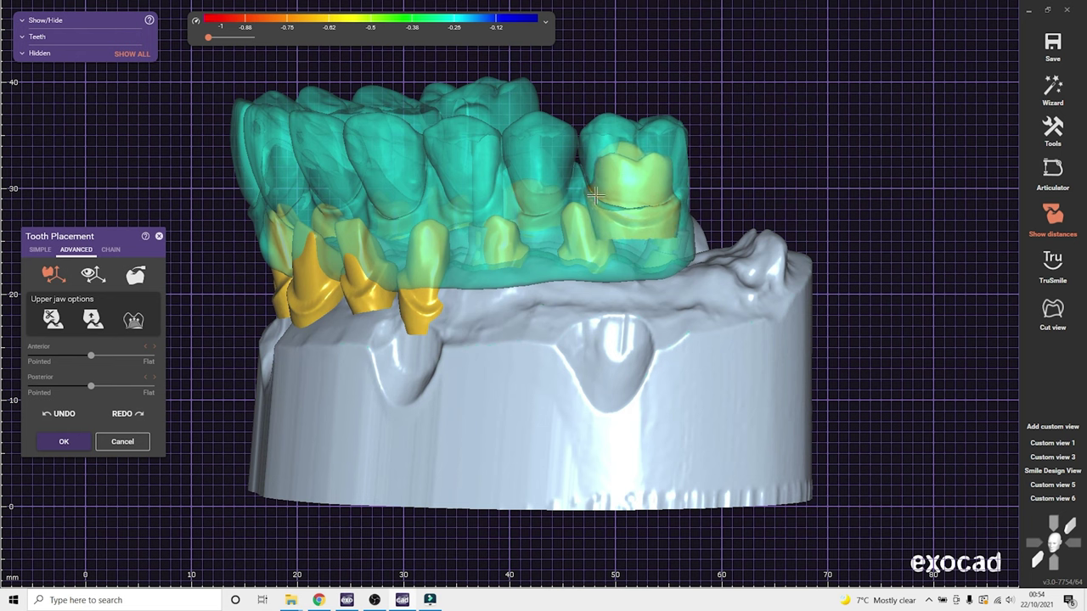
# Fit the two premolar cores beside the molar inside the matching teeth of the pre-op scan
pyautogui.moveTo(584, 244); pyautogui.dragTo(550, 323, button='right')
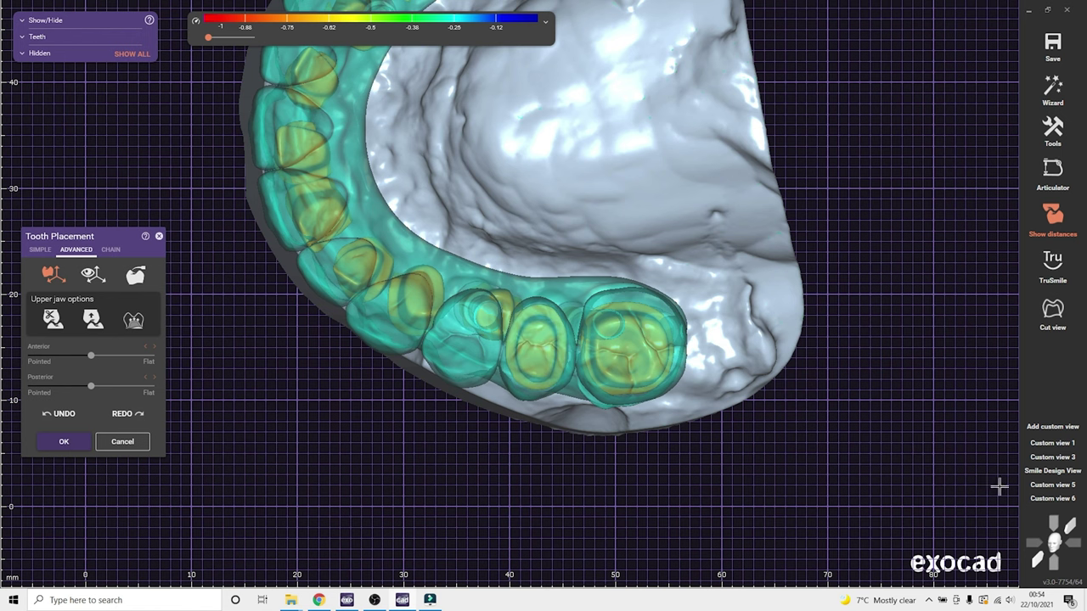
pyautogui.scroll(-2, 650, 433)
pyautogui.moveTo(649, 433); pyautogui.dragTo(599, 272, button='right')
pyautogui.moveTo(598, 272); pyautogui.dragTo(599, 361, button='middle')
pyautogui.scroll(1, 594, 280)
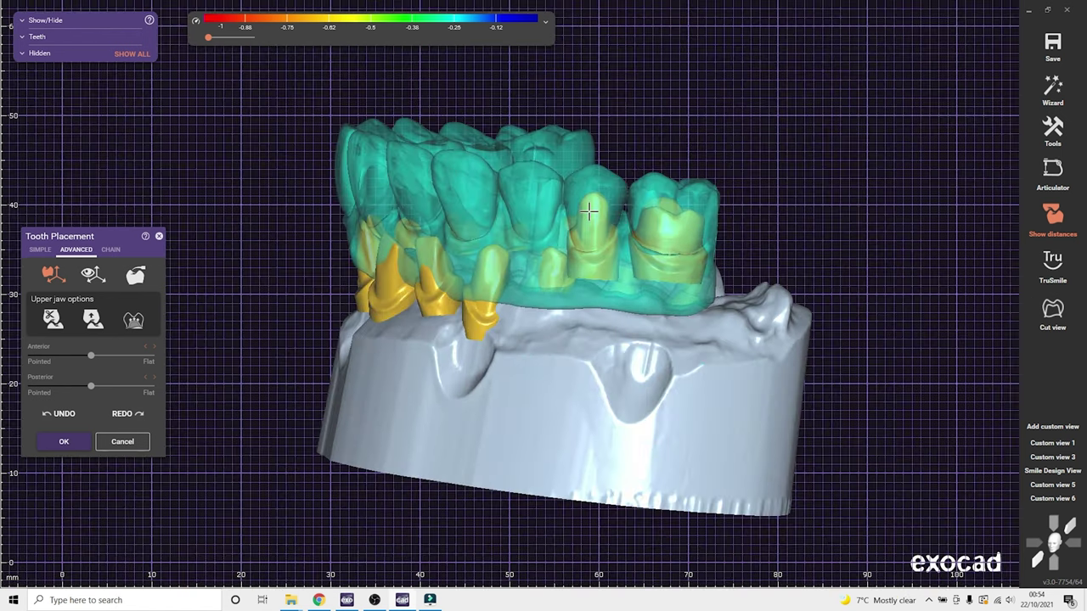
pyautogui.moveTo(560, 128); pyautogui.dragTo(549, 259, button='right')
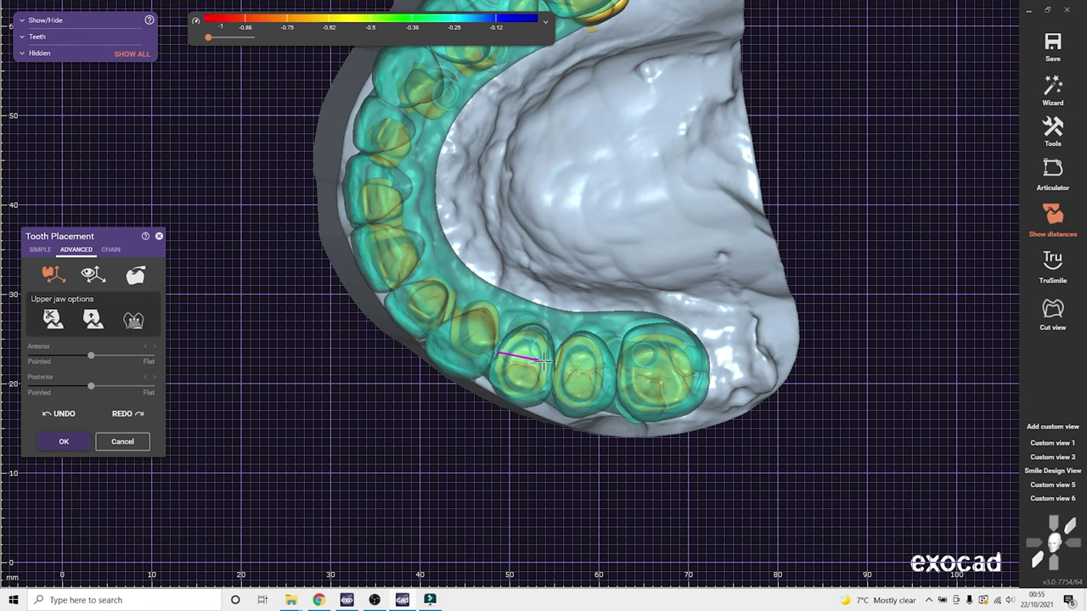
pyautogui.moveTo(745, 383); pyautogui.dragTo(730, 306, button='right')
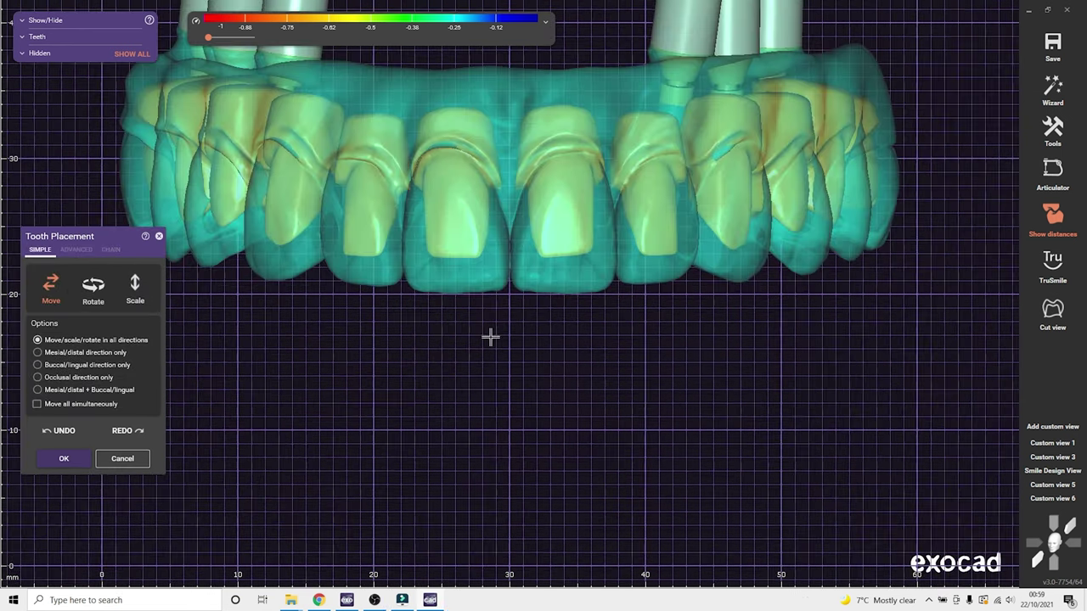
# Check the anterior cores inside the pre-op scan with a cut view through a lateral incisor and finish tooth placement
pyautogui.moveTo(490, 335); pyautogui.dragTo(507, 374, button='middle')
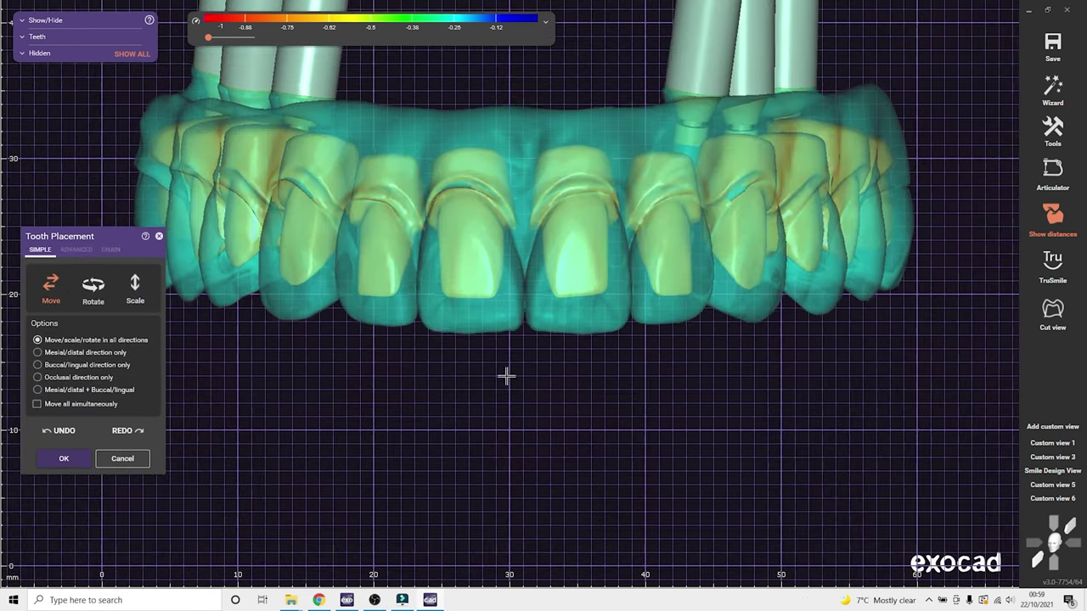
pyautogui.click(476, 267)
pyautogui.moveTo(476, 266)
pyautogui.mouseDown()
pyautogui.moveTo(462, 298)
pyautogui.moveTo(379, 297)
pyautogui.mouseUp()
pyautogui.moveTo(406, 438); pyautogui.dragTo(421, 369, button='right')
pyautogui.moveTo(420, 370); pyautogui.dragTo(432, 467, button='middle')
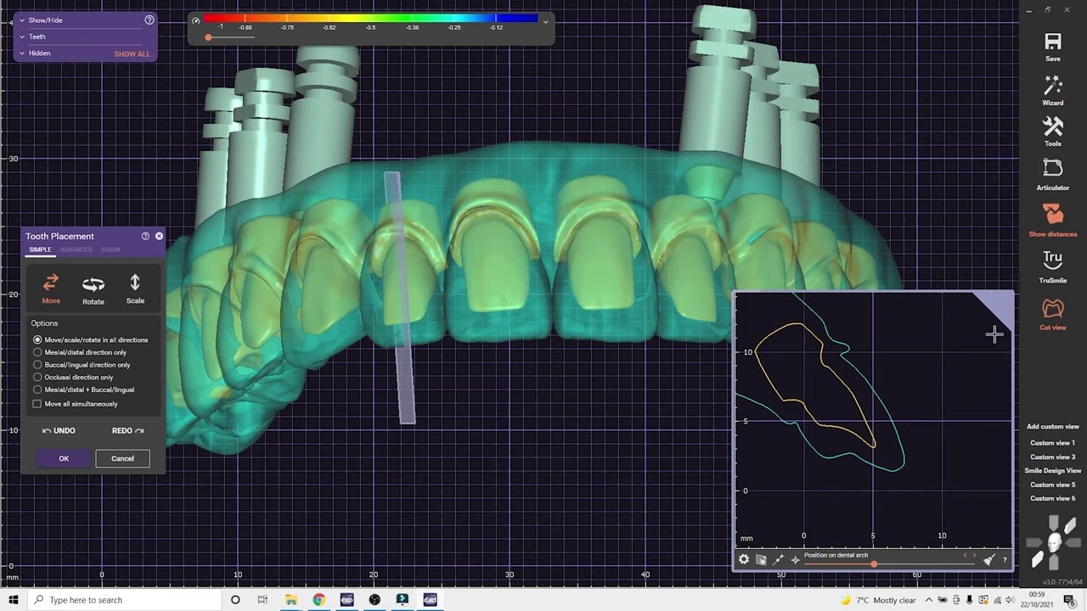
pyautogui.click(1052, 315)
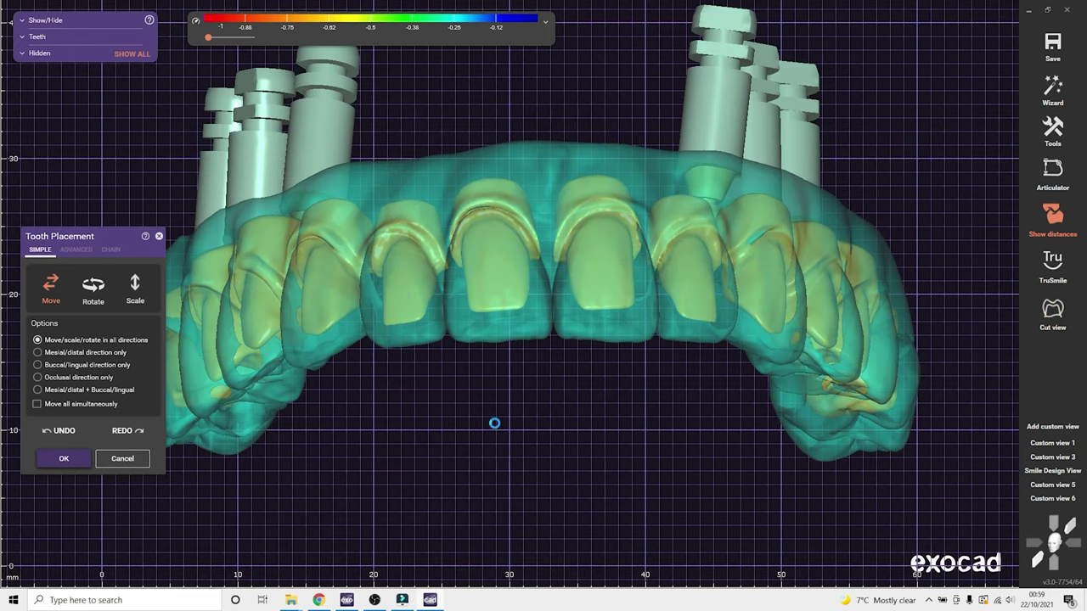
pyautogui.press('Escape')
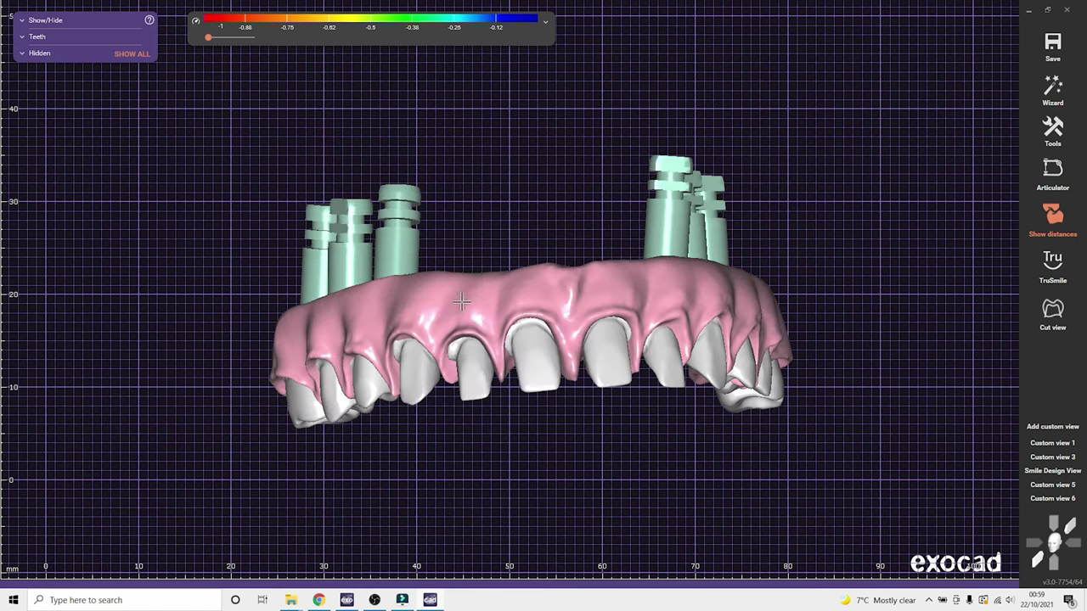
# Open the gingiva design for free-forming in free mode and make the tooth cores transparent
pyautogui.rightClick(461, 302)
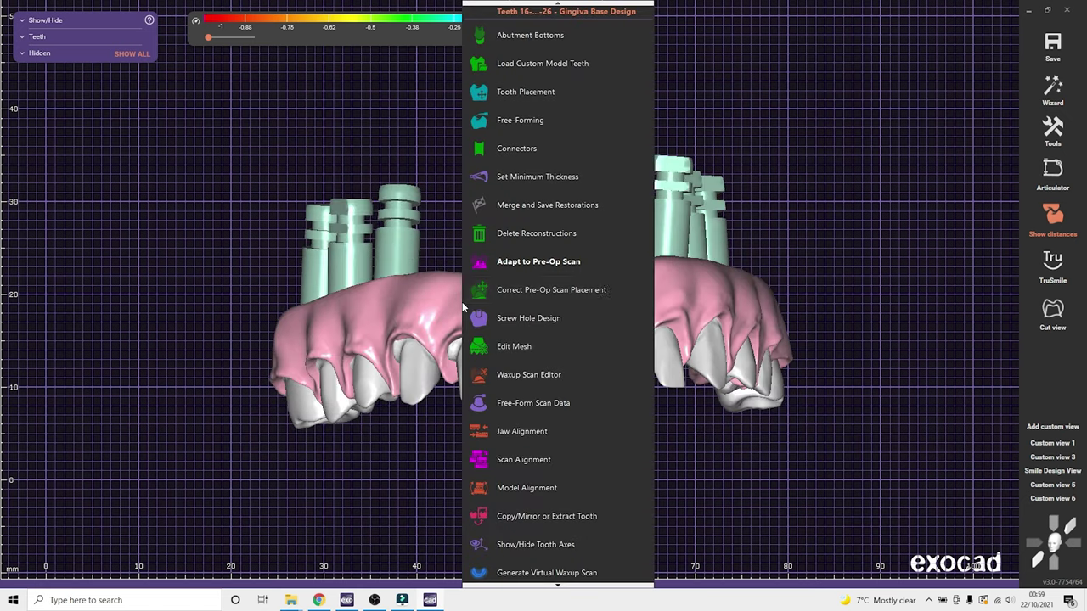
pyautogui.scroll(-1, 522, 484)
pyautogui.scroll(-3, 553, 486)
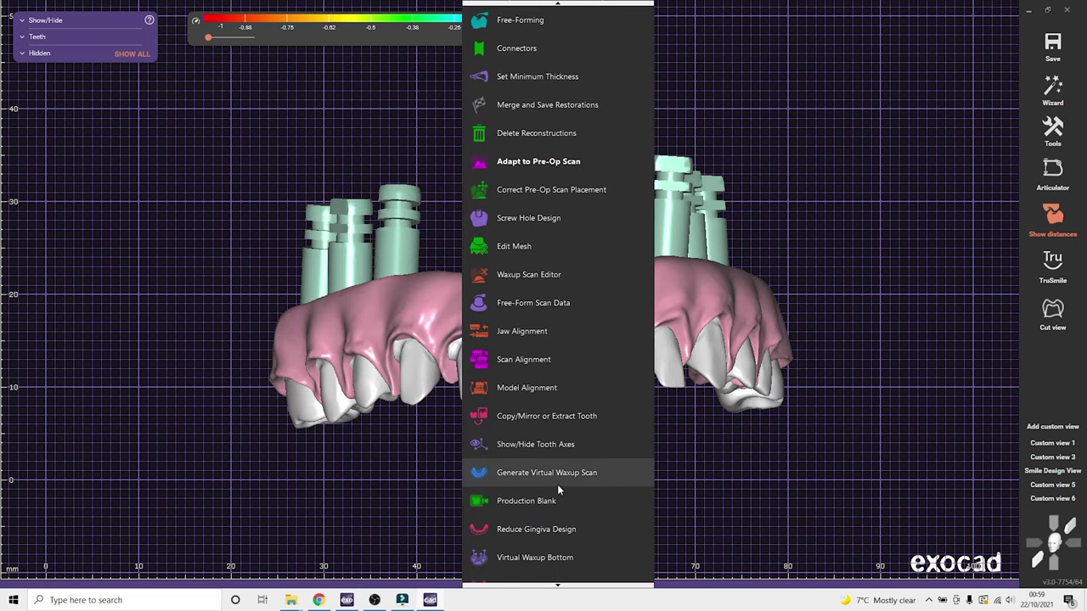
pyautogui.click(554, 523)
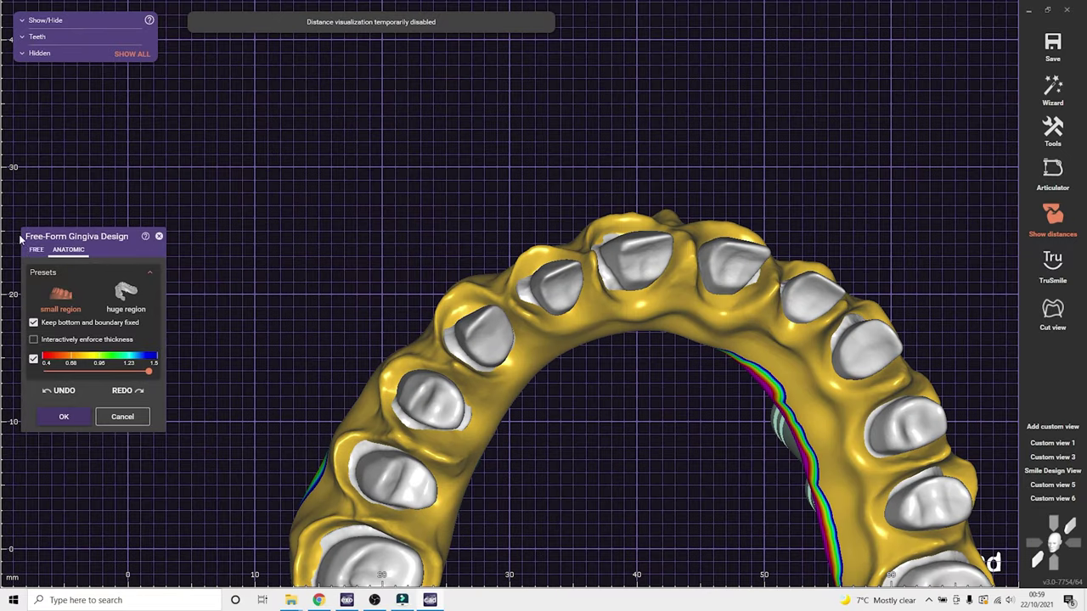
pyautogui.click(35, 249)
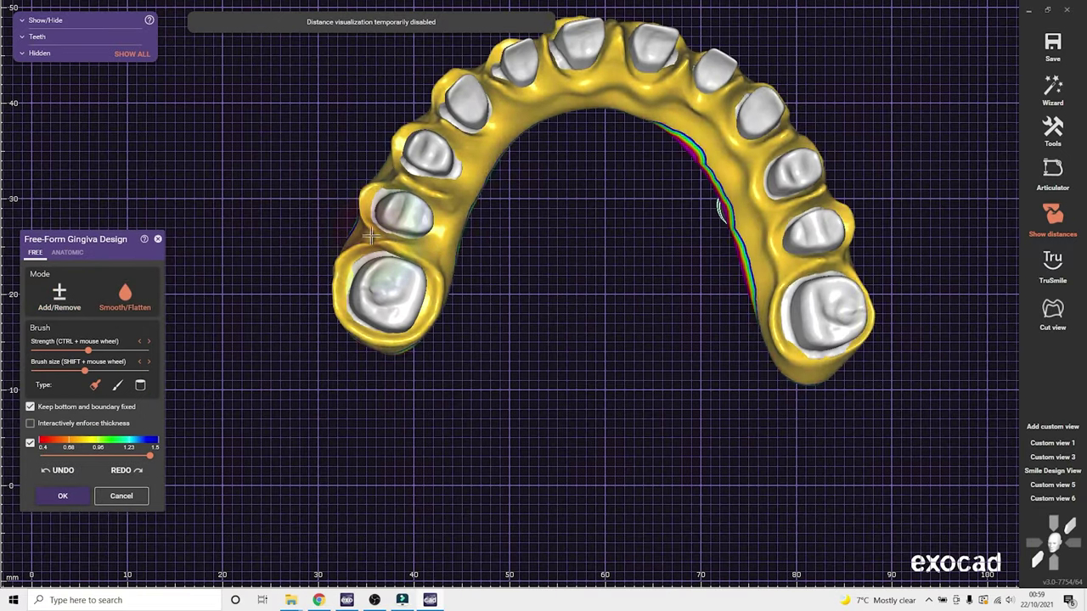
pyautogui.keyDown('shift'); pyautogui.middleClick(374, 246); pyautogui.keyUp('shift')
pyautogui.keyDown('shift'); pyautogui.middleClick(391, 280); pyautogui.keyUp('shift')
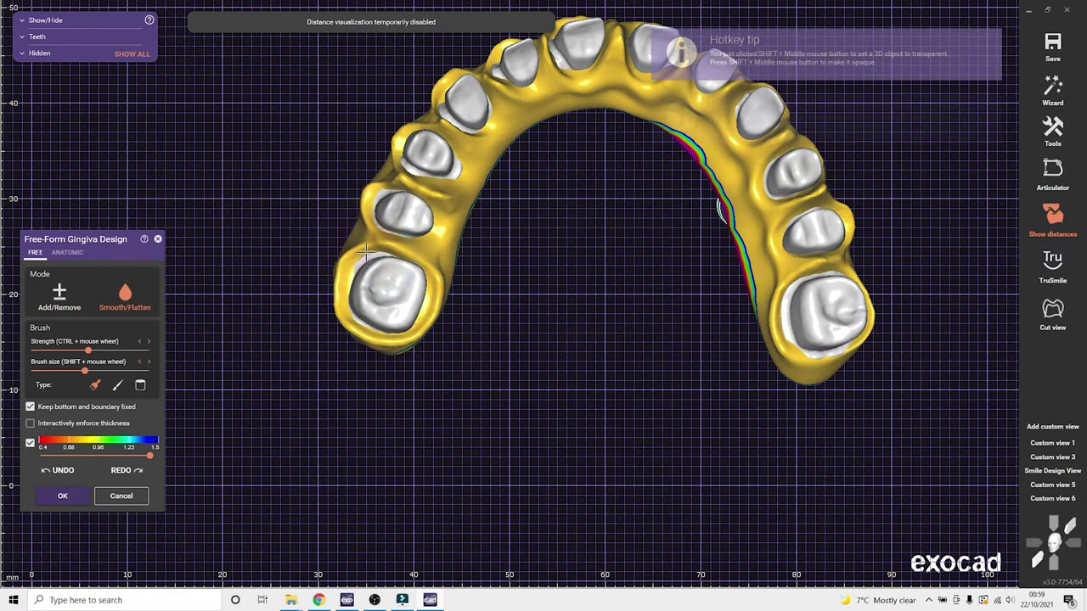
pyautogui.keyDown('shift'); pyautogui.middleClick(419, 287); pyautogui.keyUp('shift')
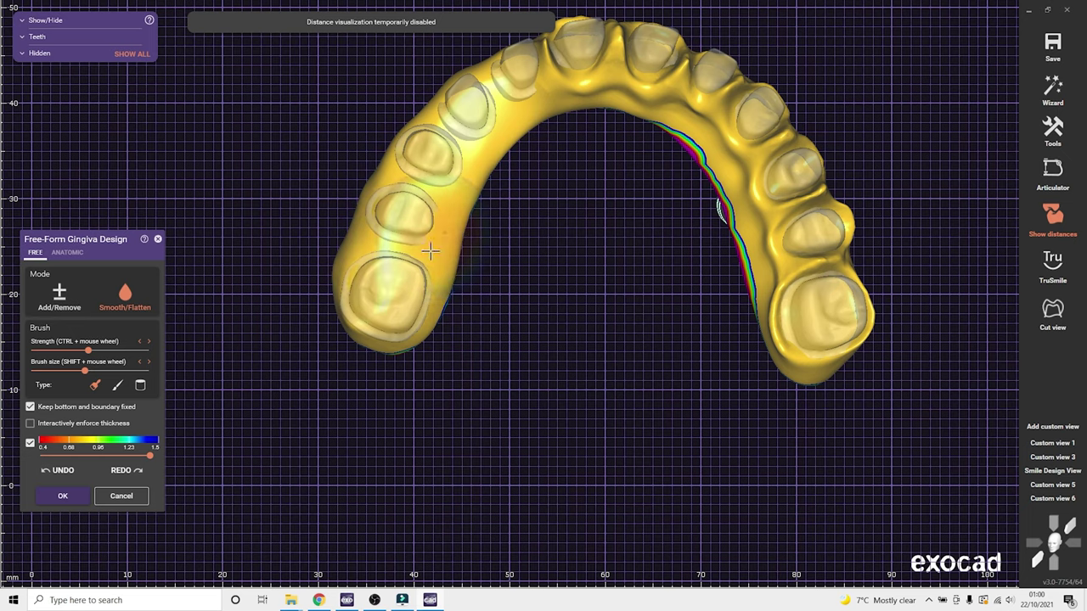
# Smooth the gingiva across the anterior region, labially and palatally, up to the lateral incisor and canine cores
pyautogui.moveTo(427, 243); pyautogui.dragTo(453, 249, button='right')
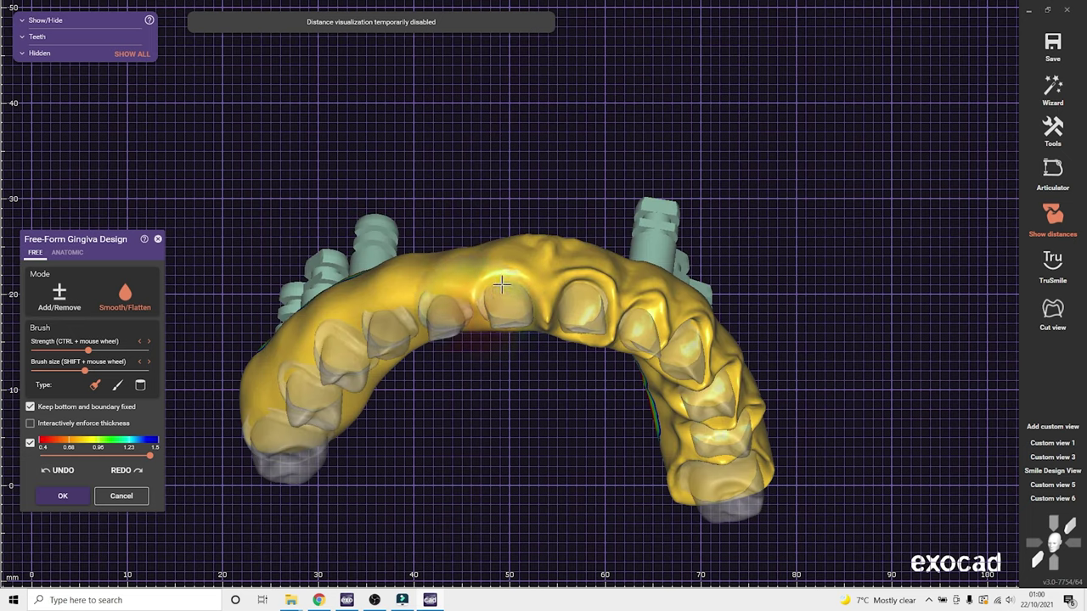
pyautogui.moveTo(501, 284)
pyautogui.mouseDown()
pyautogui.moveTo(502, 297)
pyautogui.moveTo(591, 310)
pyautogui.mouseUp()
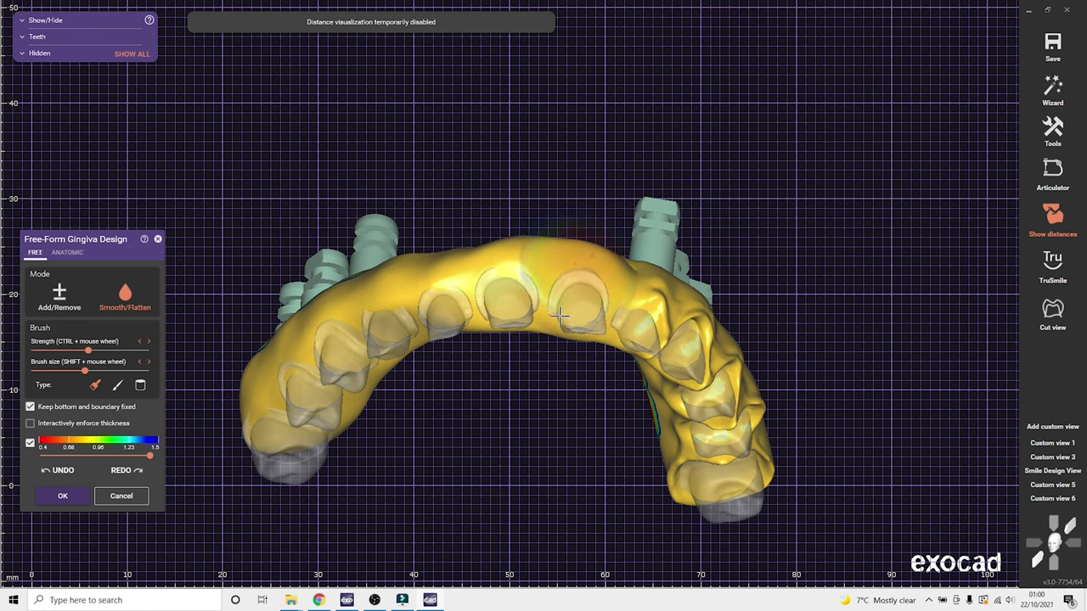
pyautogui.moveTo(564, 375); pyautogui.dragTo(551, 270, button='right')
pyautogui.keyDown('shift'); pyautogui.scroll(-2, 535, 186); pyautogui.keyUp('shift')
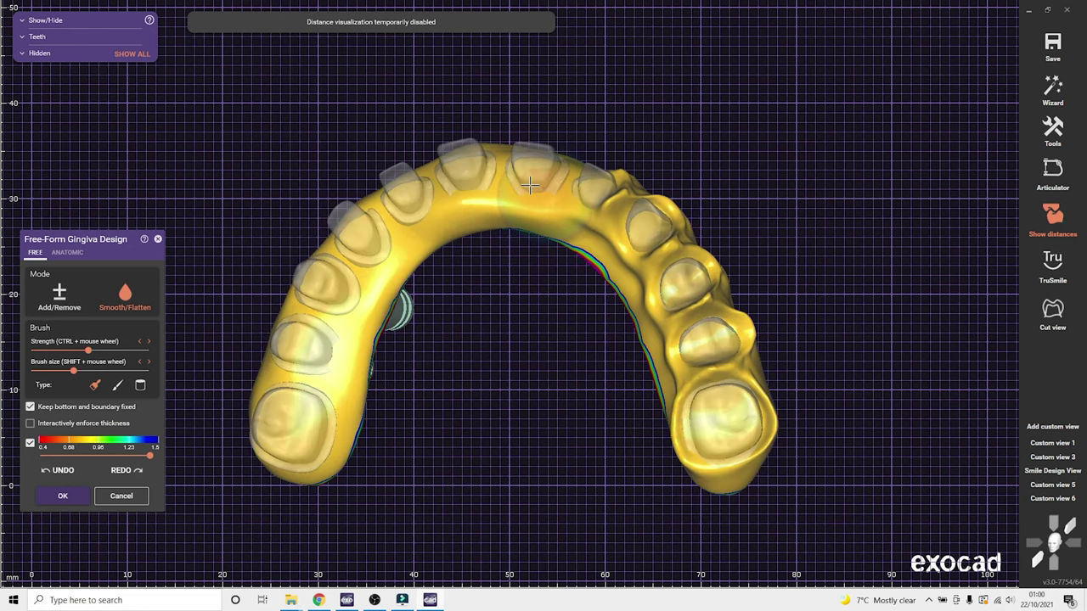
pyautogui.scroll(3, 615, 201)
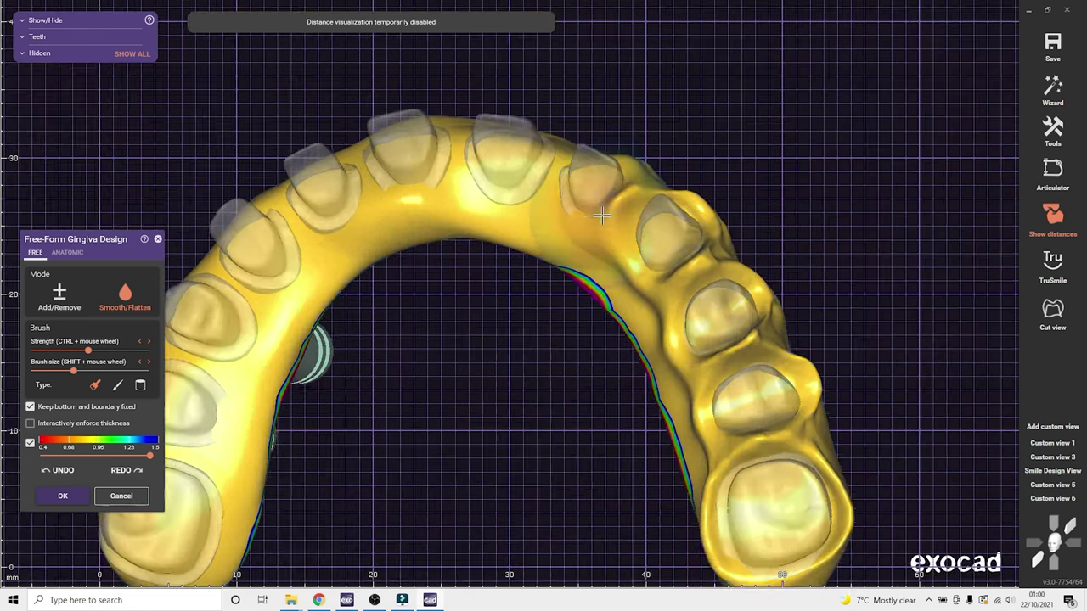
pyautogui.moveTo(594, 219); pyautogui.dragTo(573, 210)
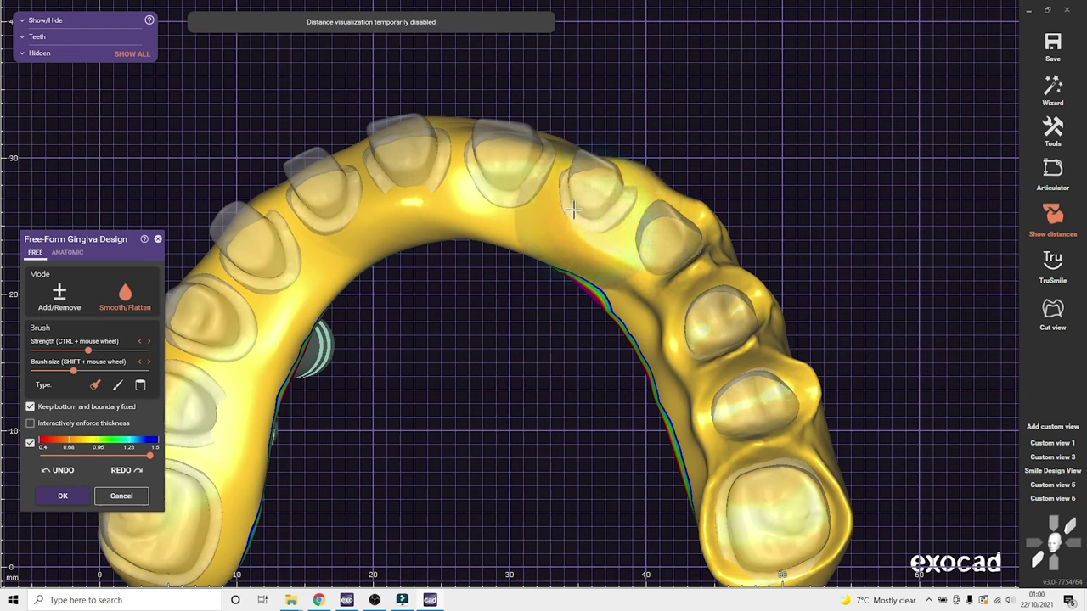
pyautogui.moveTo(621, 182)
pyautogui.mouseDown()
pyautogui.moveTo(635, 160)
pyautogui.moveTo(590, 153)
pyautogui.moveTo(637, 208)
pyautogui.mouseUp()
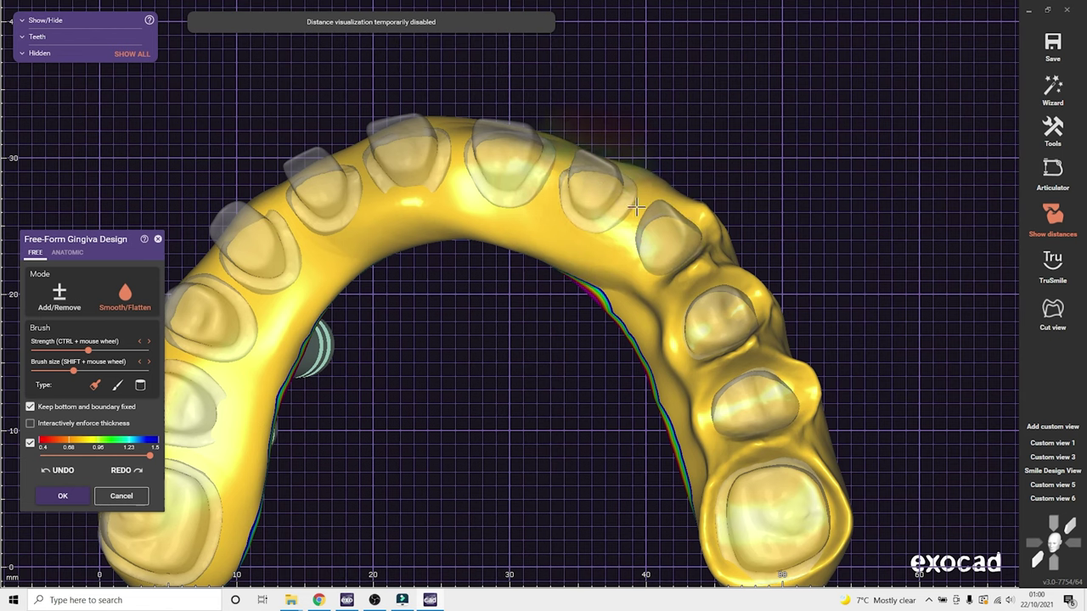
# Smooth the gingiva from the canine back around the premolar and molar cores on the still uneven side
pyautogui.moveTo(698, 266)
pyautogui.mouseDown()
pyautogui.moveTo(683, 229)
pyautogui.moveTo(721, 280)
pyautogui.moveTo(701, 322)
pyautogui.moveTo(751, 386)
pyautogui.mouseUp()
pyautogui.moveTo(752, 386); pyautogui.dragTo(715, 248, button='middle')
pyautogui.moveTo(714, 248)
pyautogui.mouseDown()
pyautogui.moveTo(710, 224)
pyautogui.moveTo(760, 286)
pyautogui.moveTo(675, 314)
pyautogui.moveTo(691, 417)
pyautogui.moveTo(713, 463)
pyautogui.moveTo(803, 361)
pyautogui.moveTo(782, 350)
pyautogui.mouseUp()
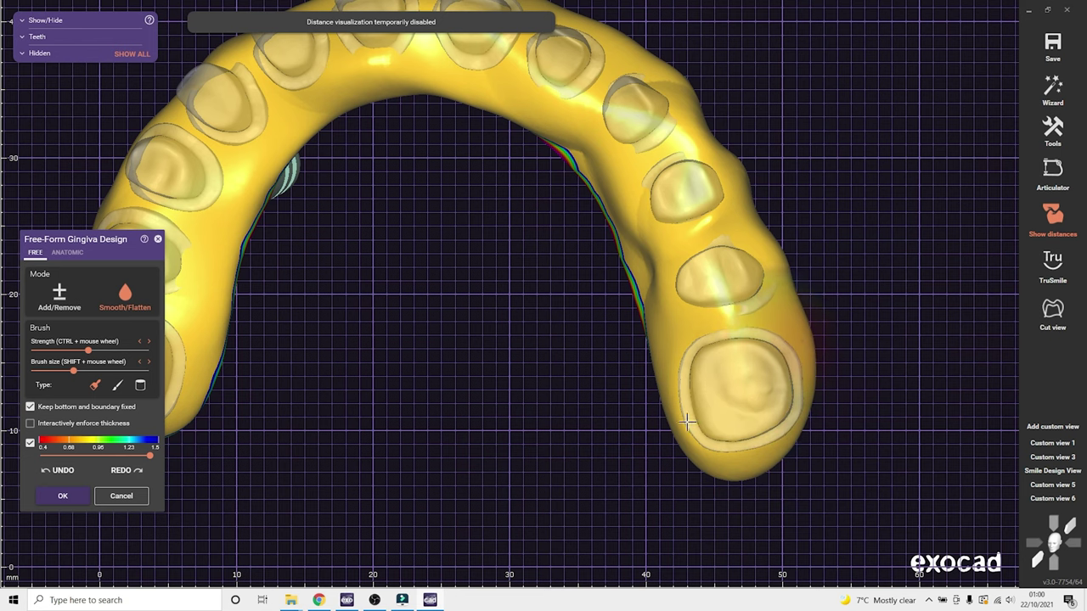
# Reduce the gingiva with the add/remove brush around the smoothed side's premolars, canine and the incisors to expose the core margins
pyautogui.moveTo(768, 331); pyautogui.dragTo(679, 349, button='right')
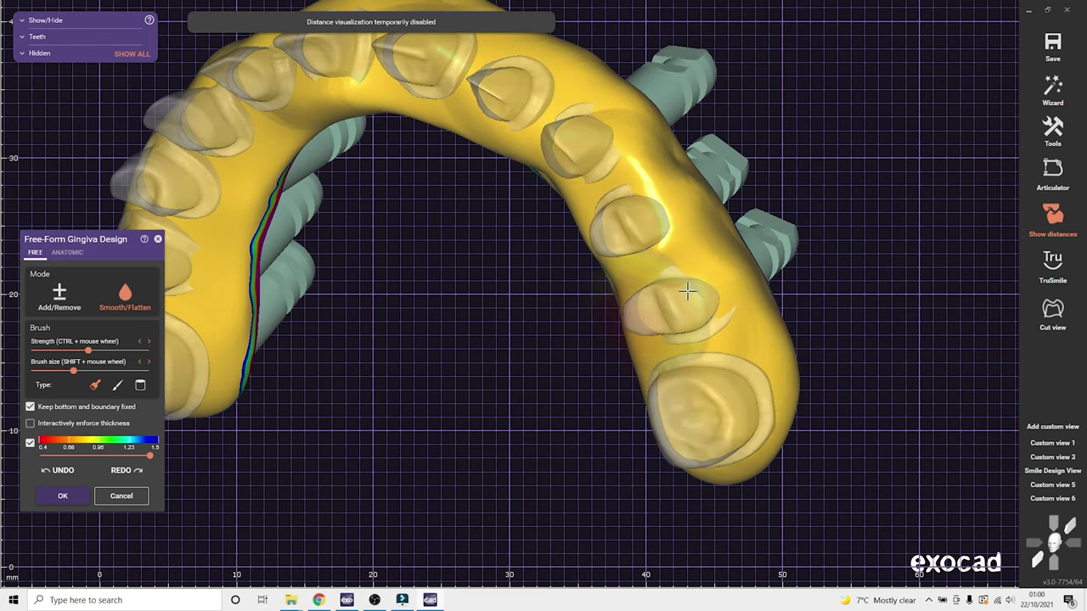
pyautogui.click(73, 299)
pyautogui.moveTo(696, 273)
pyautogui.mouseDown()
pyautogui.moveTo(715, 304)
pyautogui.moveTo(631, 315)
pyautogui.mouseUp()
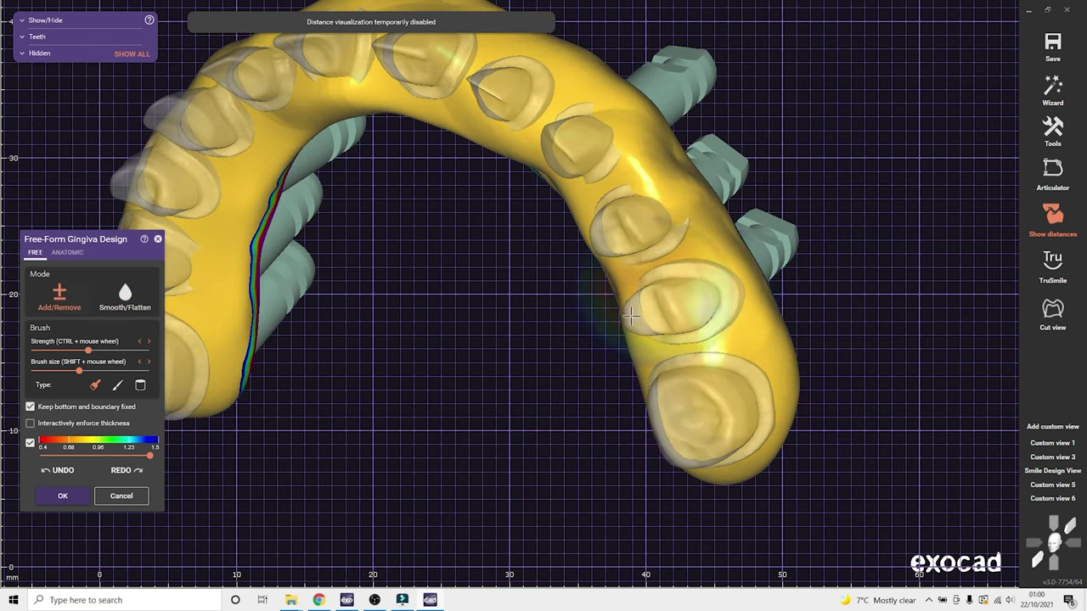
pyautogui.moveTo(587, 294); pyautogui.dragTo(628, 284, button='right')
pyautogui.keyDown('shift'); pyautogui.scroll(-1, 649, 297); pyautogui.keyUp('shift')
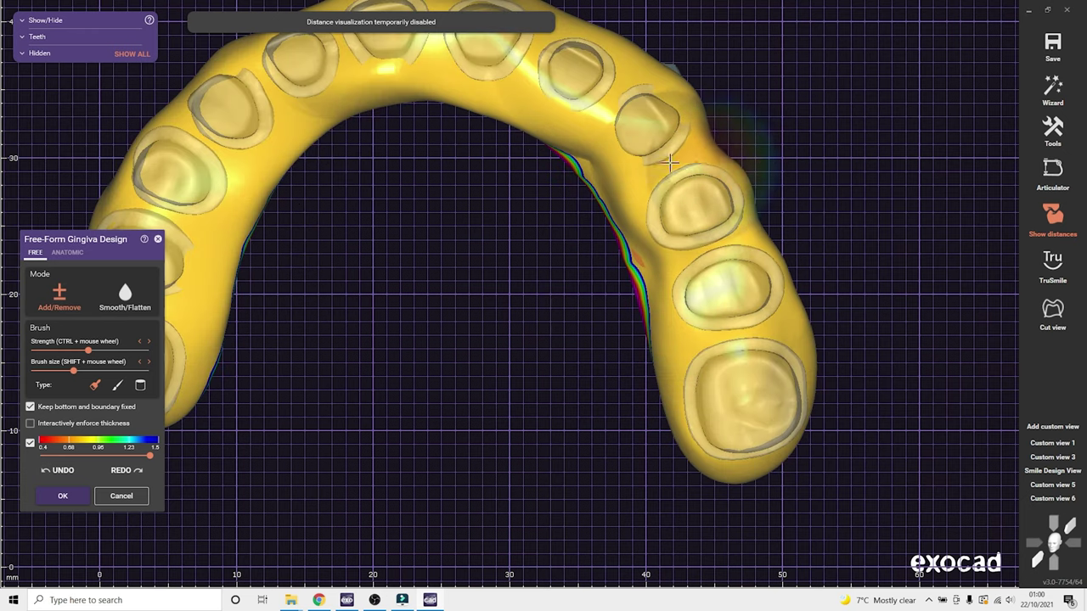
pyautogui.moveTo(677, 155)
pyautogui.mouseDown()
pyautogui.moveTo(658, 106)
pyautogui.moveTo(625, 93)
pyautogui.moveTo(589, 121)
pyautogui.moveTo(573, 79)
pyautogui.mouseUp()
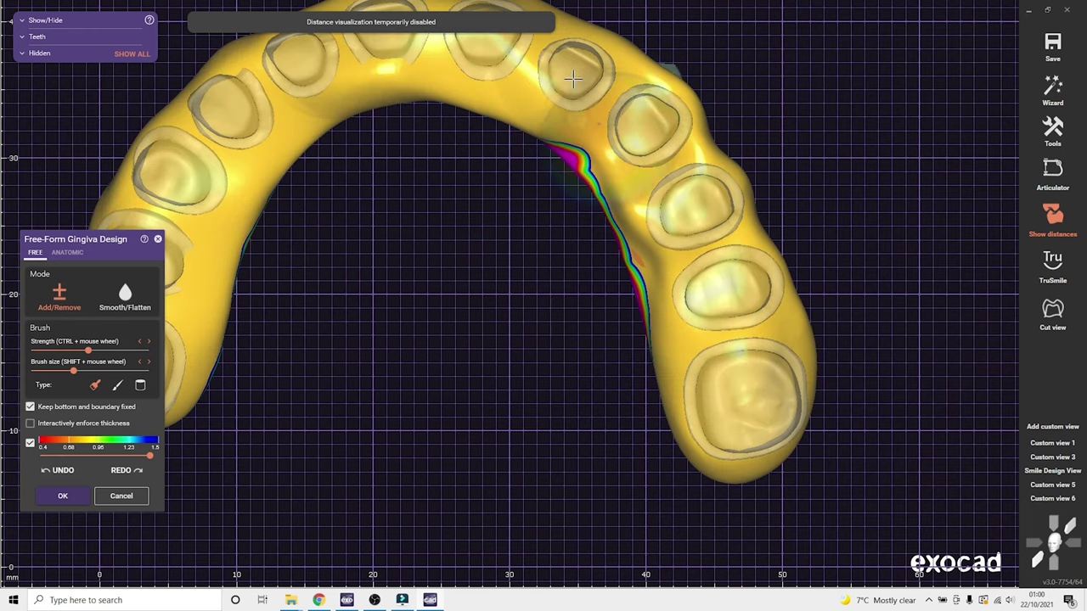
pyautogui.moveTo(573, 79); pyautogui.dragTo(594, 417, button='right')
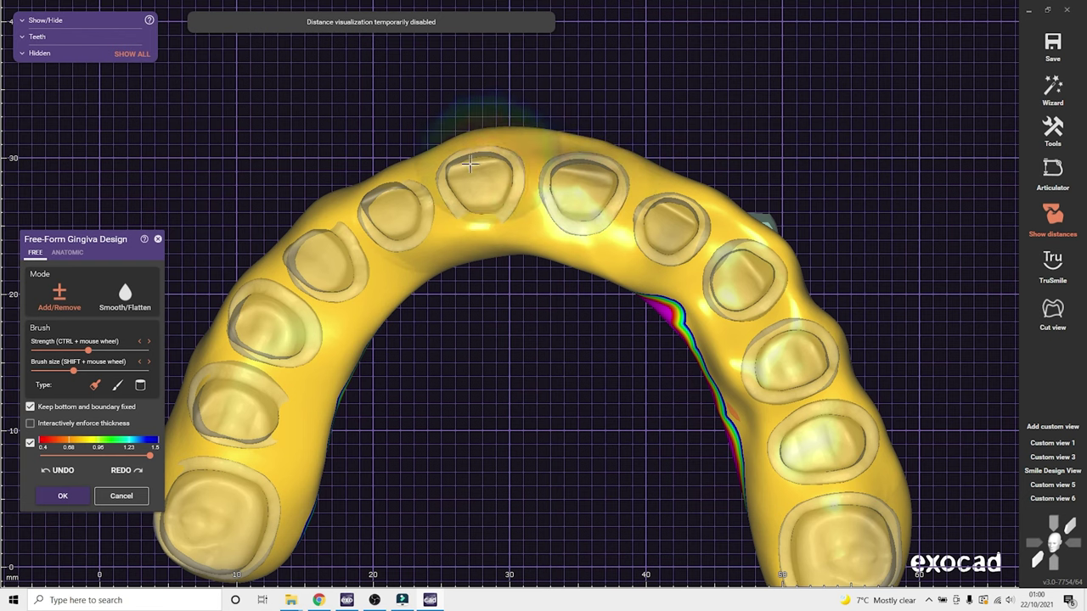
pyautogui.moveTo(469, 164)
pyautogui.mouseDown()
pyautogui.moveTo(477, 222)
pyautogui.moveTo(437, 235)
pyautogui.moveTo(376, 218)
pyautogui.moveTo(317, 246)
pyautogui.moveTo(342, 292)
pyautogui.mouseUp()
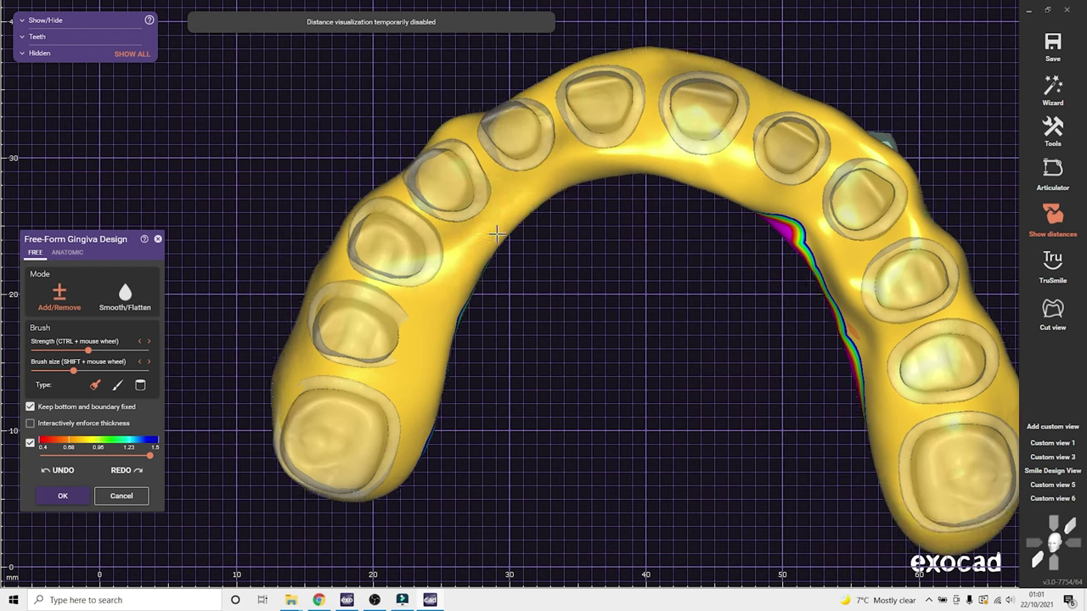
# Reduce the gingiva around the opposite premolars and molar to expose their margins, and accept the gingiva design
pyautogui.moveTo(496, 234); pyautogui.dragTo(443, 254, button='right')
pyautogui.moveTo(352, 295)
pyautogui.keyDown('shift'); pyautogui.mouseDown()
pyautogui.moveTo(301, 367)
pyautogui.moveTo(309, 429)
pyautogui.moveTo(427, 365)
pyautogui.moveTo(355, 378)
pyautogui.mouseUp(); pyautogui.keyUp('shift')
pyautogui.scroll(-2, 488, 371)
pyautogui.moveTo(494, 365); pyautogui.dragTo(491, 370, button='right')
pyautogui.moveTo(414, 320); pyautogui.dragTo(486, 217, button='right')
pyautogui.scroll(3, 485, 217)
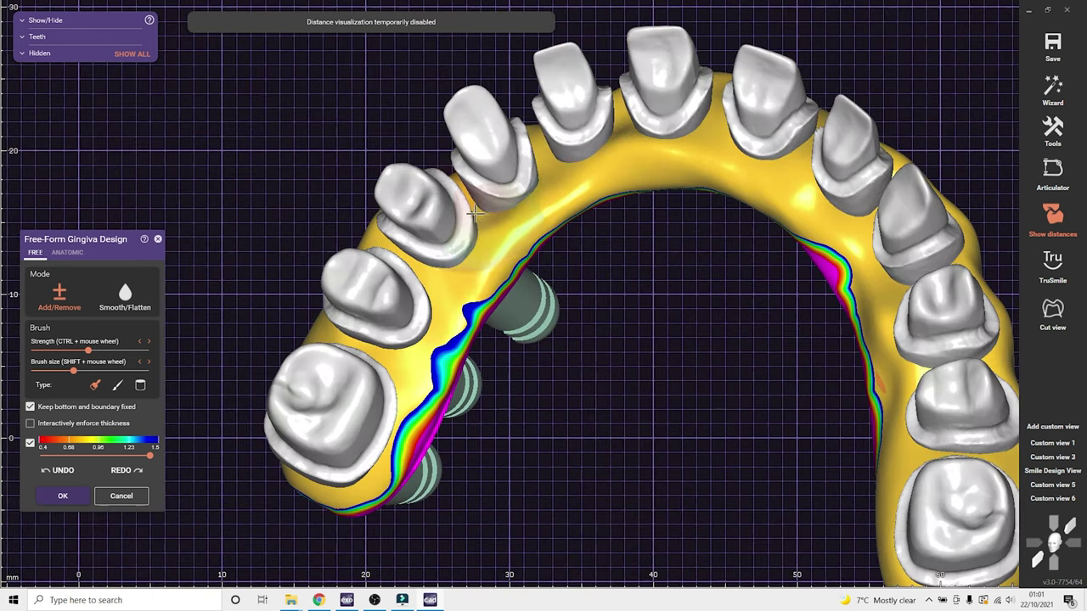
pyautogui.moveTo(624, 125); pyautogui.dragTo(631, 379, button='right')
pyautogui.moveTo(546, 445); pyautogui.dragTo(802, 447, button='middle')
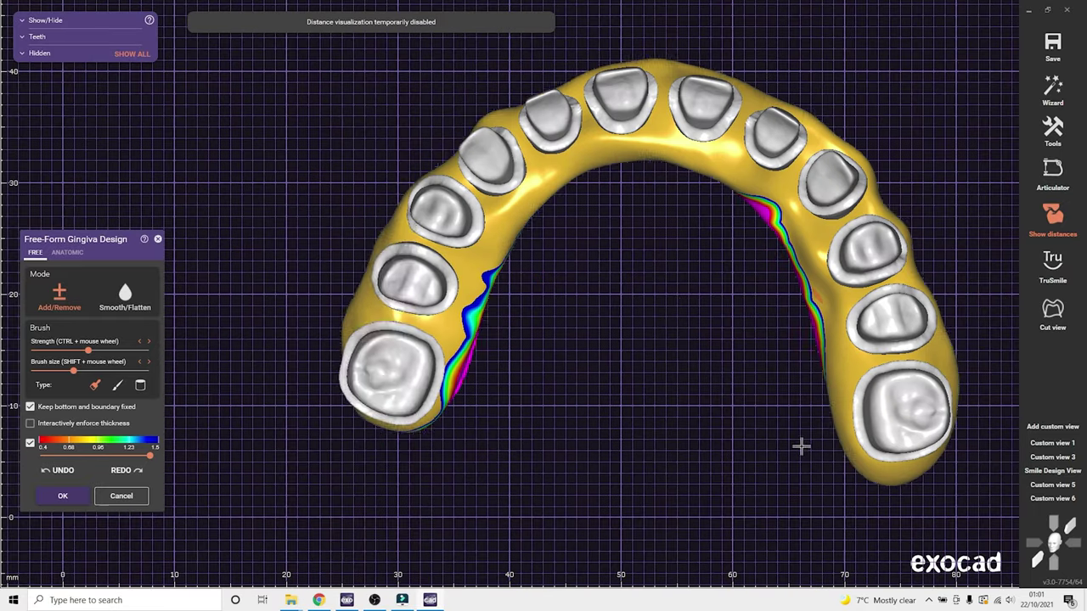
pyautogui.moveTo(802, 447); pyautogui.dragTo(430, 439, button='right')
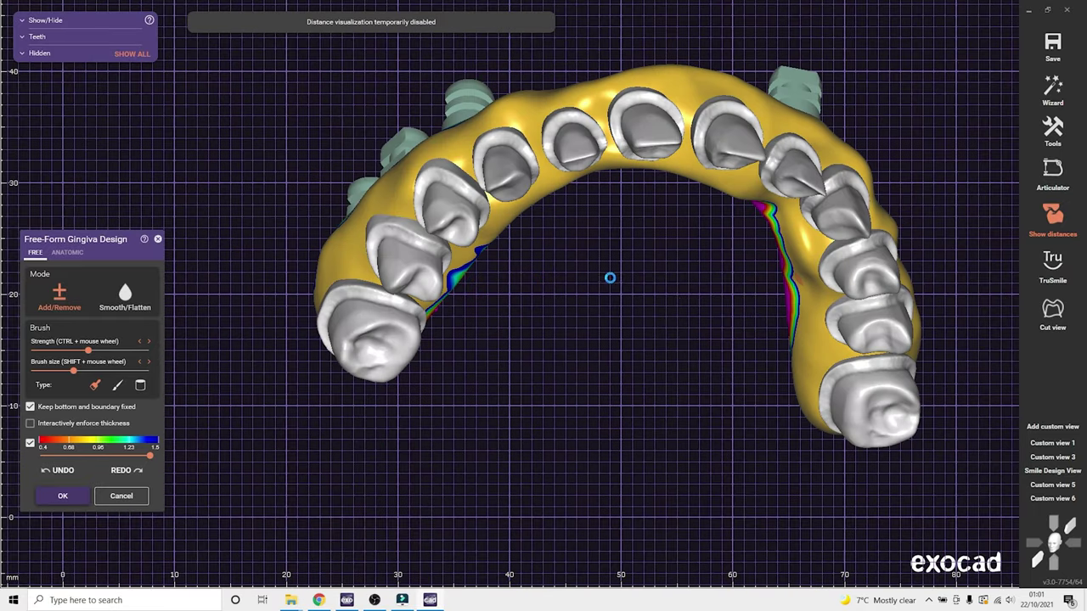
# Generate a virtual waxup scan from the tooth cores and reshaped gingiva
pyautogui.rightClick(487, 313)
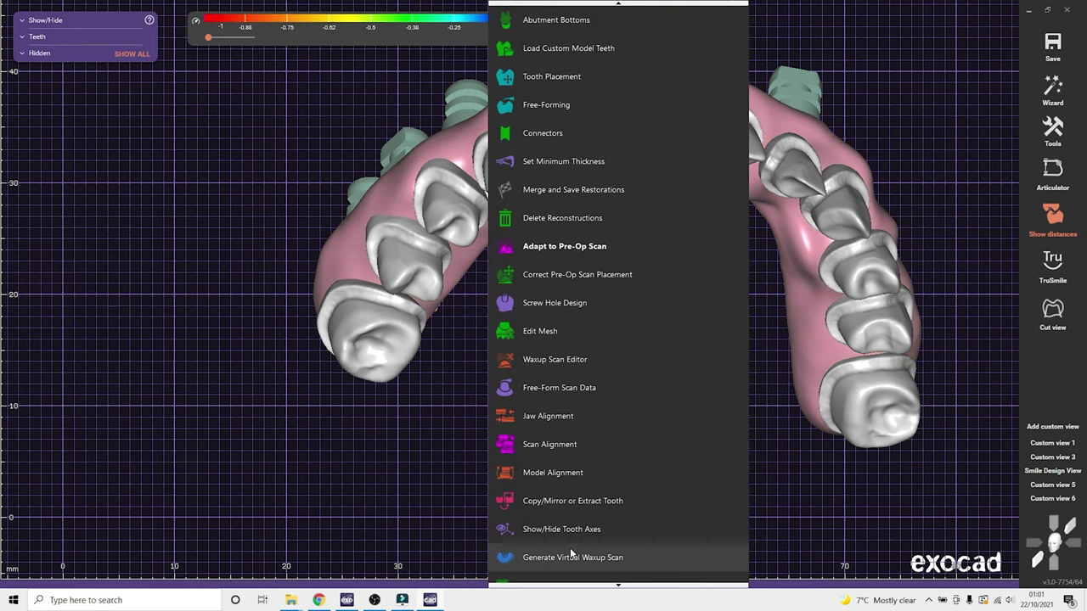
pyautogui.click(569, 550)
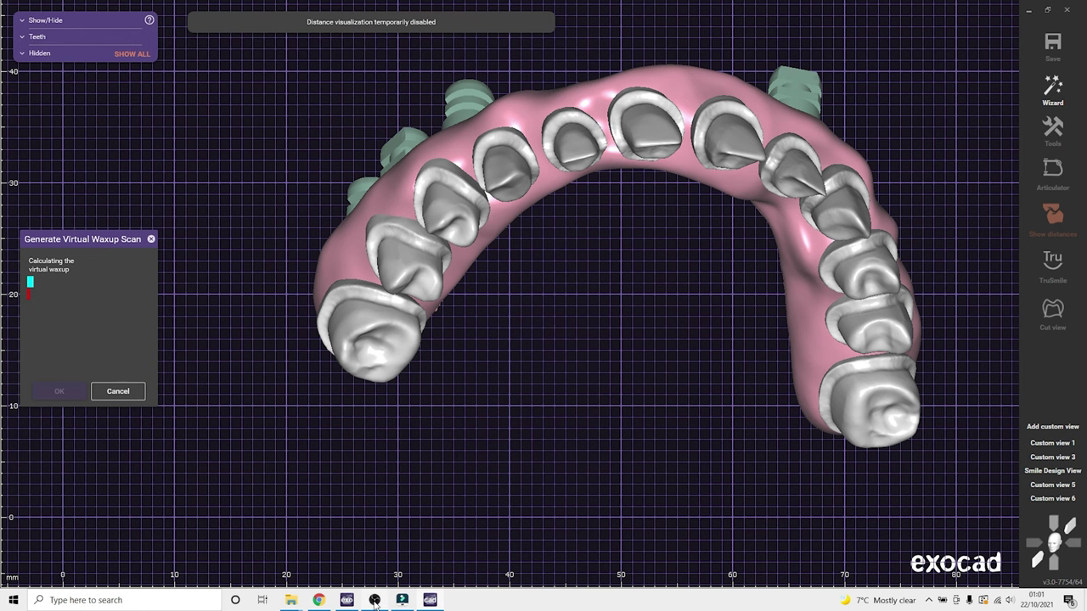
pyautogui.click(61, 390)
pyautogui.moveTo(592, 371); pyautogui.dragTo(936, 34, button='right')
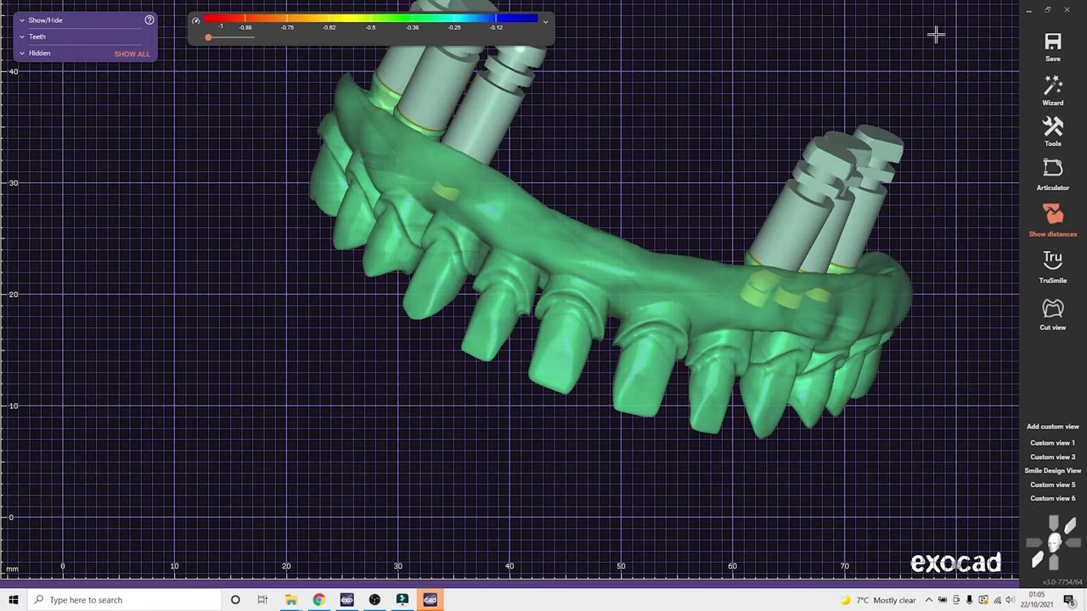
# Start the wizard for the merged bridge and smooth its labial gingival surface in Free-Forming with the Smooth/Flatten brush
pyautogui.click(1052, 88)
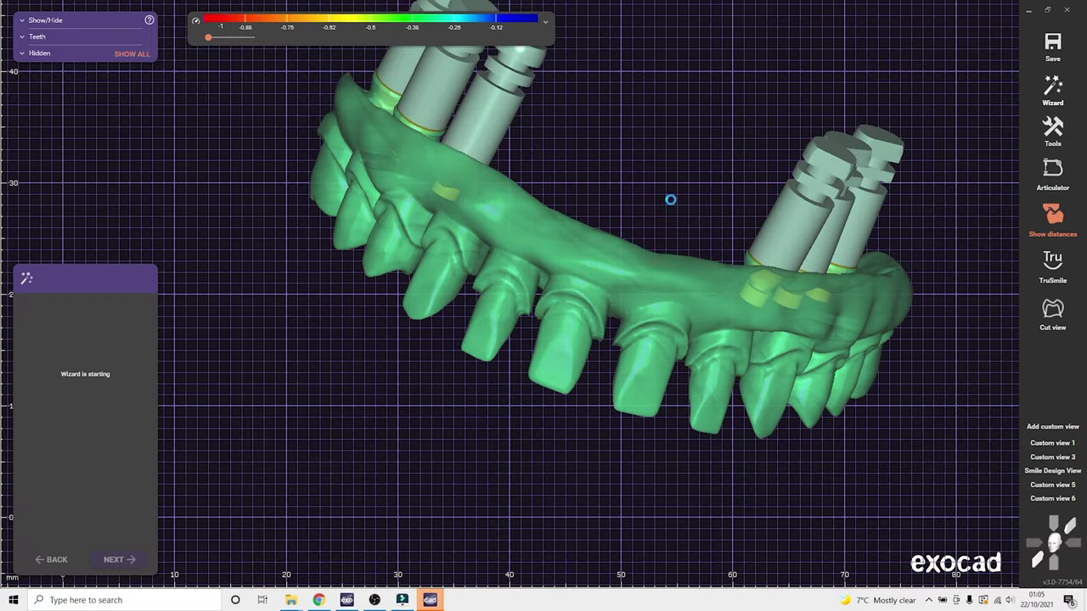
pyautogui.moveTo(572, 203); pyautogui.dragTo(408, 375, button='right')
pyautogui.moveTo(418, 362); pyautogui.dragTo(388, 332, button='middle')
pyautogui.moveTo(388, 331); pyautogui.dragTo(386, 323, button='right')
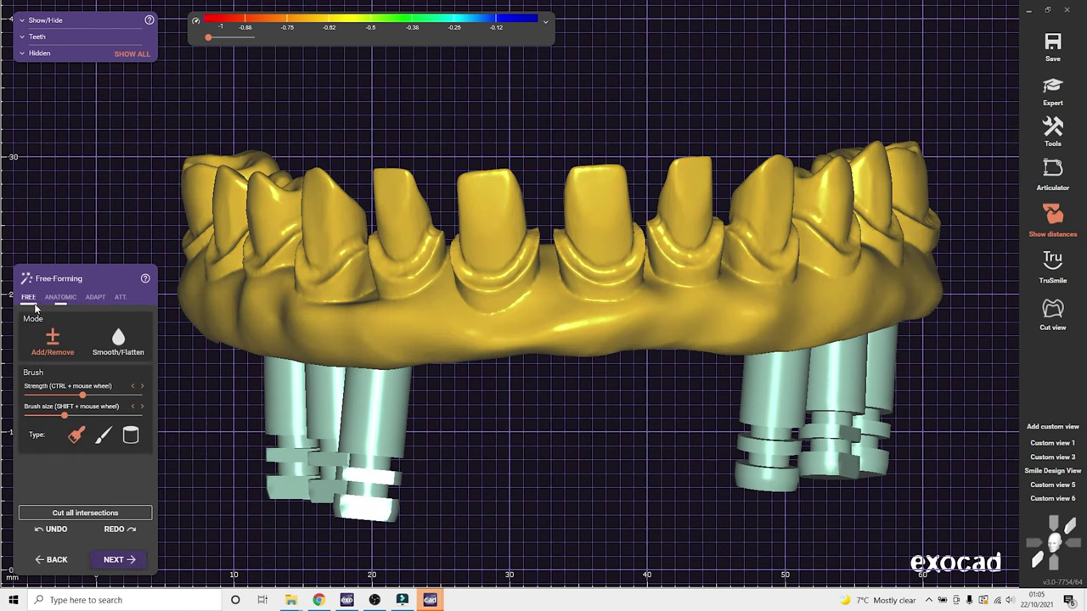
pyautogui.click(118, 340)
pyautogui.scroll(3, 388, 322)
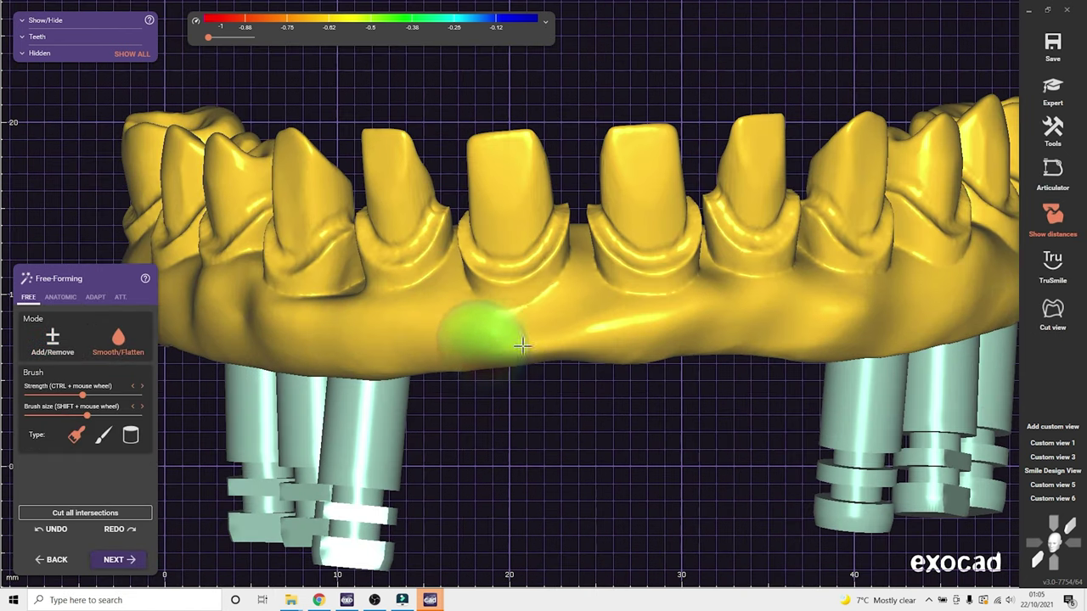
pyautogui.moveTo(604, 319); pyautogui.dragTo(382, 348, button='right')
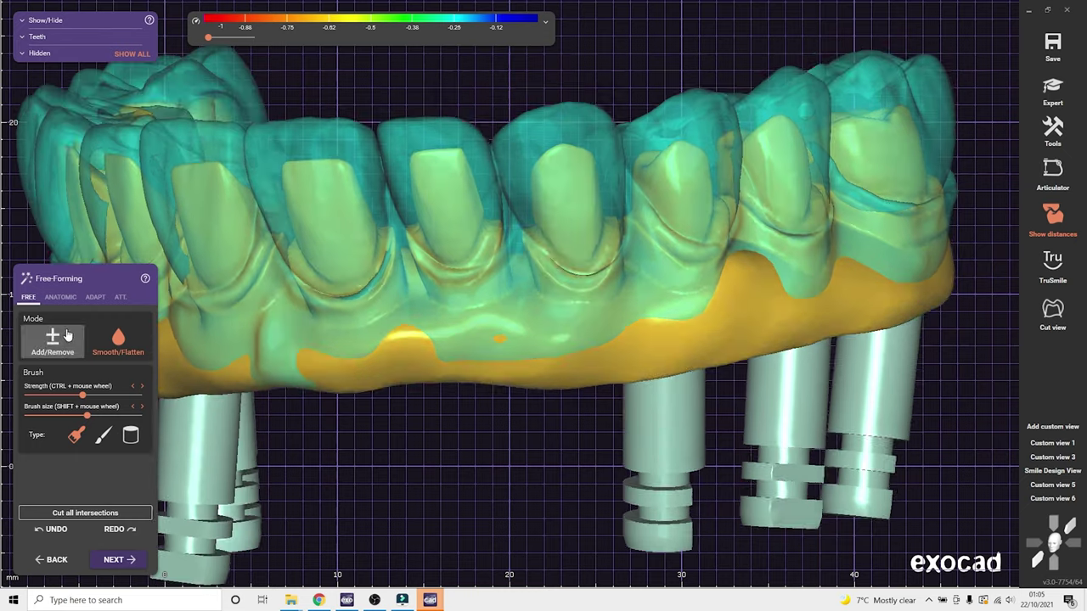
# Rework the buccal gingival surface of the bridge with the add/remove brush against the overlaid pre-op scan
pyautogui.click(52, 339)
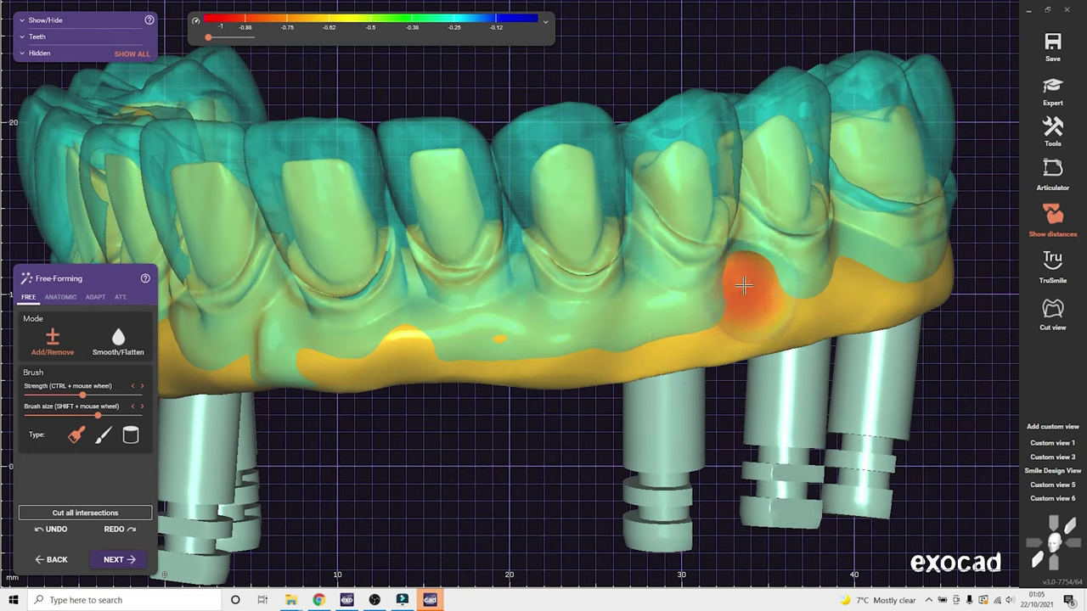
pyautogui.moveTo(746, 399); pyautogui.dragTo(404, 378, button='right')
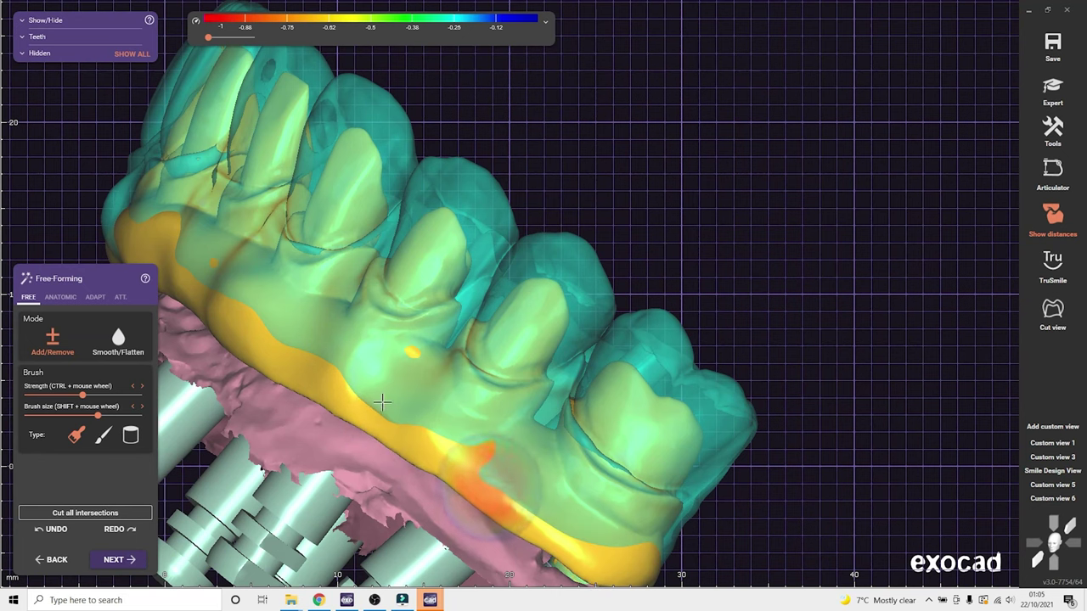
pyautogui.moveTo(245, 351); pyautogui.dragTo(381, 428, button='right')
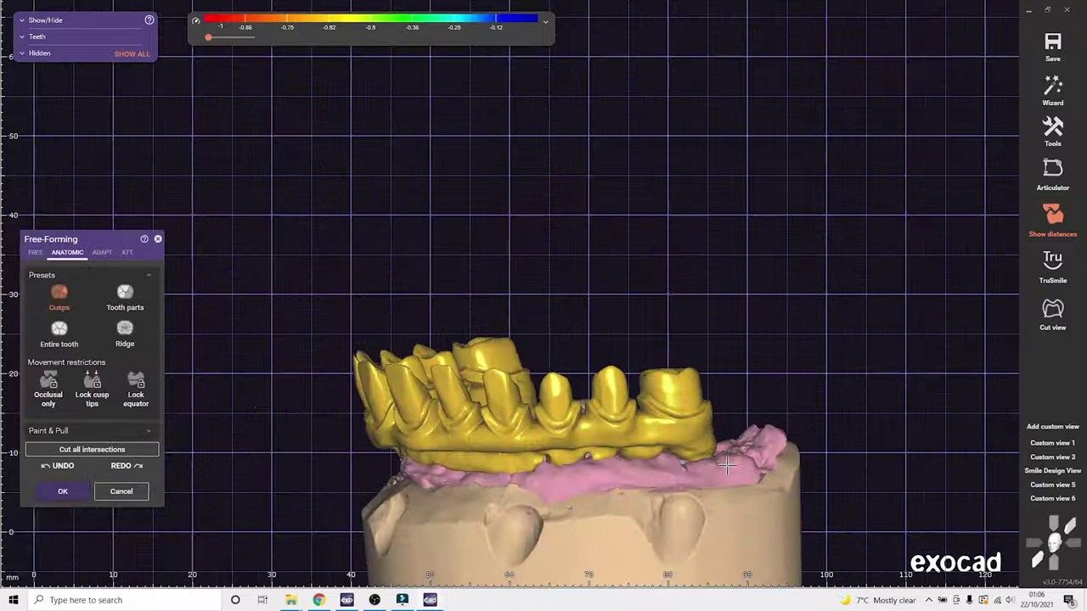
# Hide the jaw model and gingiva scan around the free-formed bridge, and merge and save the restoration
pyautogui.scroll(3, 594, 466)
pyautogui.moveTo(510, 467); pyautogui.dragTo(382, 365, button='right')
pyautogui.press('f')
pyautogui.press('j')
pyautogui.press('g')
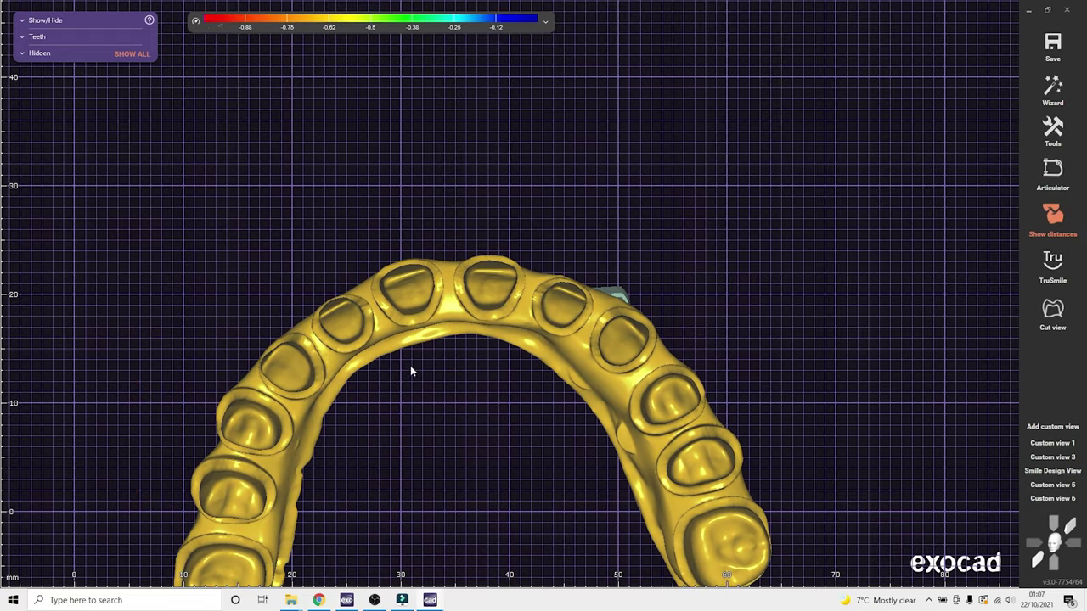
pyautogui.click(747, 540)
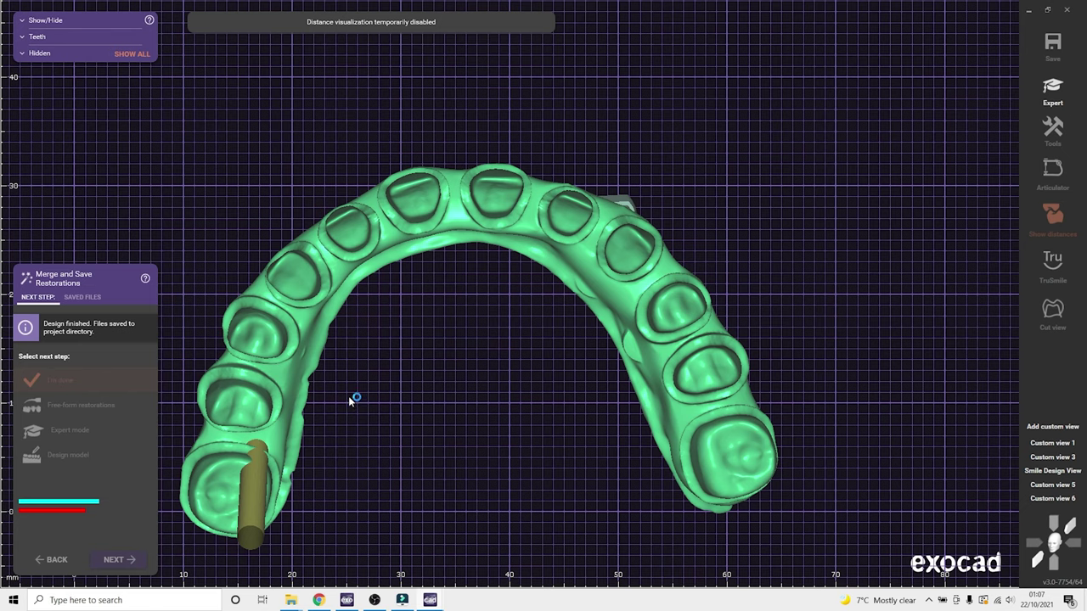
pyautogui.moveTo(380, 370); pyautogui.dragTo(479, 315, button='middle')
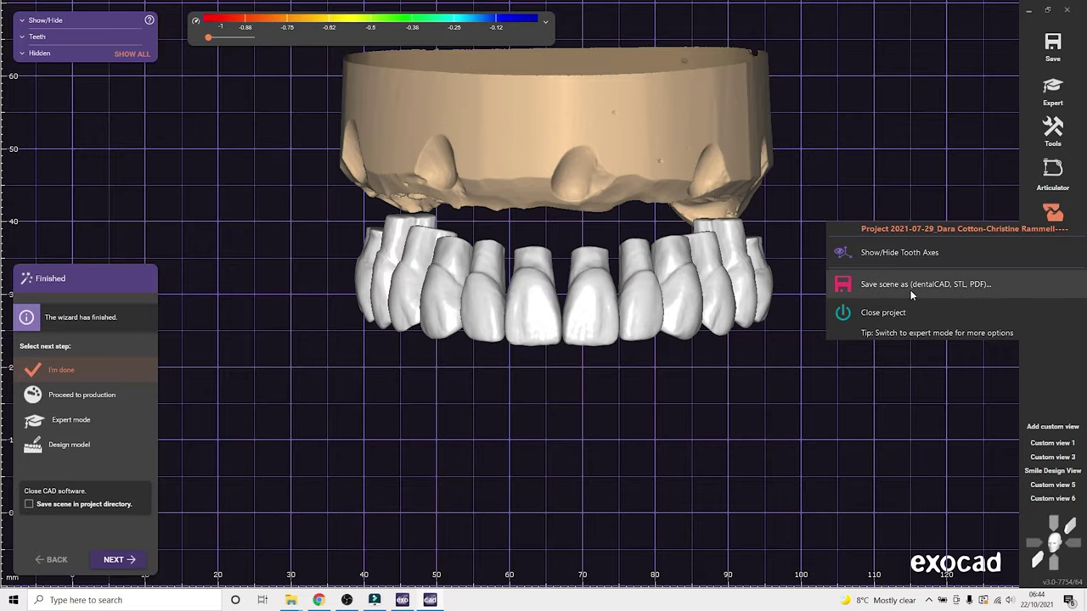
# Save the scene with the jaw model and tooth cores as a plain STL file named Teeth in the stls folder
pyautogui.click(910, 290)
pyautogui.write('Teeth')
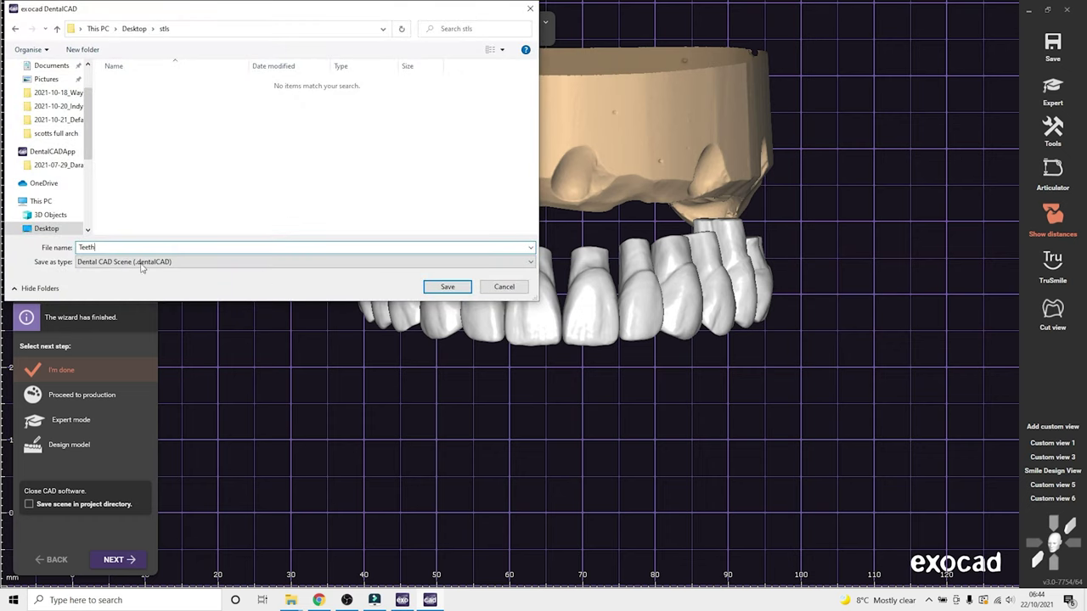
pyautogui.click(142, 263)
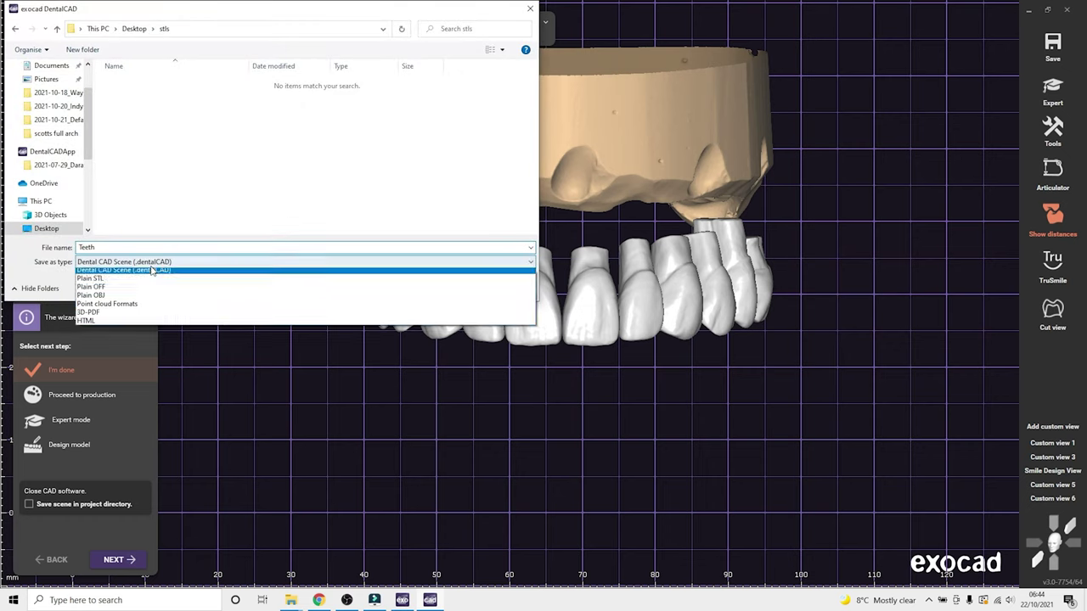
pyautogui.click(142, 281)
pyautogui.click(446, 286)
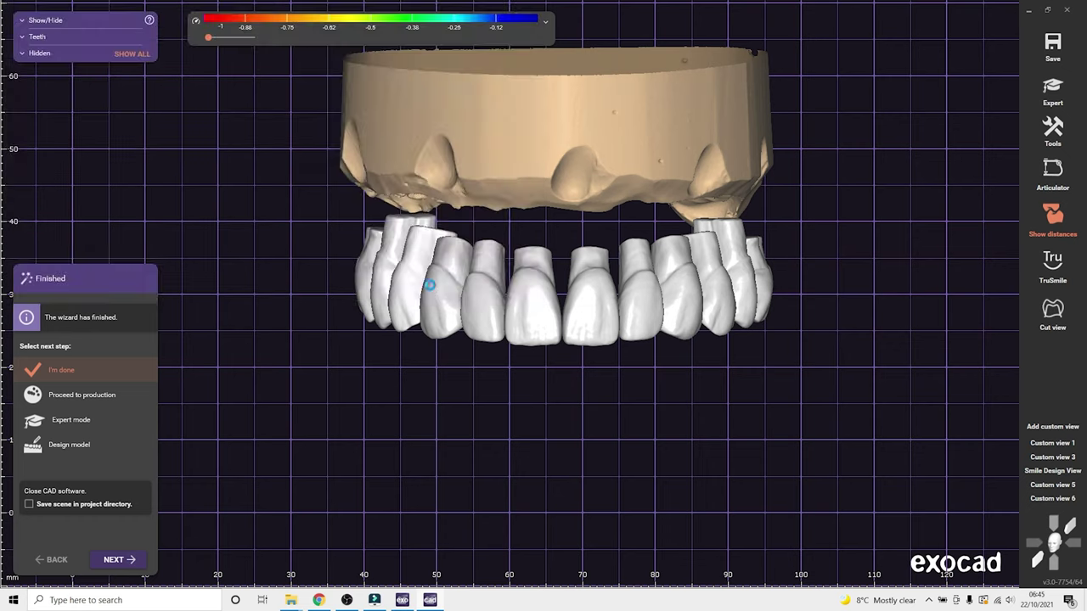
pyautogui.click(492, 353)
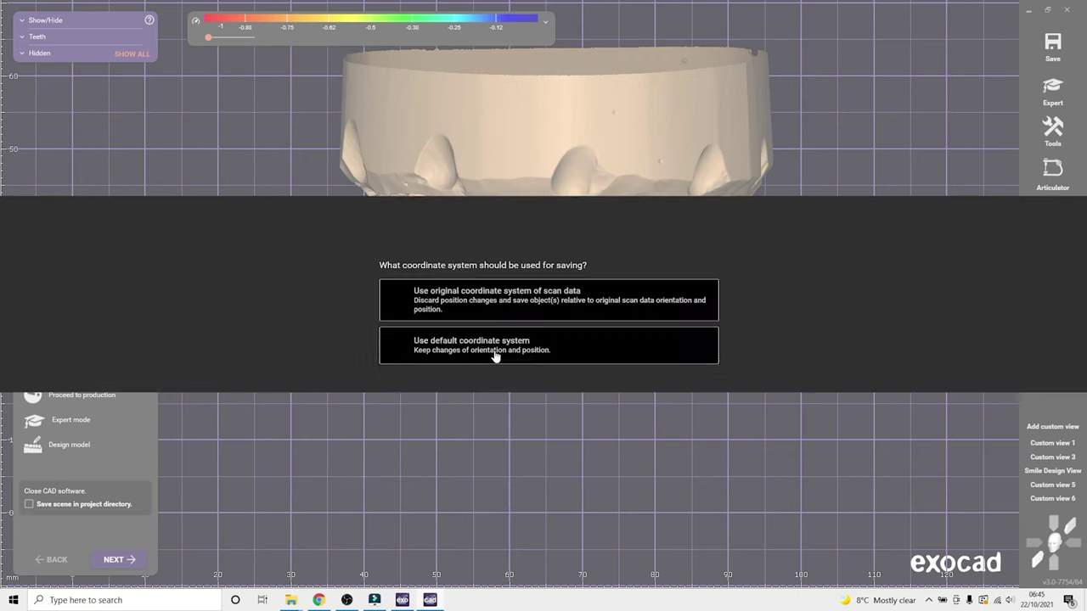
pyautogui.click(485, 325)
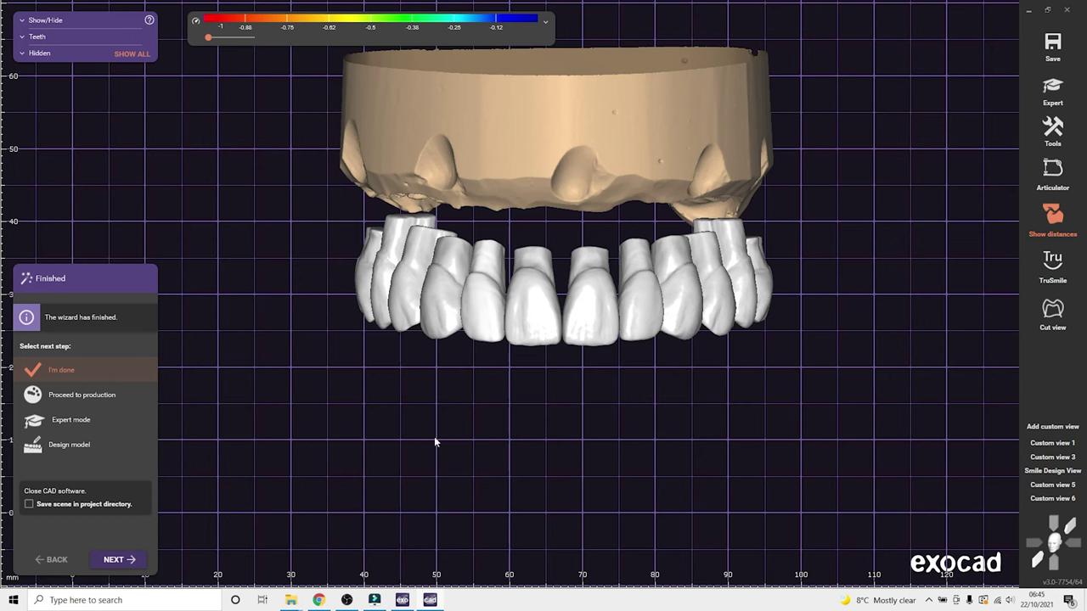
# Switch to the exocad project database, load the "crowns, bar scan final" project and rename it "bar scan final crowns"
pyautogui.click(404, 600)
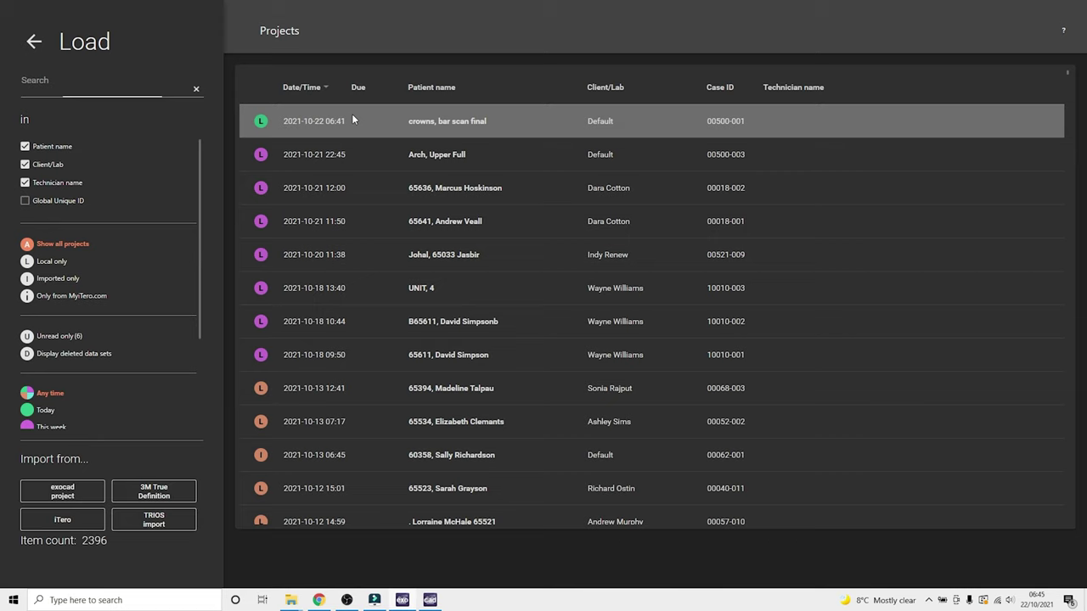
pyautogui.click(352, 119)
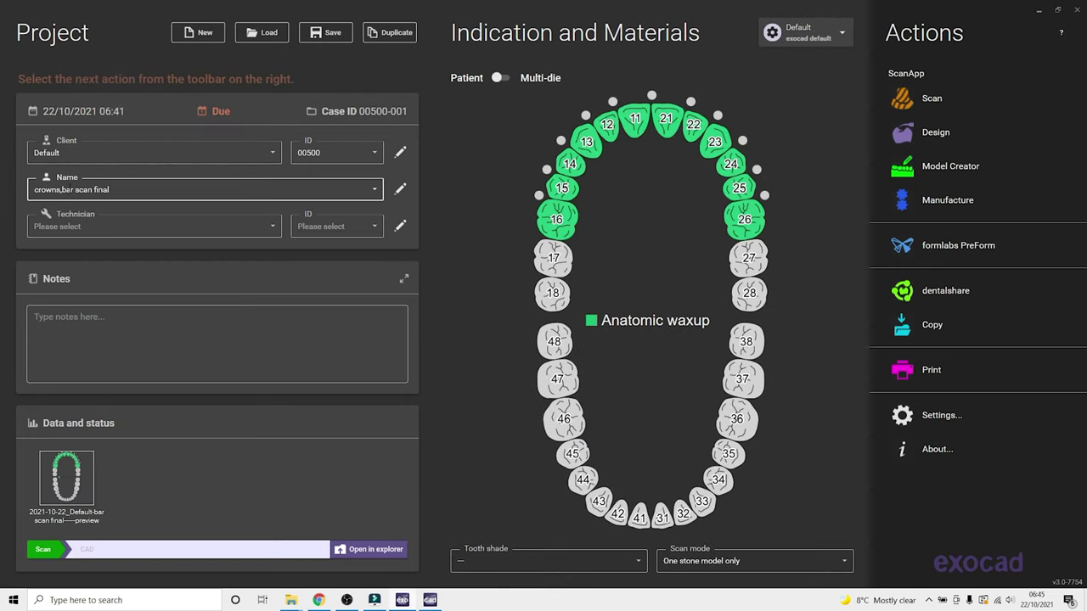
pyautogui.moveTo(112, 189); pyautogui.dragTo(3, 195)
pyautogui.click(61, 189)
pyautogui.click(60, 189)
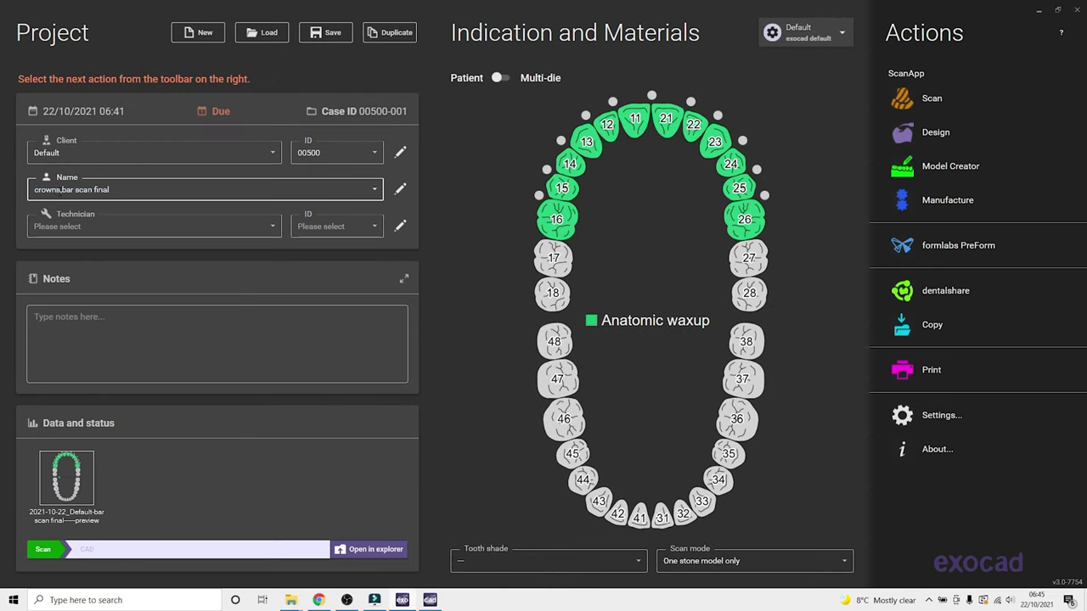
pyautogui.press('BackSpace')
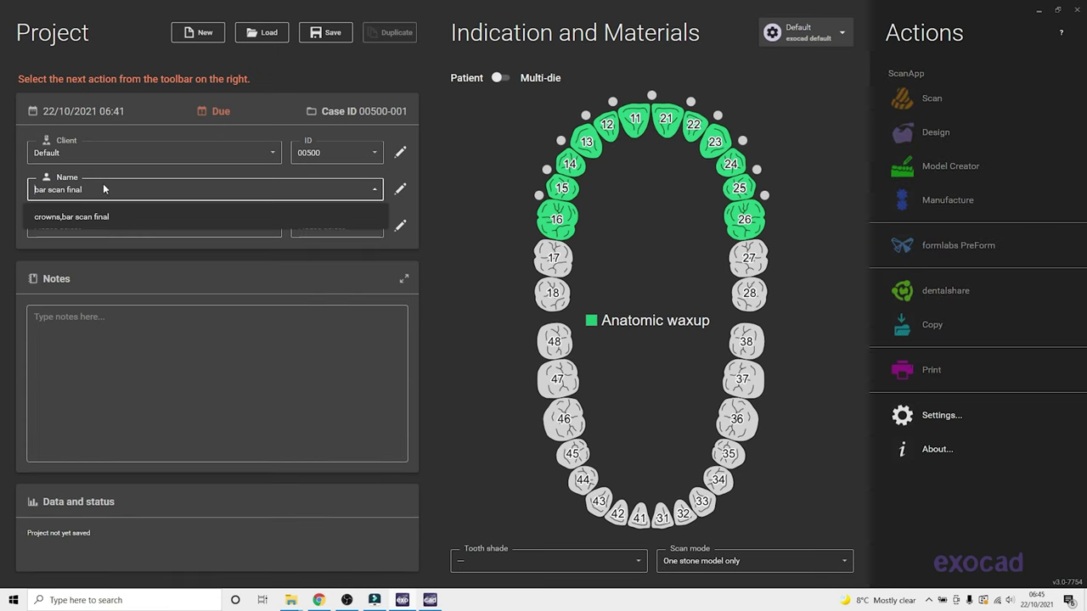
pyautogui.write('l')
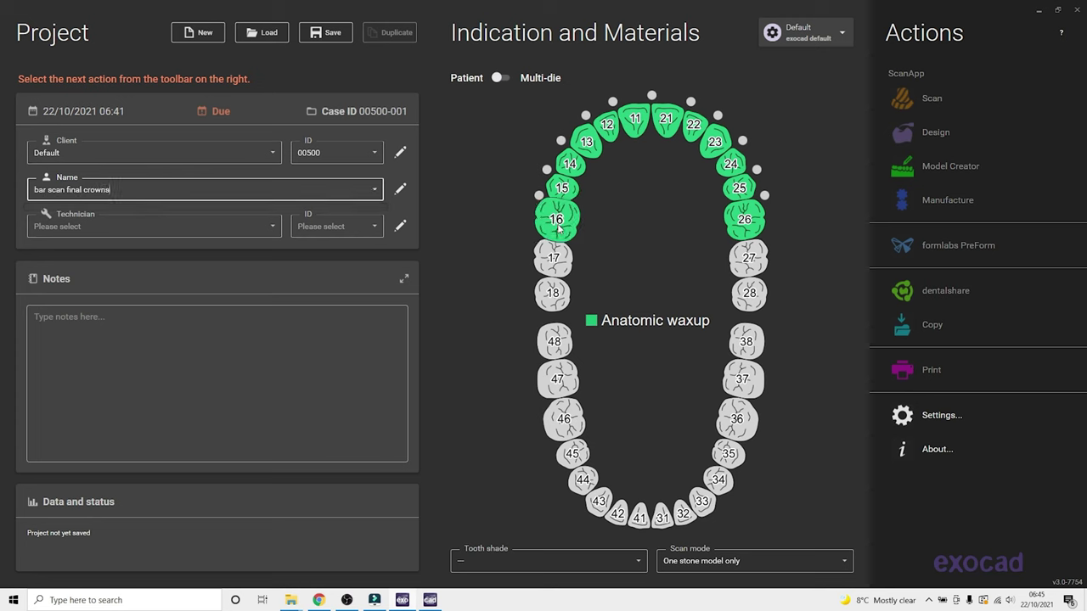
pyautogui.write(' crowns')
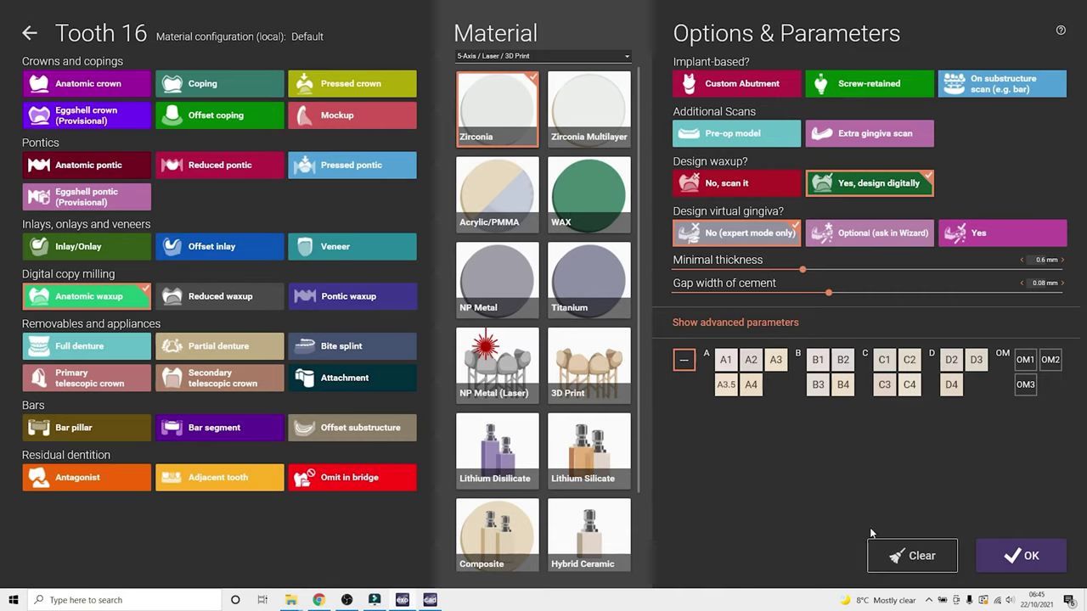
# Clear the indications on teeth 16 to 26 and reassign them as zirconia anatomic waxups, designed digitally without virtual gingiva
pyautogui.click(890, 550)
pyautogui.keyDown('shift'); pyautogui.click(740, 229); pyautogui.keyUp('shift')
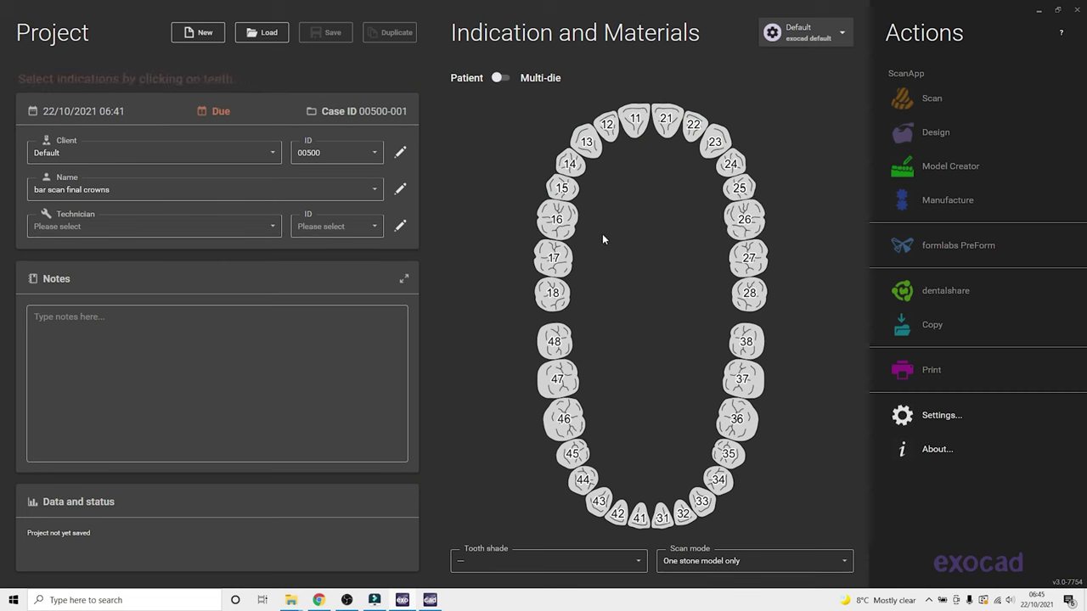
pyautogui.click(559, 230)
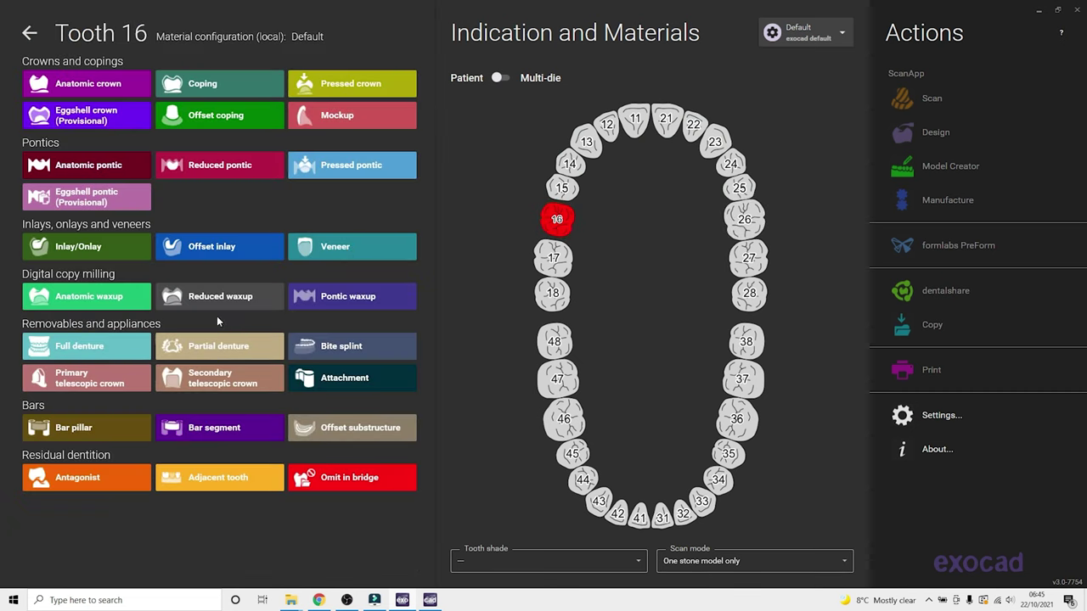
pyautogui.click(125, 298)
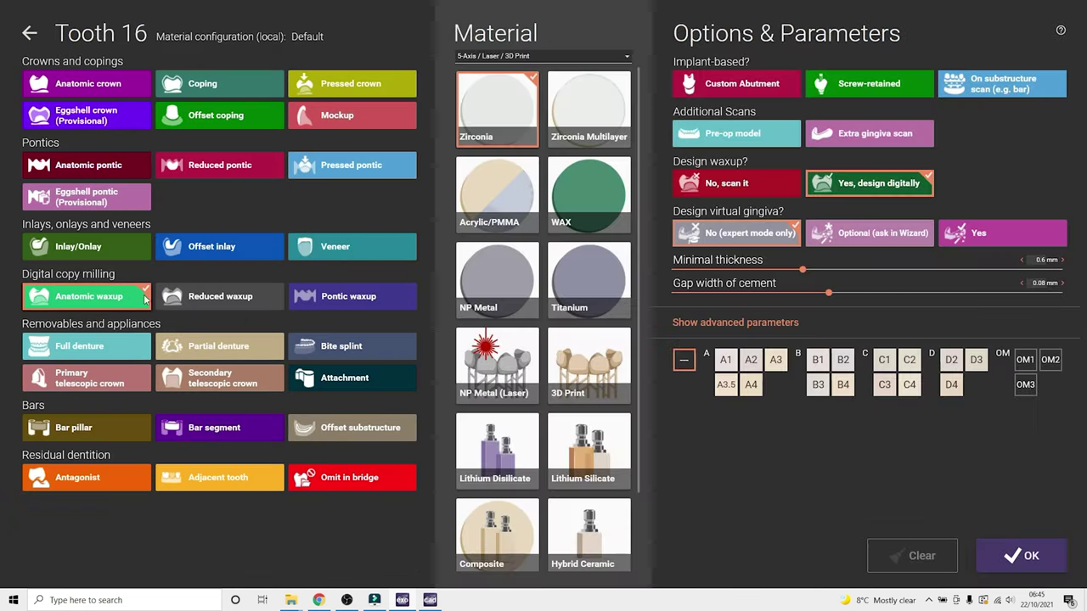
pyautogui.click(1019, 556)
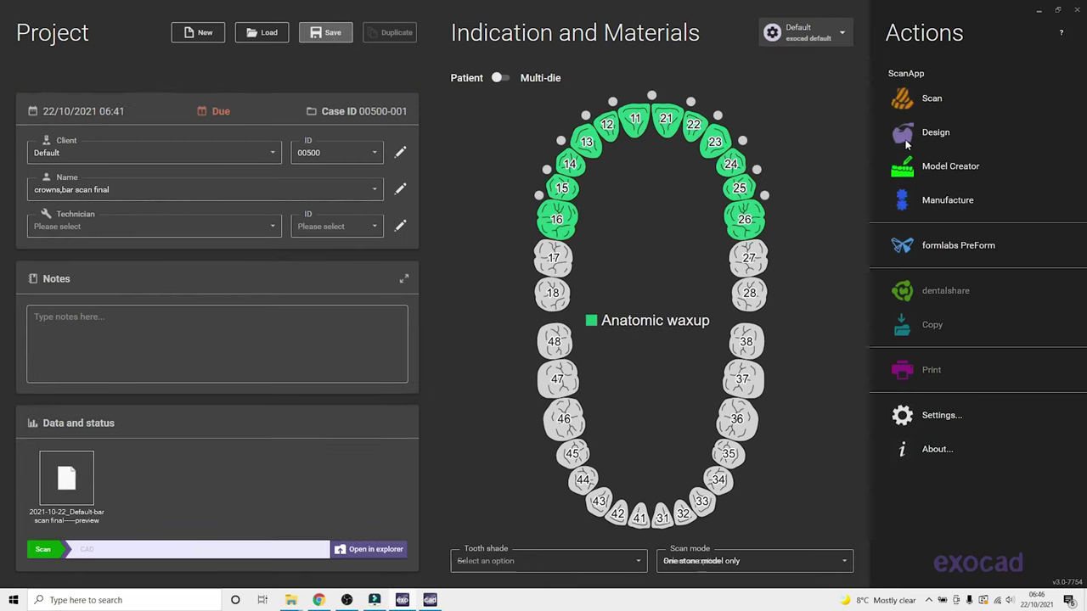
# Open the project for design and load Teeth.stl as a Waxup Scan mesh for the upper jaw
pyautogui.click(906, 143)
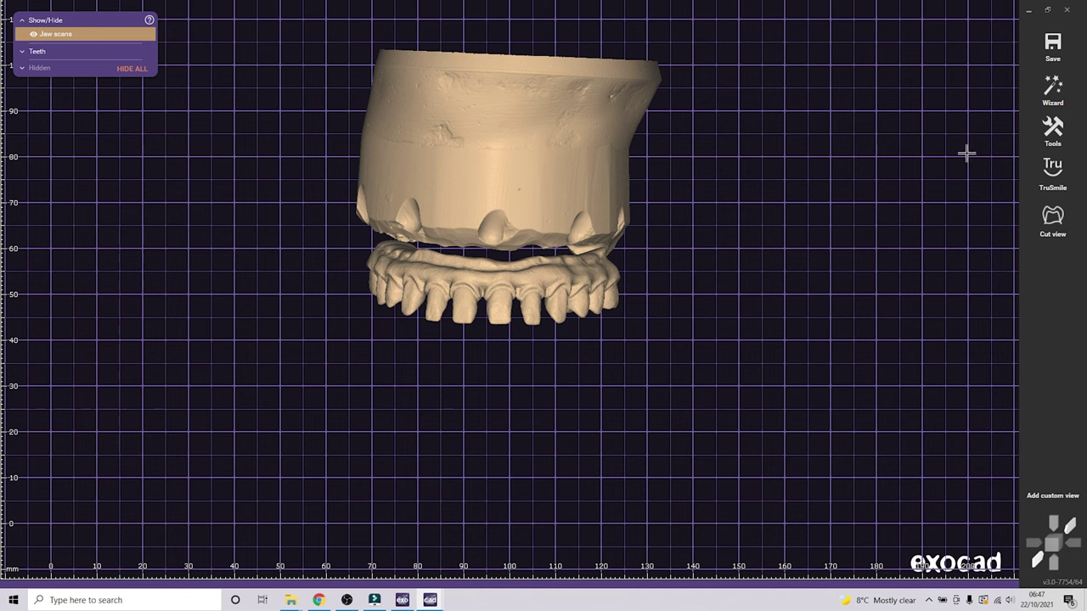
pyautogui.moveTo(607, 348); pyautogui.dragTo(441, 246, button='right')
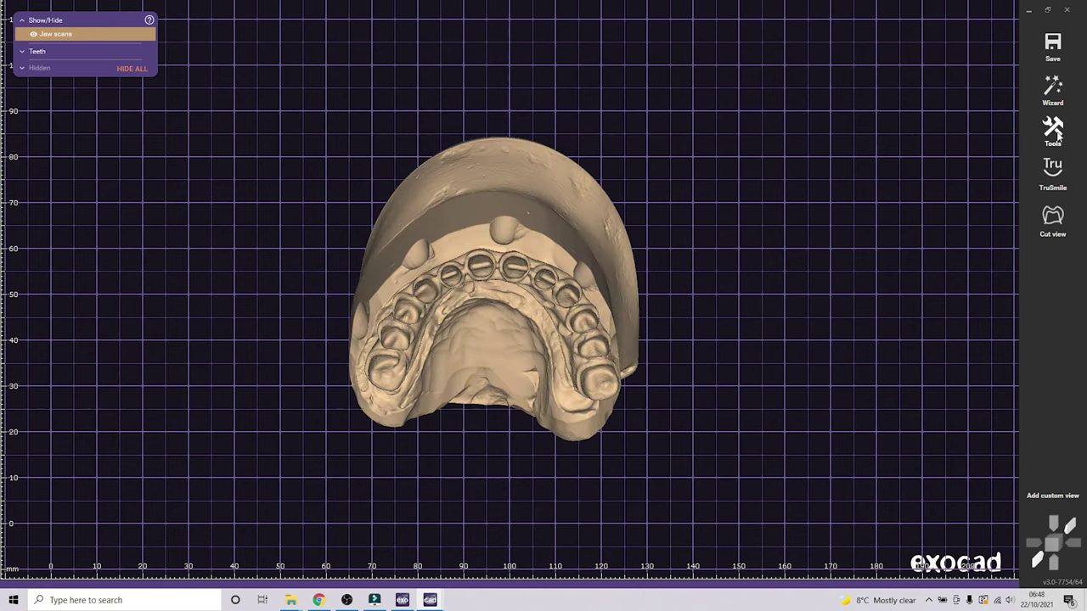
pyautogui.click(1053, 130)
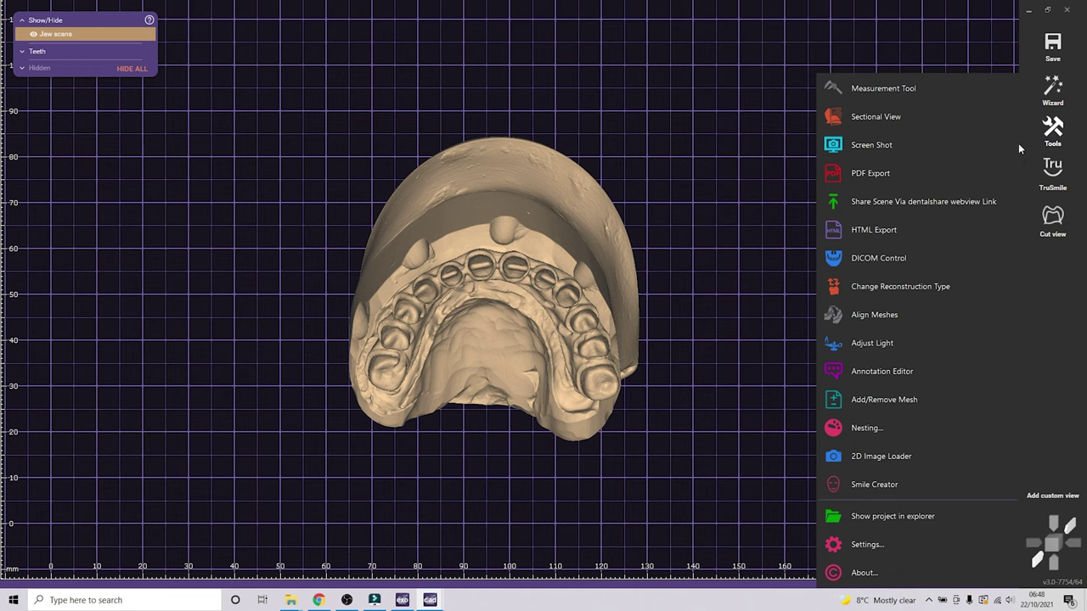
pyautogui.click(900, 398)
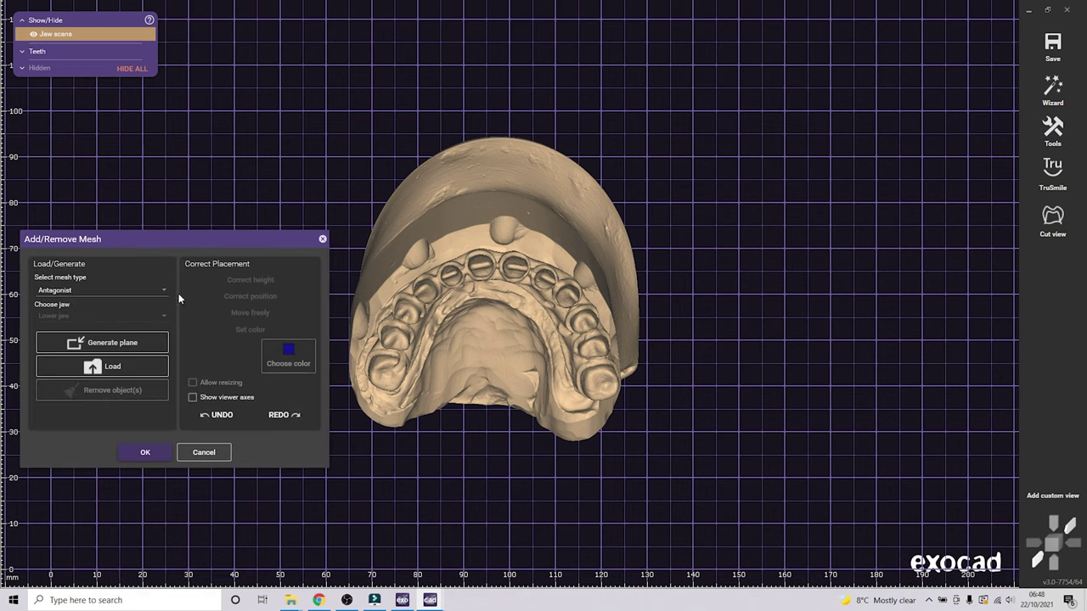
pyautogui.click(162, 290)
pyautogui.click(107, 381)
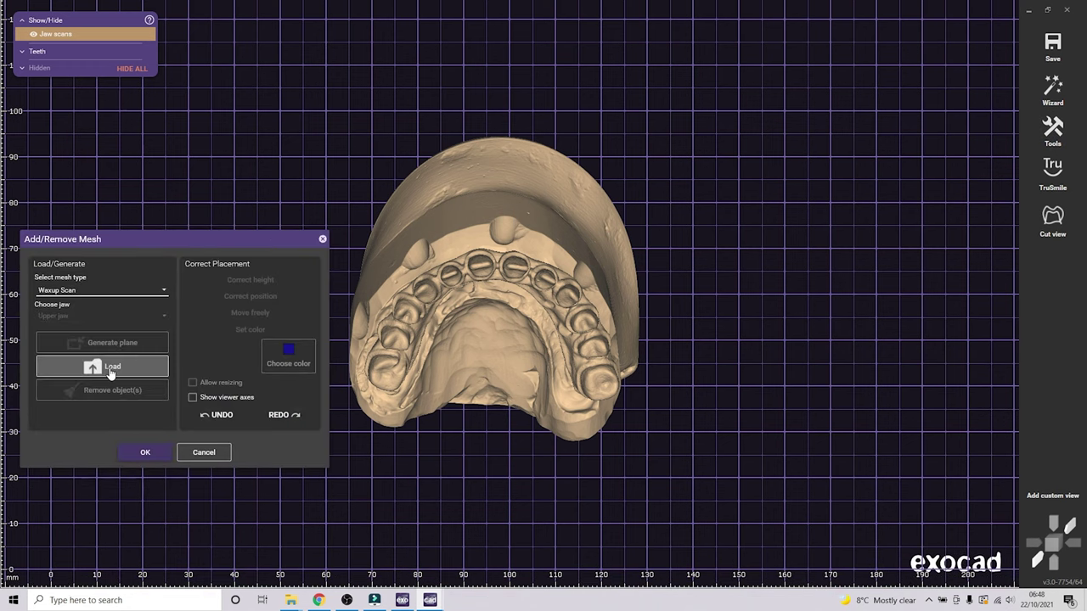
pyautogui.click(108, 371)
pyautogui.click(174, 323)
pyautogui.doubleClick(174, 323)
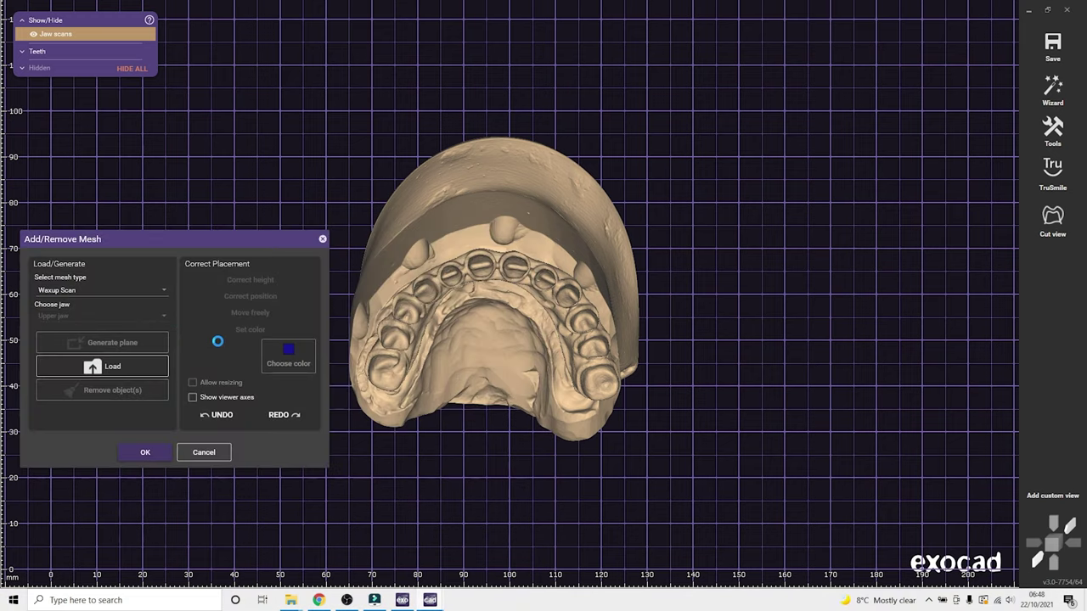
pyautogui.moveTo(409, 321); pyautogui.dragTo(454, 429, button='right')
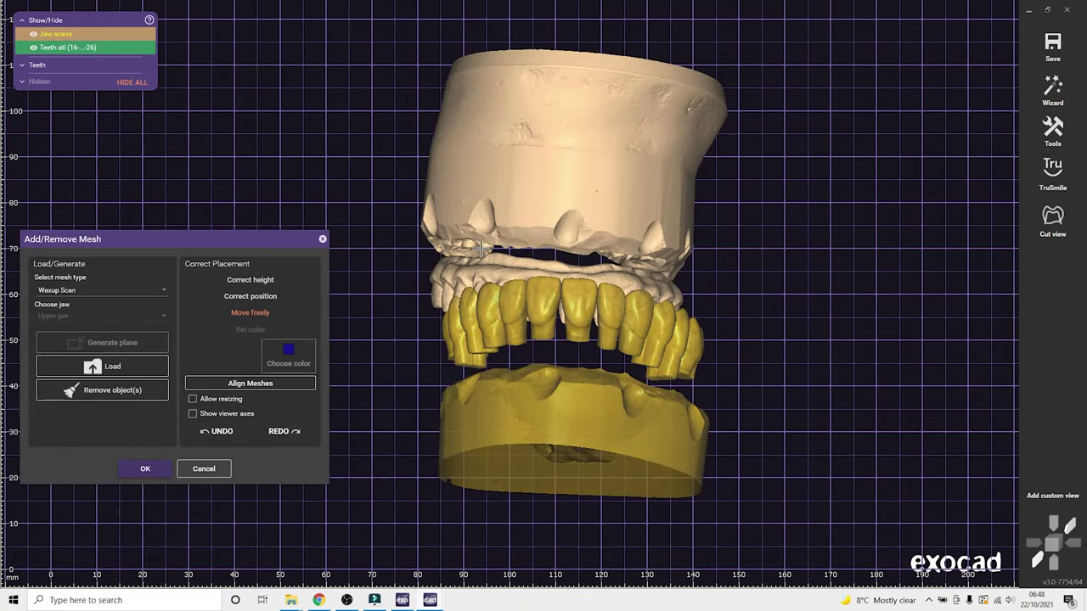
# Reposition the waxup scan below the jaw scan and start Align Meshes with matching points on two notches of both model bases
pyautogui.keyDown('ctrl'); pyautogui.moveTo(492, 417); pyautogui.dragTo(516, 408); pyautogui.keyUp('ctrl')
pyautogui.click(250, 383)
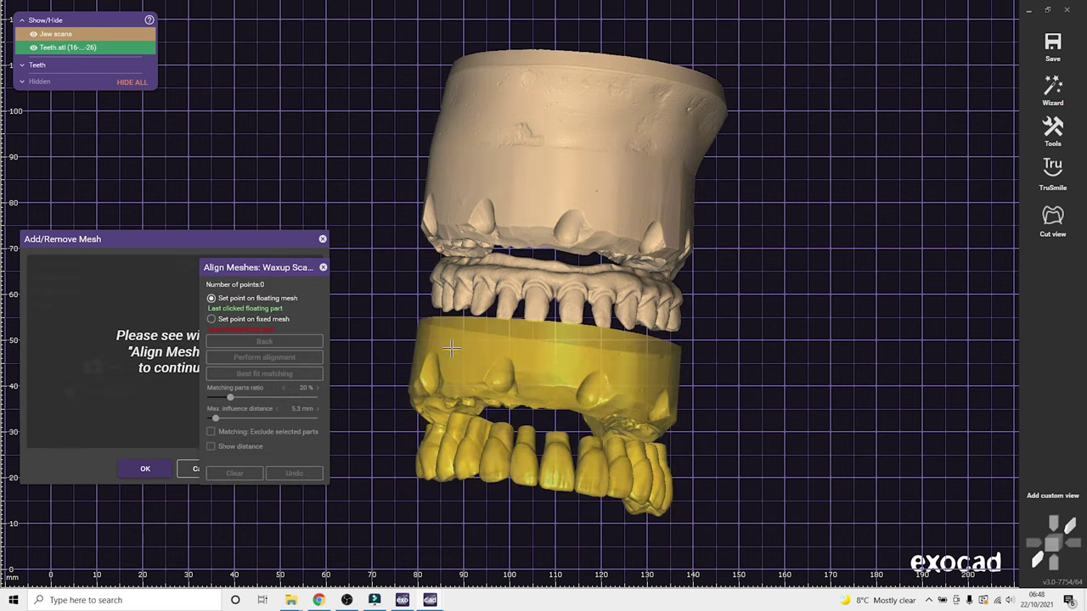
pyautogui.click(532, 378)
pyautogui.click(466, 225)
pyautogui.click(626, 375)
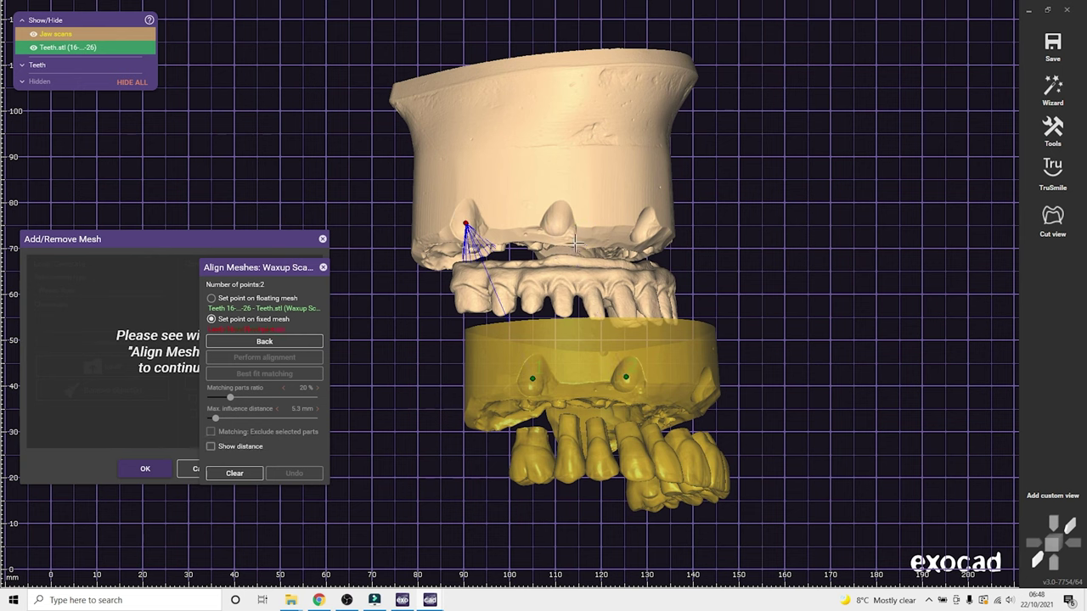
pyautogui.click(558, 220)
# Set further matching alignment points on the remaining base notches of the waxup scan and the jaw scan
pyautogui.moveTo(718, 299); pyautogui.dragTo(584, 346, button='right')
pyautogui.click(610, 375)
pyautogui.click(578, 224)
pyautogui.click(582, 410)
pyautogui.click(578, 245)
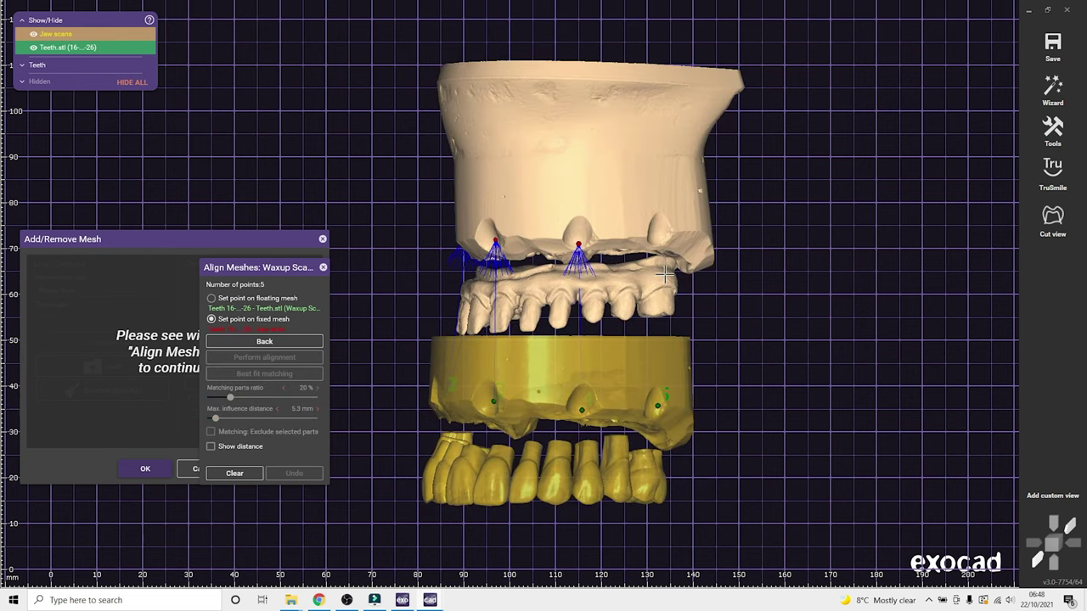
pyautogui.click(662, 236)
# Perform the mesh alignment and accept the waxup scan's new placement on the jaw scan
pyautogui.click(302, 360)
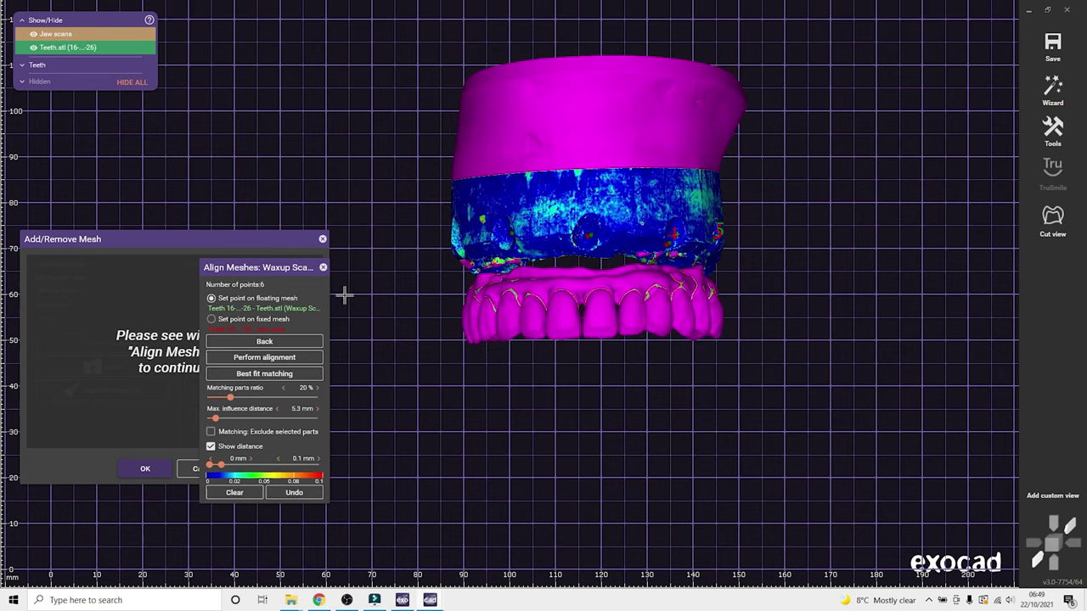
pyautogui.click(323, 267)
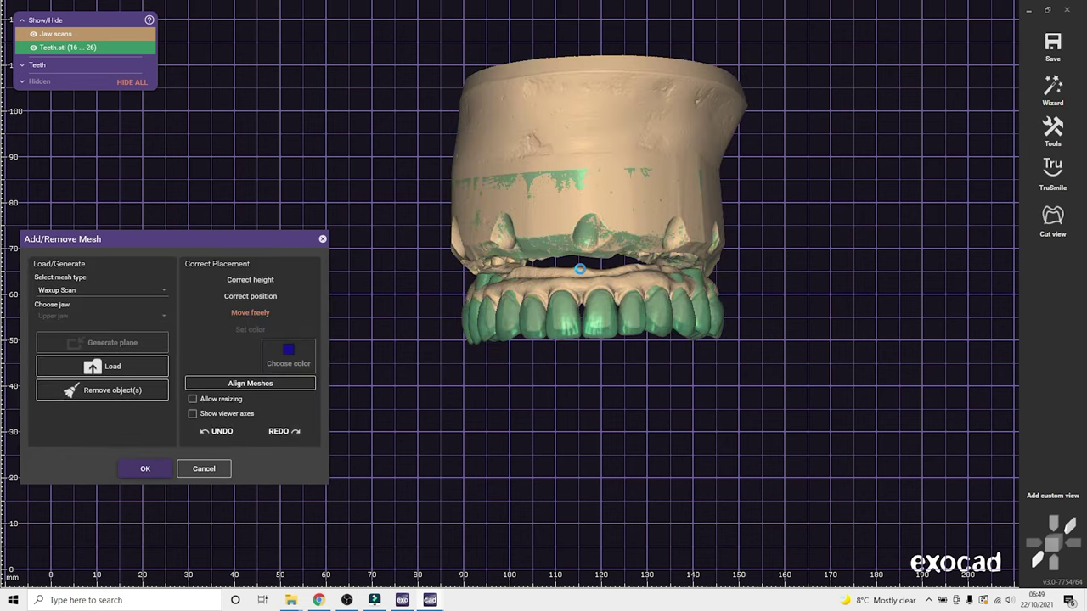
pyautogui.click(158, 464)
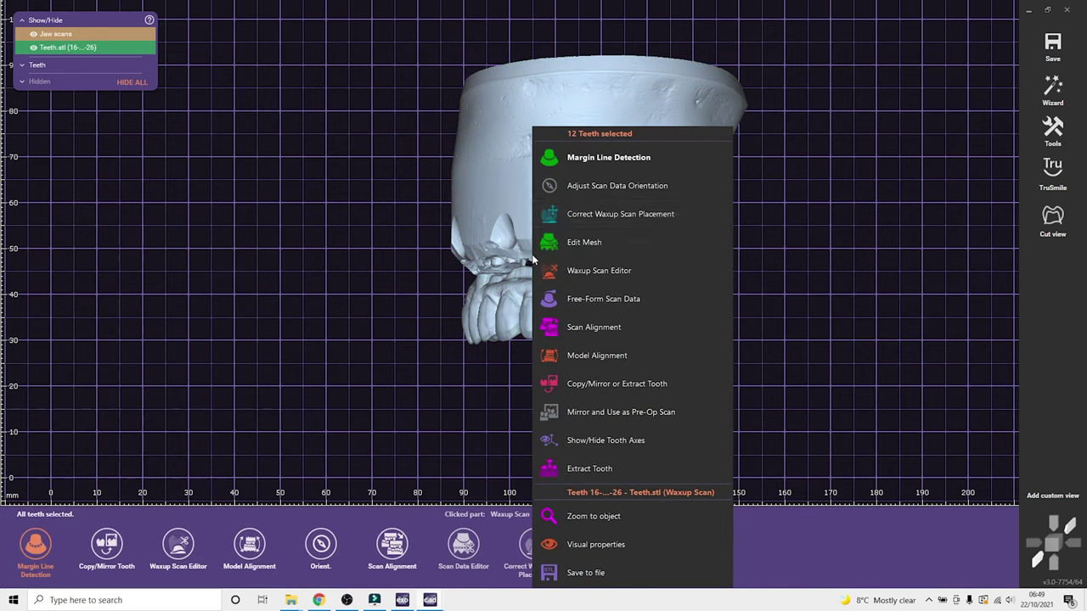
# Edit the Teeth.stl mesh by selecting all the teeth by surface component and cropping away the model base
pyautogui.click(586, 242)
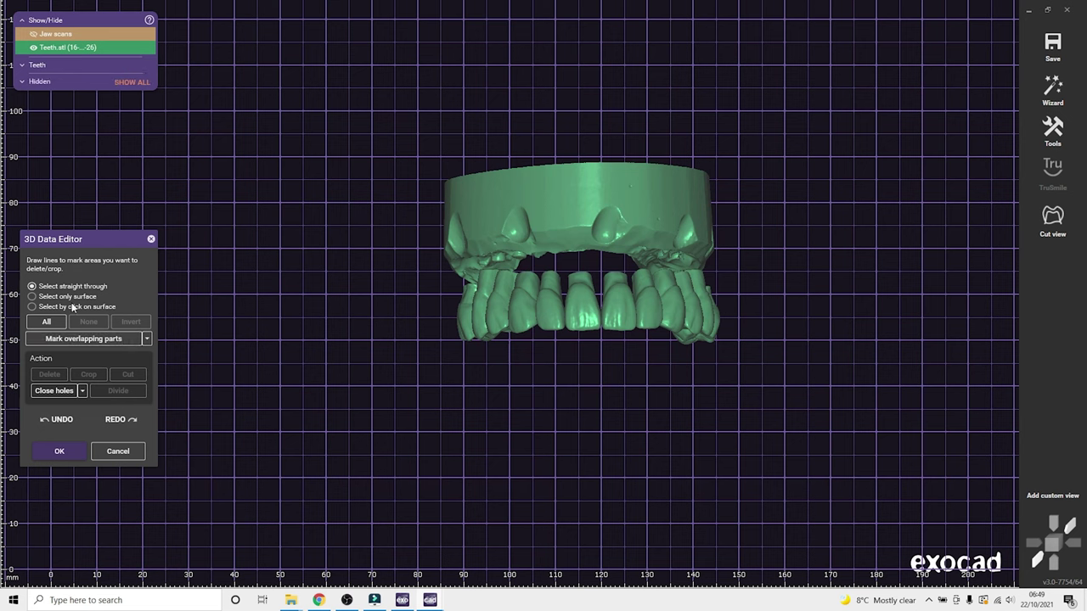
pyautogui.click(71, 306)
pyautogui.click(490, 316)
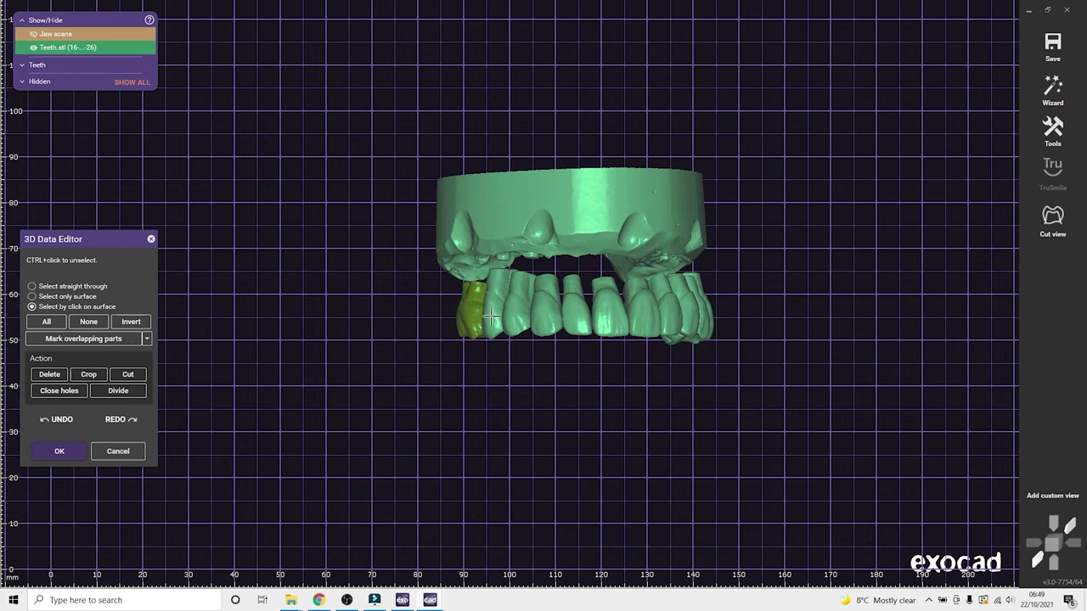
pyautogui.click(609, 314)
pyautogui.click(620, 316)
pyautogui.moveTo(643, 311); pyautogui.dragTo(677, 316, button='right')
pyautogui.click(648, 315)
pyautogui.click(658, 317)
pyautogui.click(674, 315)
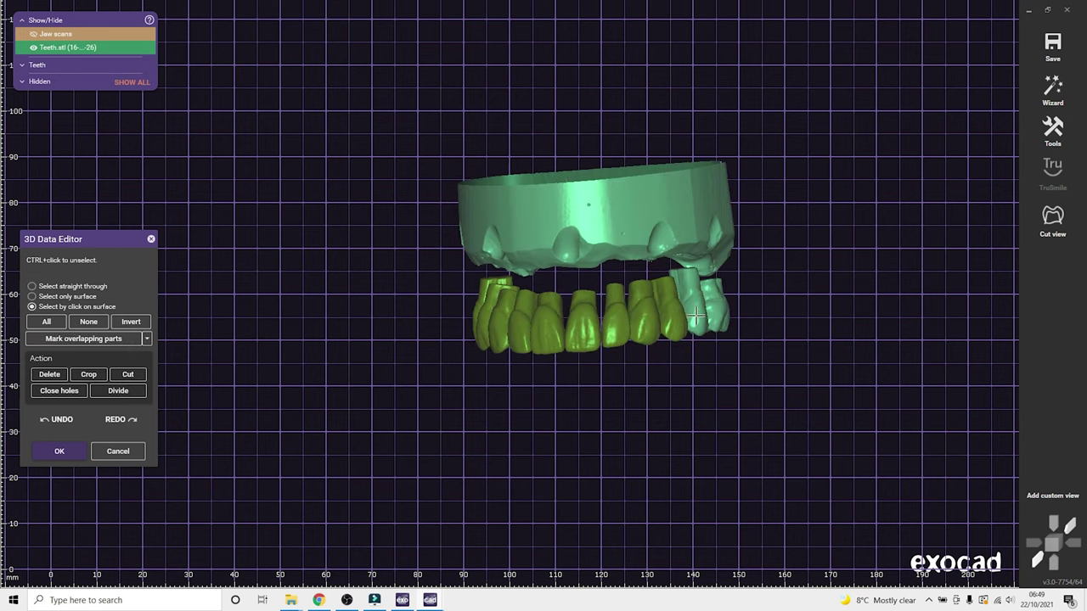
pyautogui.moveTo(696, 315); pyautogui.dragTo(715, 314)
pyautogui.click(88, 375)
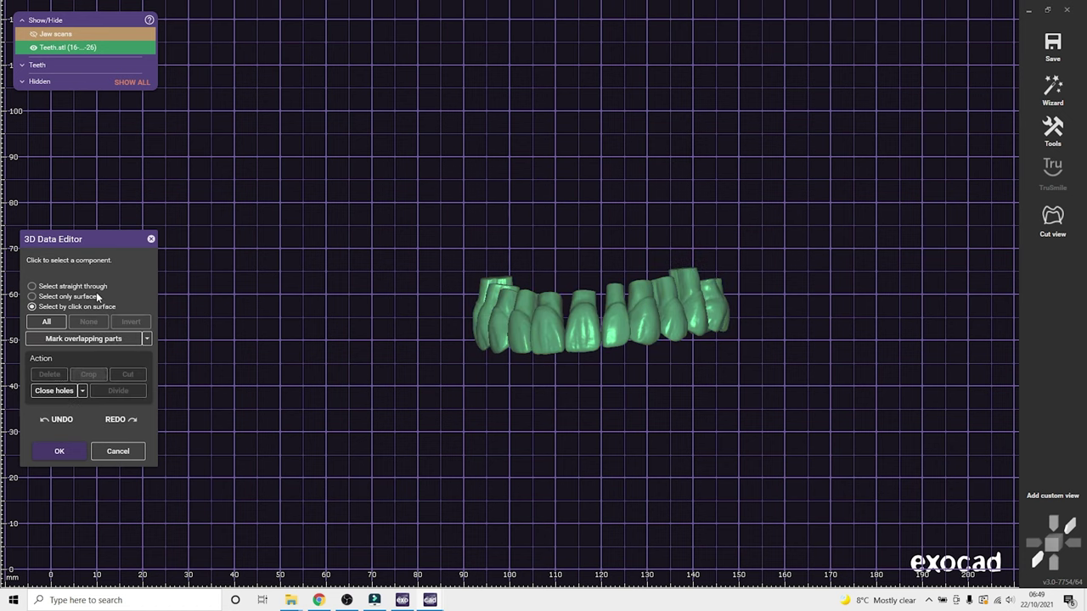
# Mark the cervical stubs of the Teeth.stl teeth with straight-through selections outlined from the side and from the front
pyautogui.moveTo(529, 318); pyautogui.dragTo(624, 316, button='right')
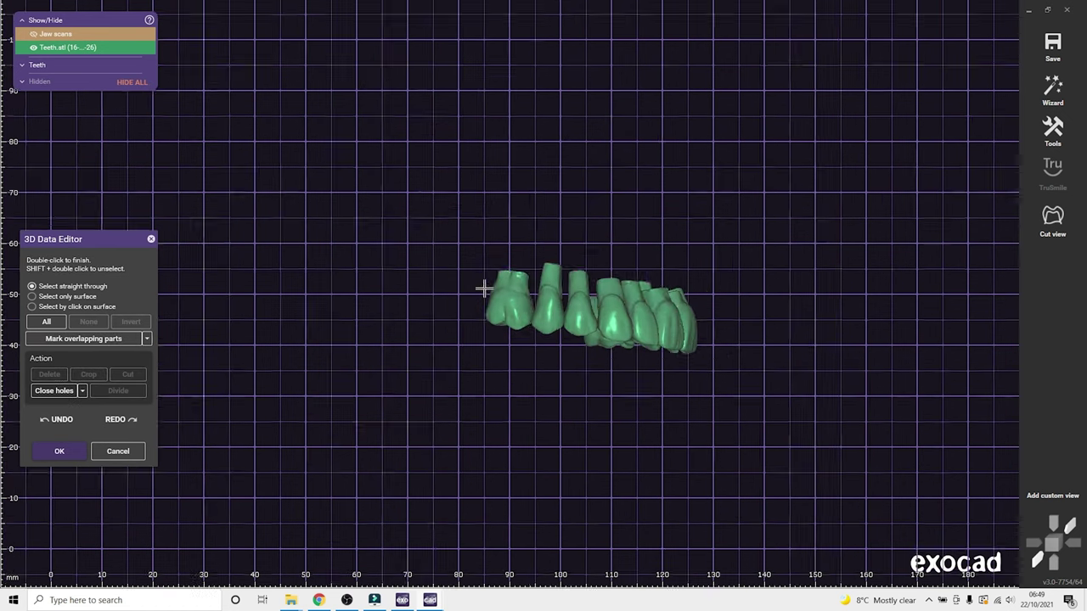
pyautogui.scroll(3, 485, 289)
pyautogui.click(480, 278)
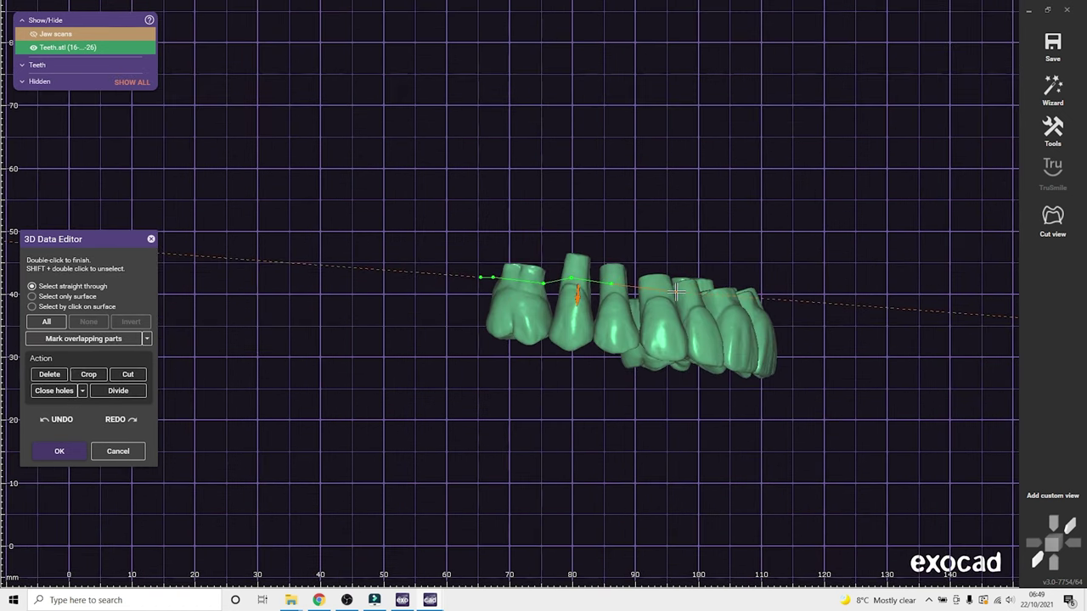
pyautogui.click(745, 297)
pyautogui.moveTo(665, 247); pyautogui.dragTo(521, 255, button='right')
pyautogui.scroll(3, 553, 248)
pyautogui.click(522, 253)
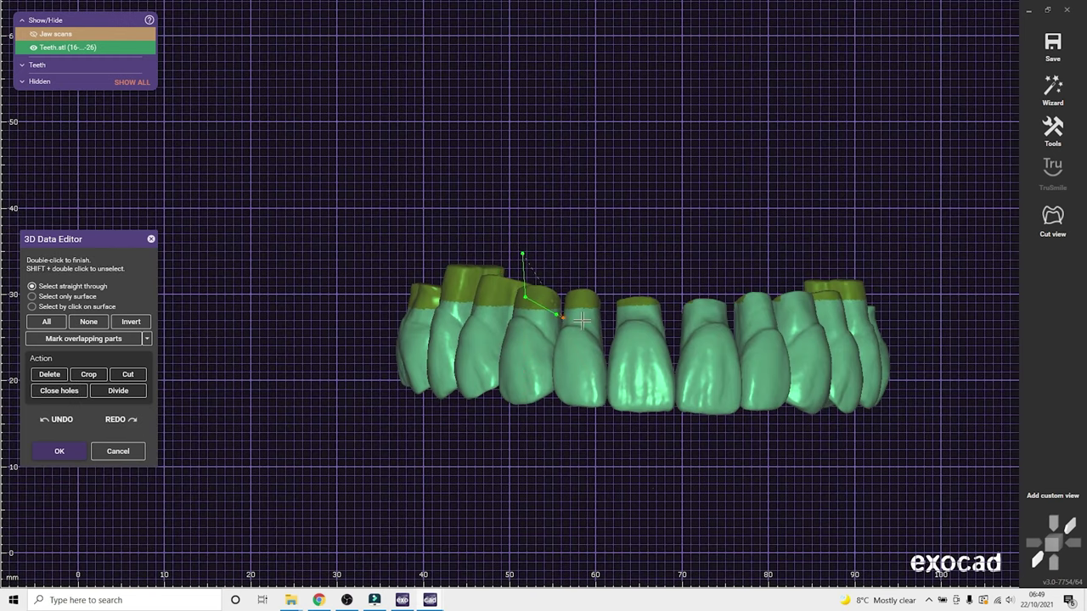
pyautogui.click(839, 310)
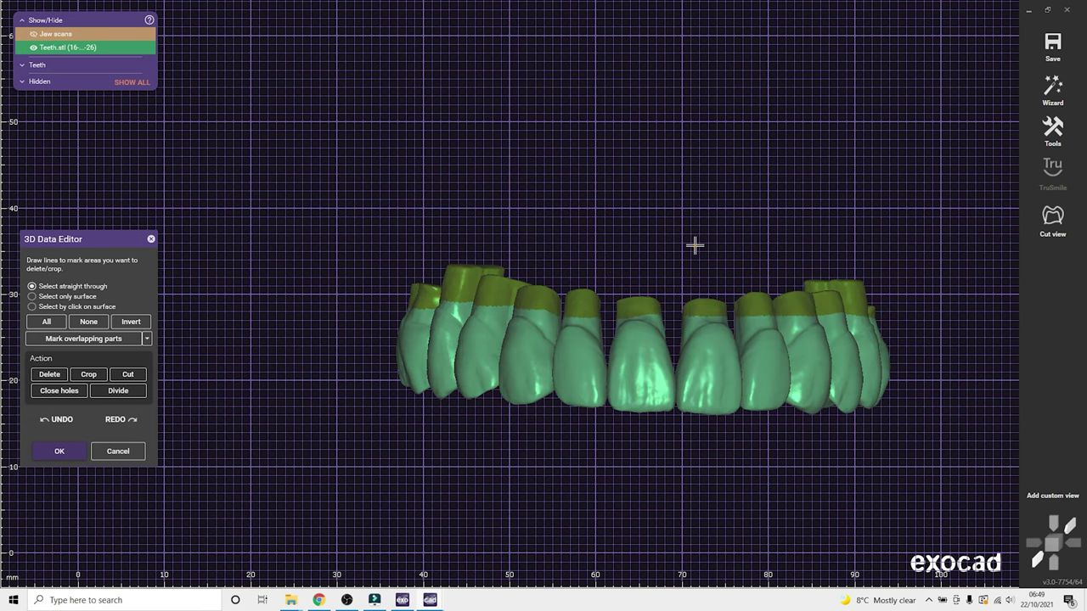
# Mark the remaining cervical stubs on the other side of the arch, delete all marked areas and accept the mesh edit
pyautogui.moveTo(695, 245); pyautogui.dragTo(645, 268, button='right')
pyautogui.click(658, 309)
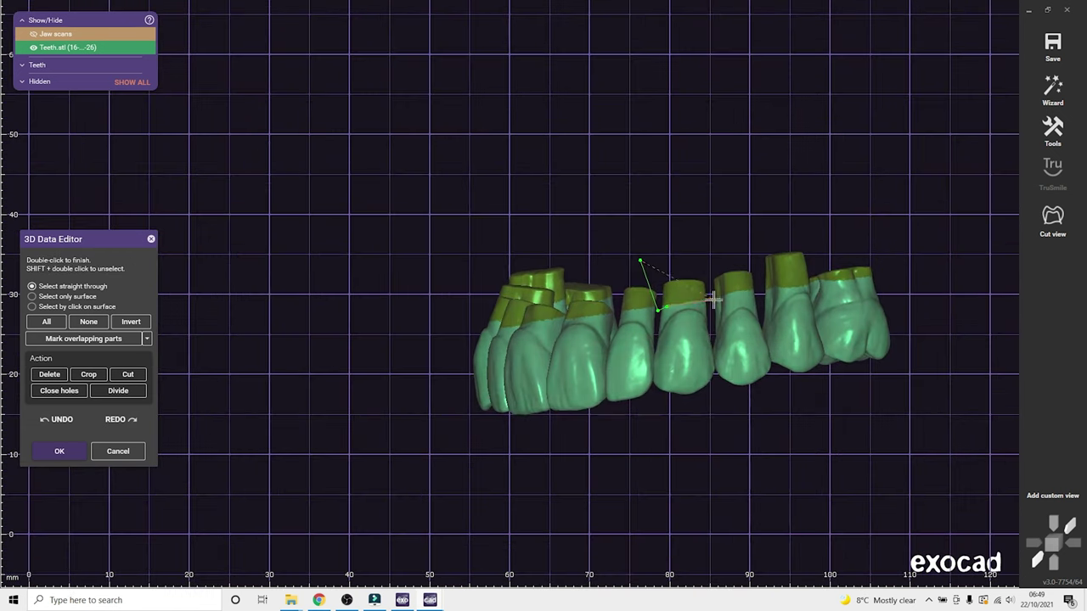
pyautogui.click(714, 300)
pyautogui.click(910, 288)
pyautogui.click(920, 208)
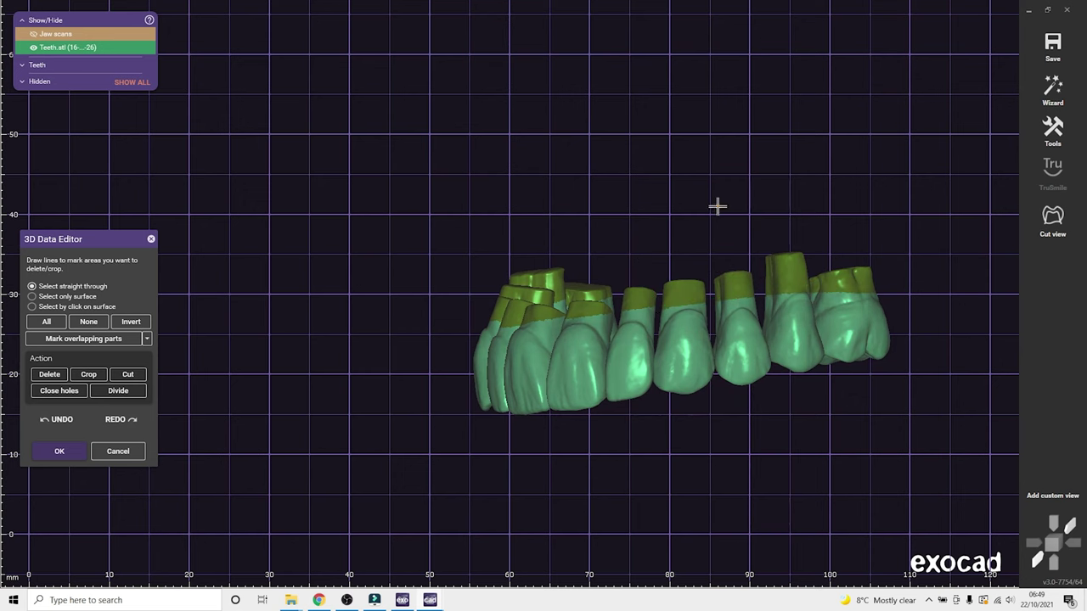
pyautogui.press('Delete')
pyautogui.moveTo(722, 450); pyautogui.dragTo(528, 241, button='right')
pyautogui.click(37, 455)
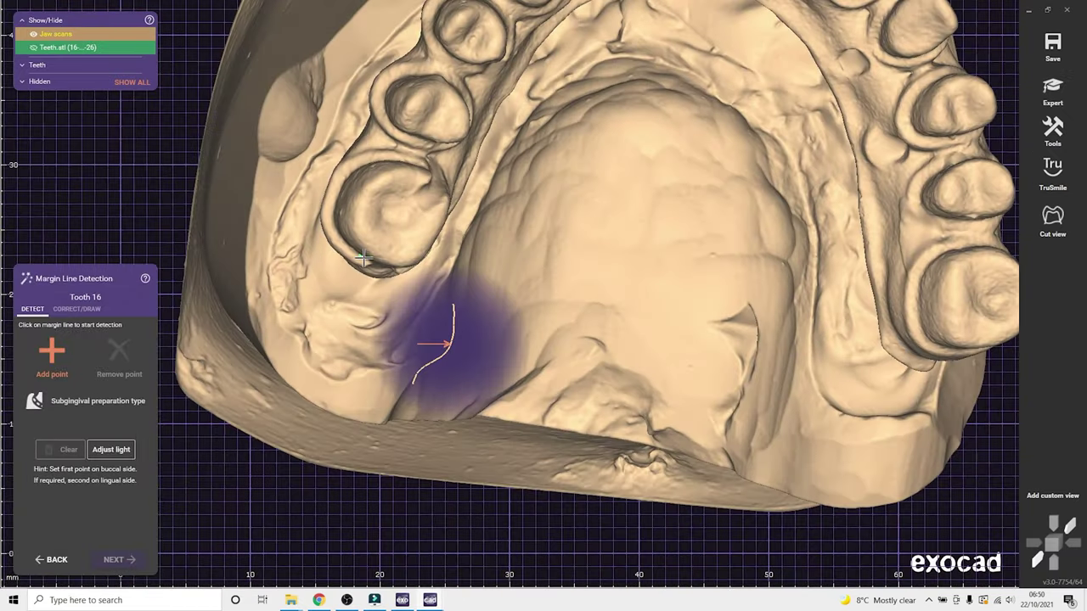
# Draw the margin line of tooth 16 manually around its preparation on the jaw scan with magnetic line drawing
pyautogui.scroll(1, 364, 257)
pyautogui.click(95, 311)
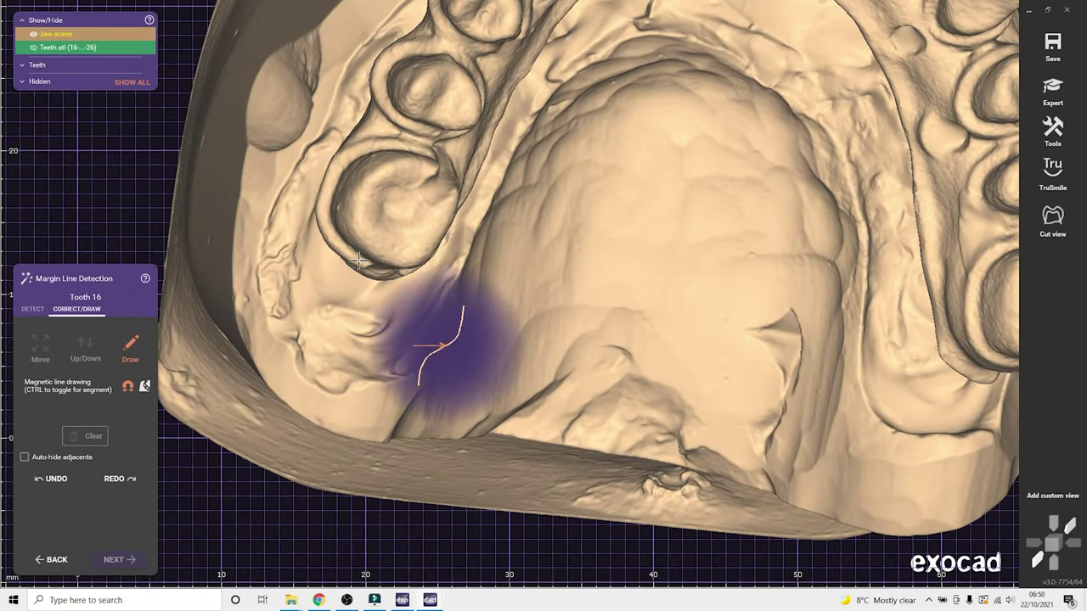
pyautogui.click(354, 262)
pyautogui.scroll(-1, 191, 76)
pyautogui.moveTo(191, 76)
pyautogui.mouseDown(button='right')
pyautogui.moveTo(393, 230)
pyautogui.moveTo(450, 212)
pyautogui.moveTo(410, 159)
pyautogui.moveTo(368, 213)
pyautogui.moveTo(362, 202)
pyautogui.mouseUp(button='right')
pyautogui.scroll(1, 410, 159)
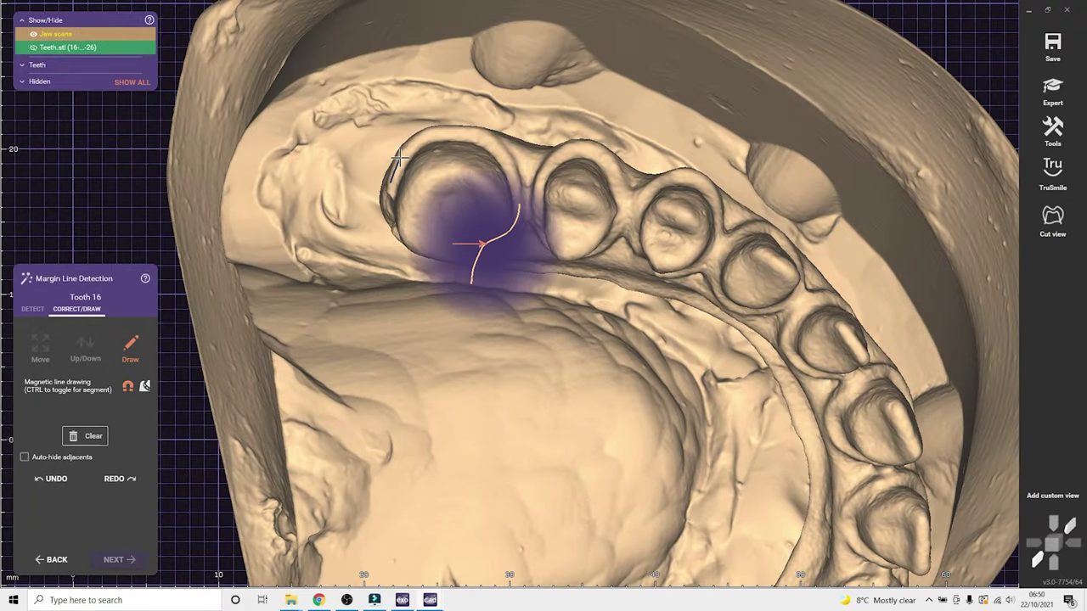
pyautogui.click(422, 134)
pyautogui.moveTo(442, 127)
pyautogui.mouseDown()
pyautogui.moveTo(500, 148)
pyautogui.moveTo(513, 194)
pyautogui.mouseUp()
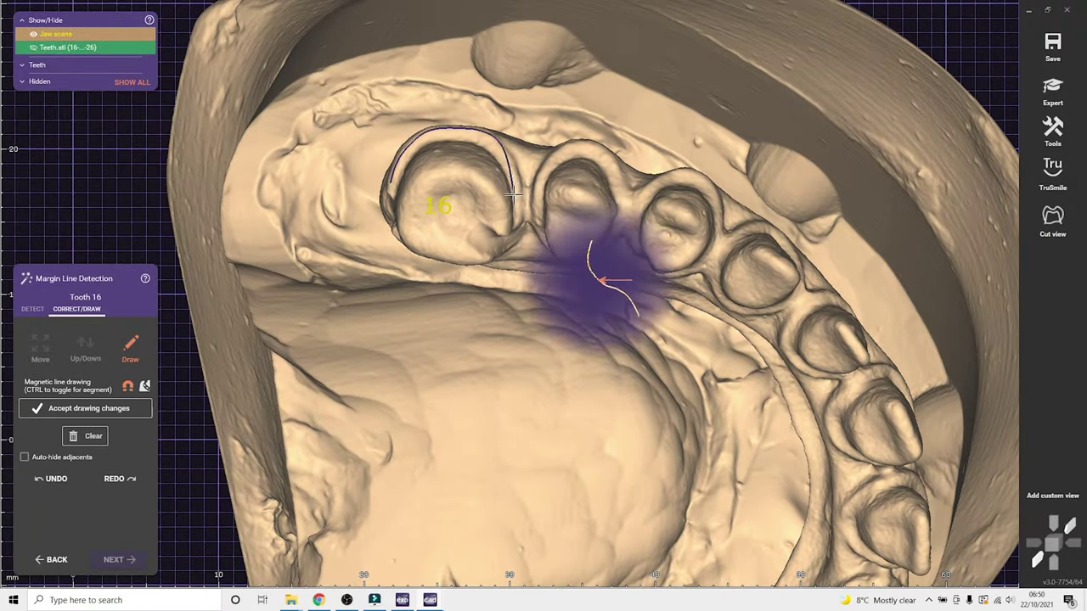
pyautogui.moveTo(518, 185); pyautogui.dragTo(509, 140, button='right')
pyautogui.moveTo(522, 196)
pyautogui.mouseDown()
pyautogui.moveTo(497, 240)
pyautogui.moveTo(427, 254)
pyautogui.mouseUp()
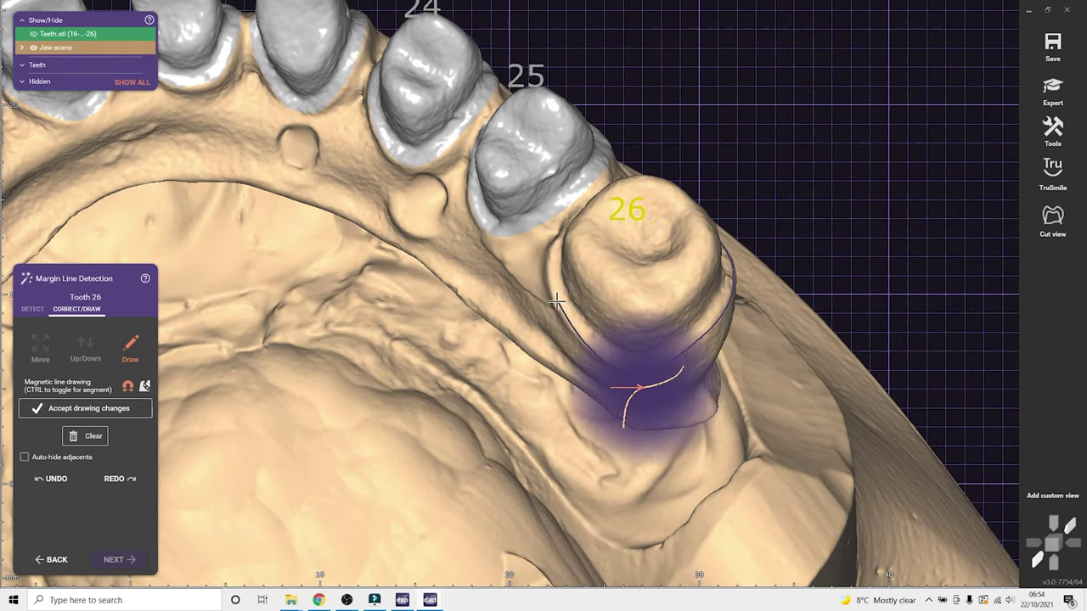
# Complete the hand-drawn margin line around tooth 26 and continue to the next design stage
pyautogui.moveTo(563, 296); pyautogui.dragTo(557, 270, button='right')
pyautogui.moveTo(556, 270)
pyautogui.mouseDown()
pyautogui.moveTo(583, 213)
pyautogui.moveTo(654, 188)
pyautogui.mouseUp()
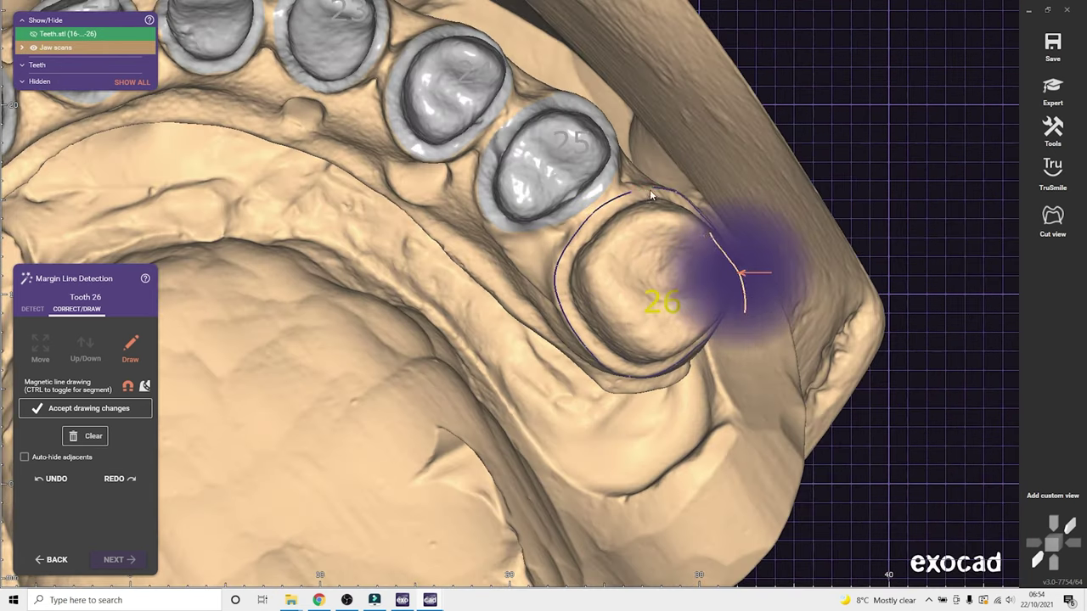
pyautogui.click(116, 559)
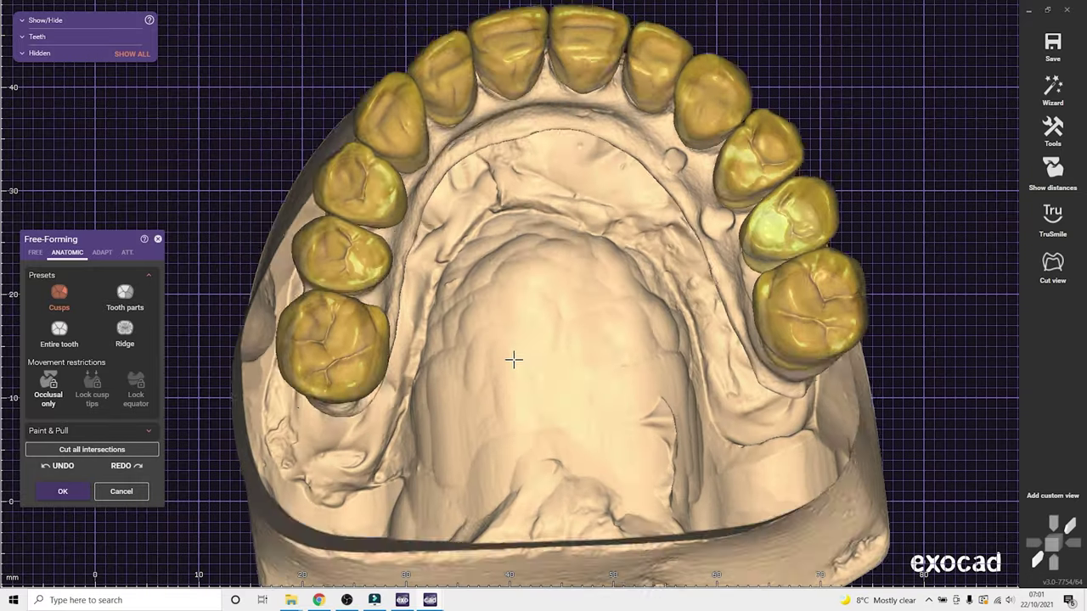
# Review the anatomic crowns of the full arch and accept their free-forming
pyautogui.moveTo(514, 360); pyautogui.dragTo(466, 268, button='right')
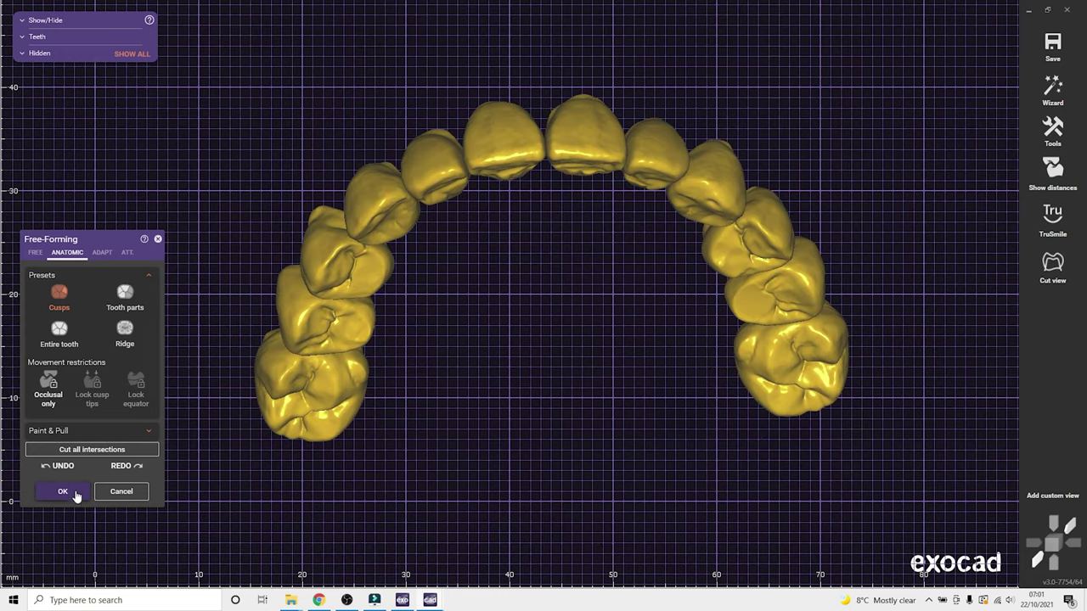
pyautogui.click(62, 490)
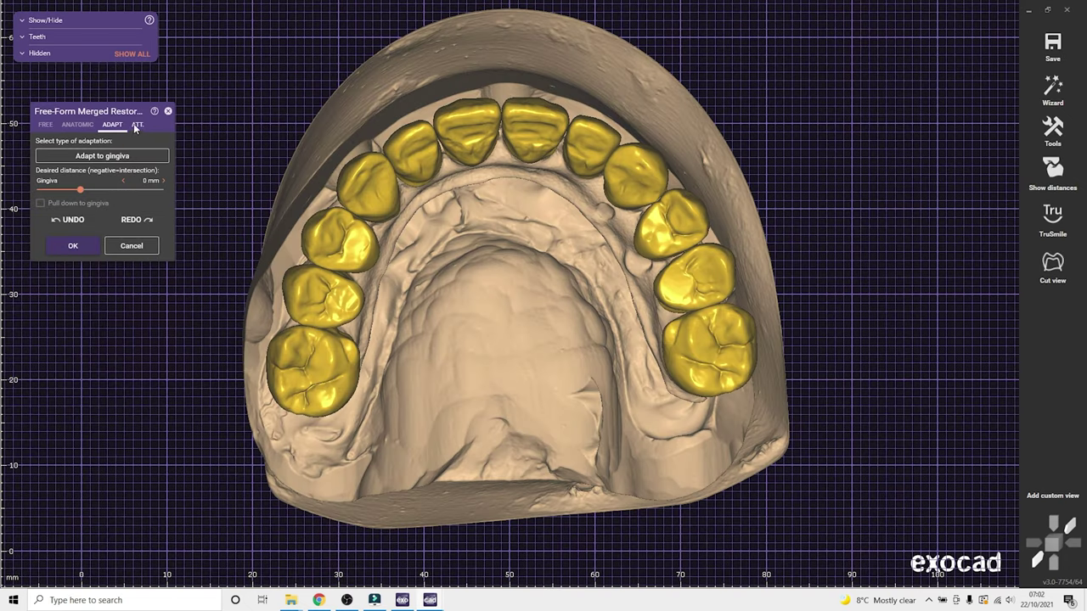
# Place a subtractive parametric rotation attachment on tooth 16 using BoltDesign with diameter 2.48 and height 9.43
pyautogui.click(136, 124)
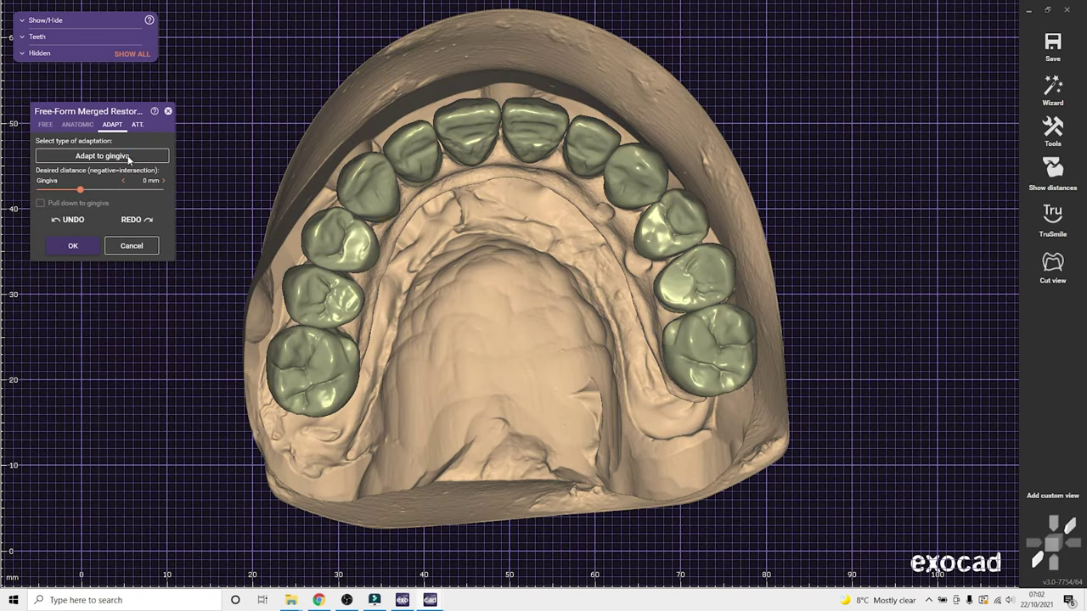
pyautogui.click(132, 162)
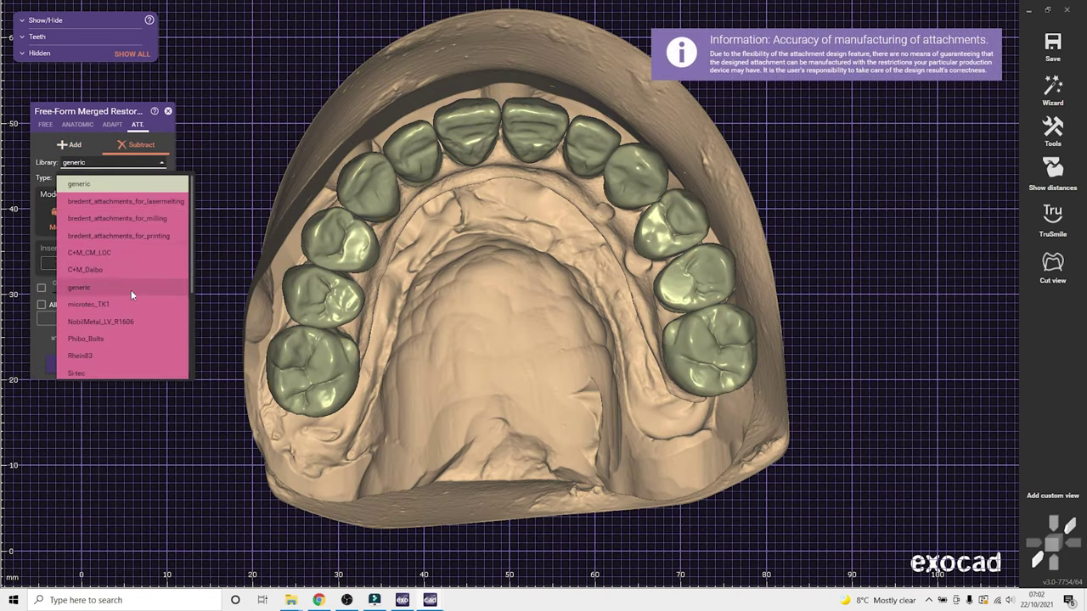
pyautogui.scroll(-3, 127, 305)
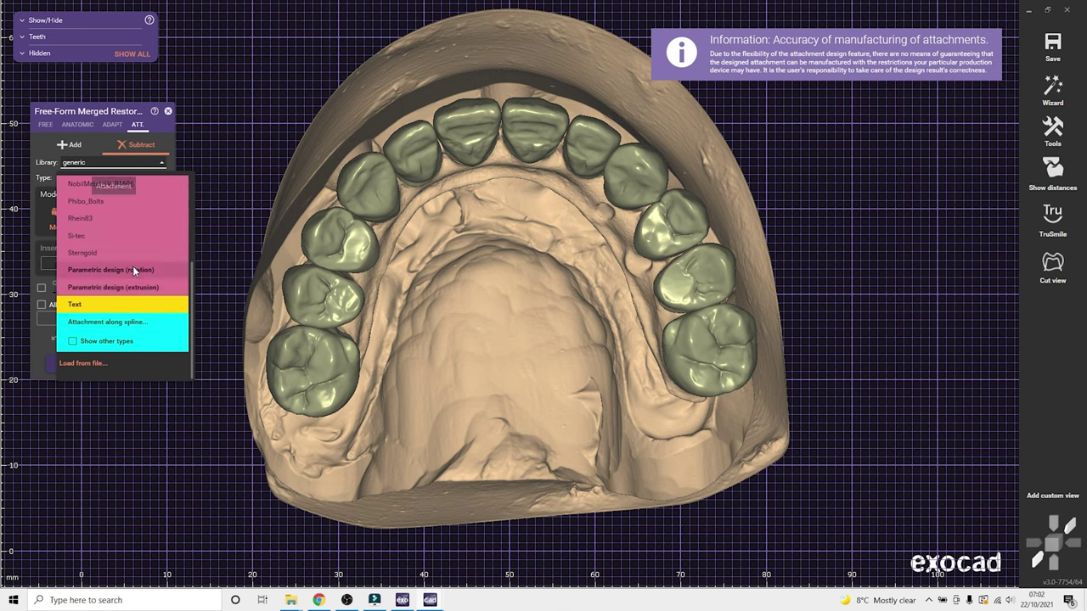
pyautogui.click(132, 268)
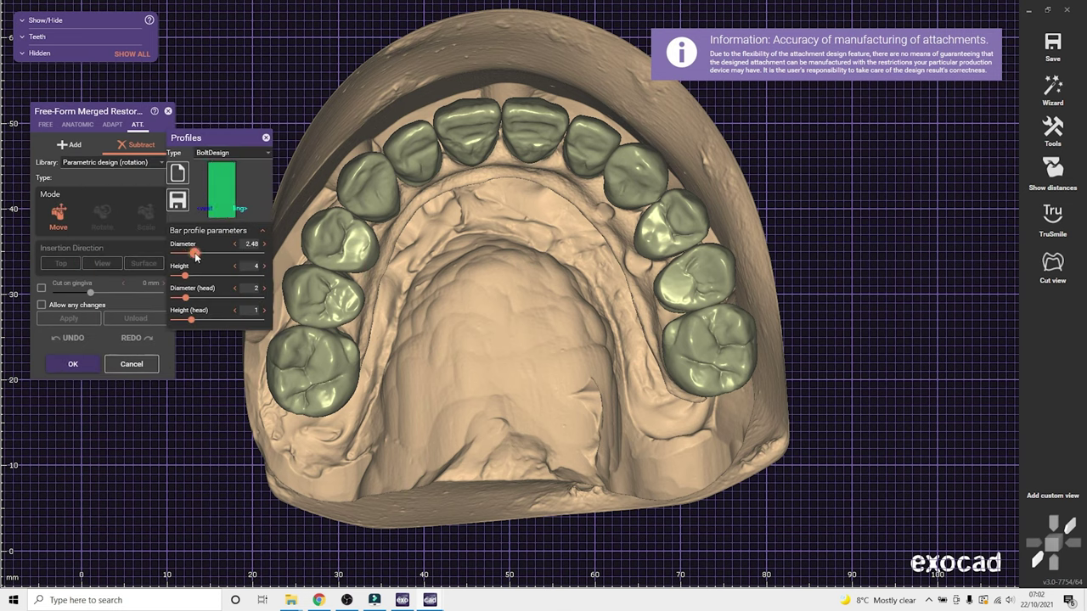
pyautogui.click(314, 338)
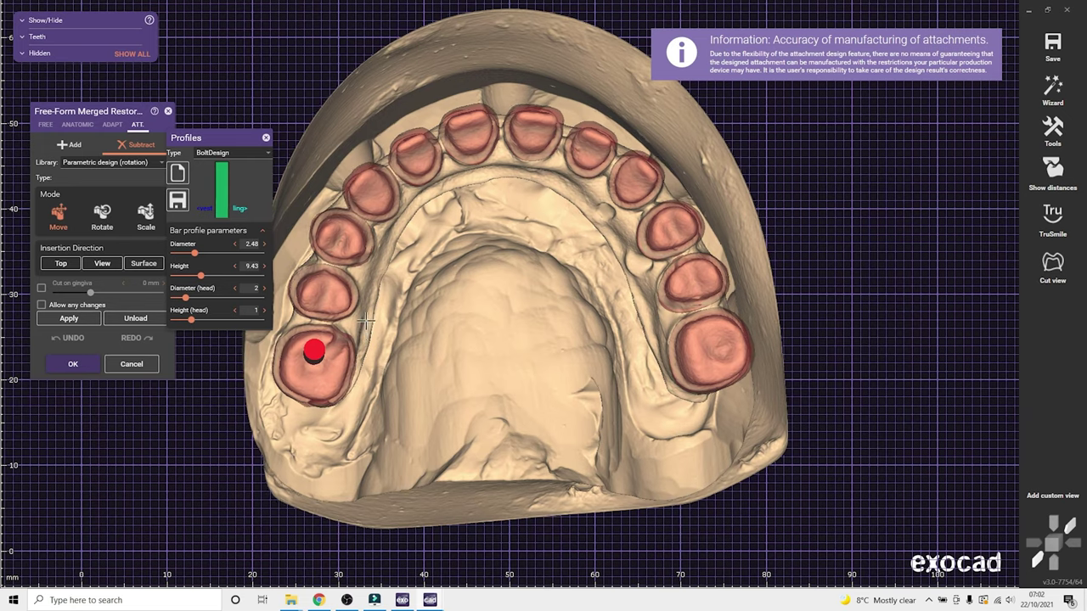
# Allow any changes, shift the bolt to the mesial palatal area of tooth 16, and subtract it from the merged crown
pyautogui.click(42, 304)
pyautogui.moveTo(314, 341); pyautogui.dragTo(336, 341)
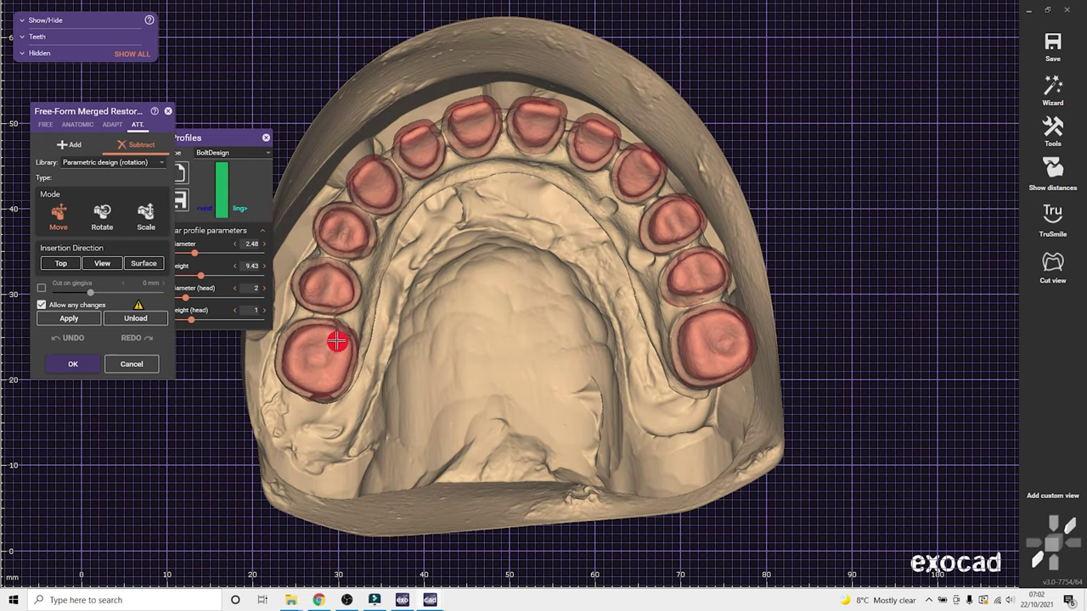
pyautogui.click(69, 317)
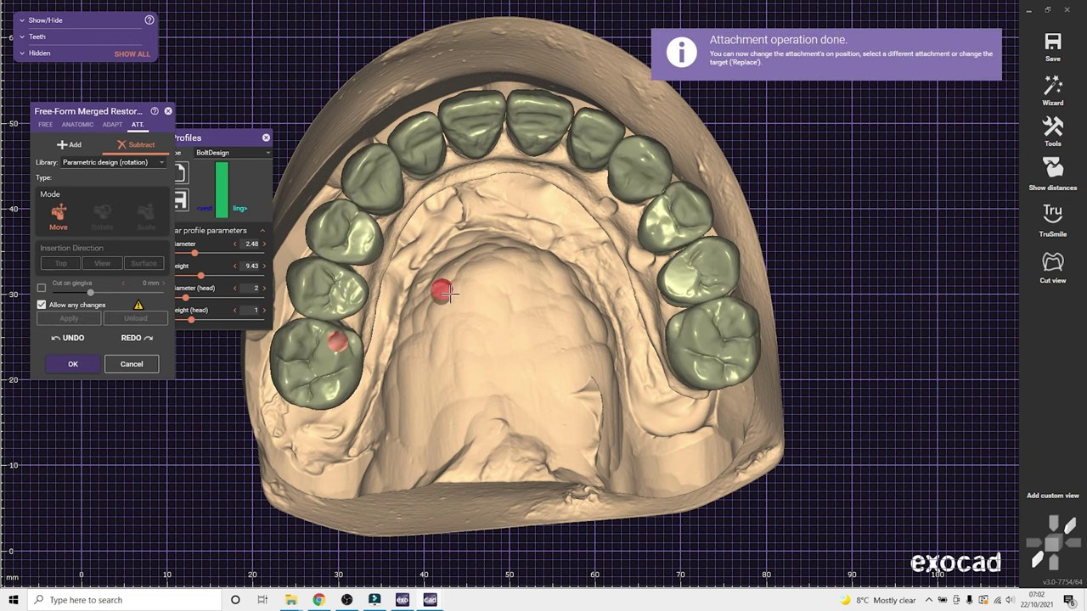
pyautogui.moveTo(450, 293); pyautogui.dragTo(450, 280, button='right')
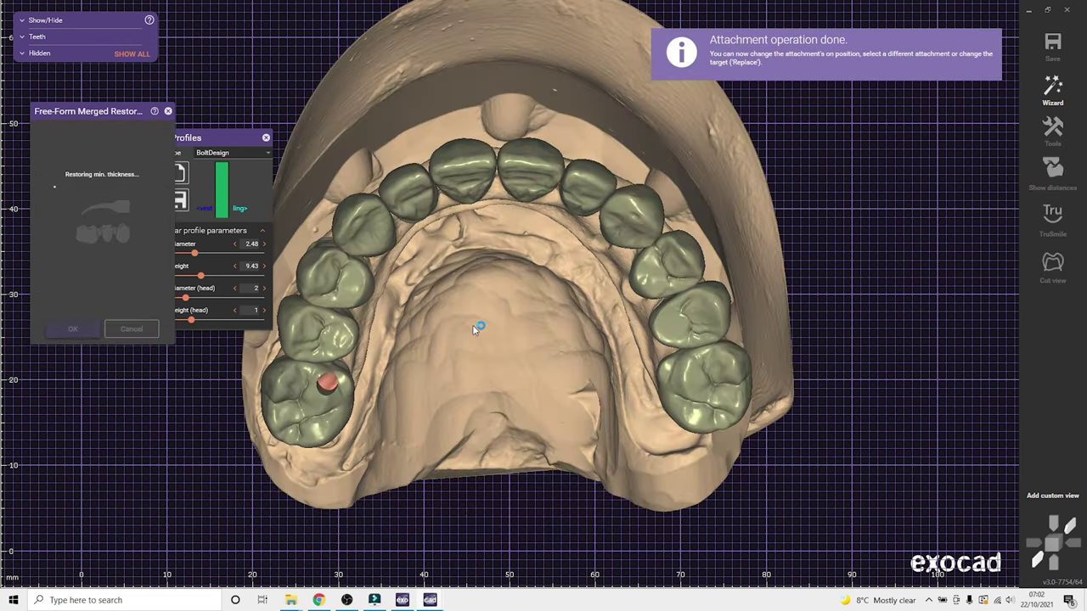